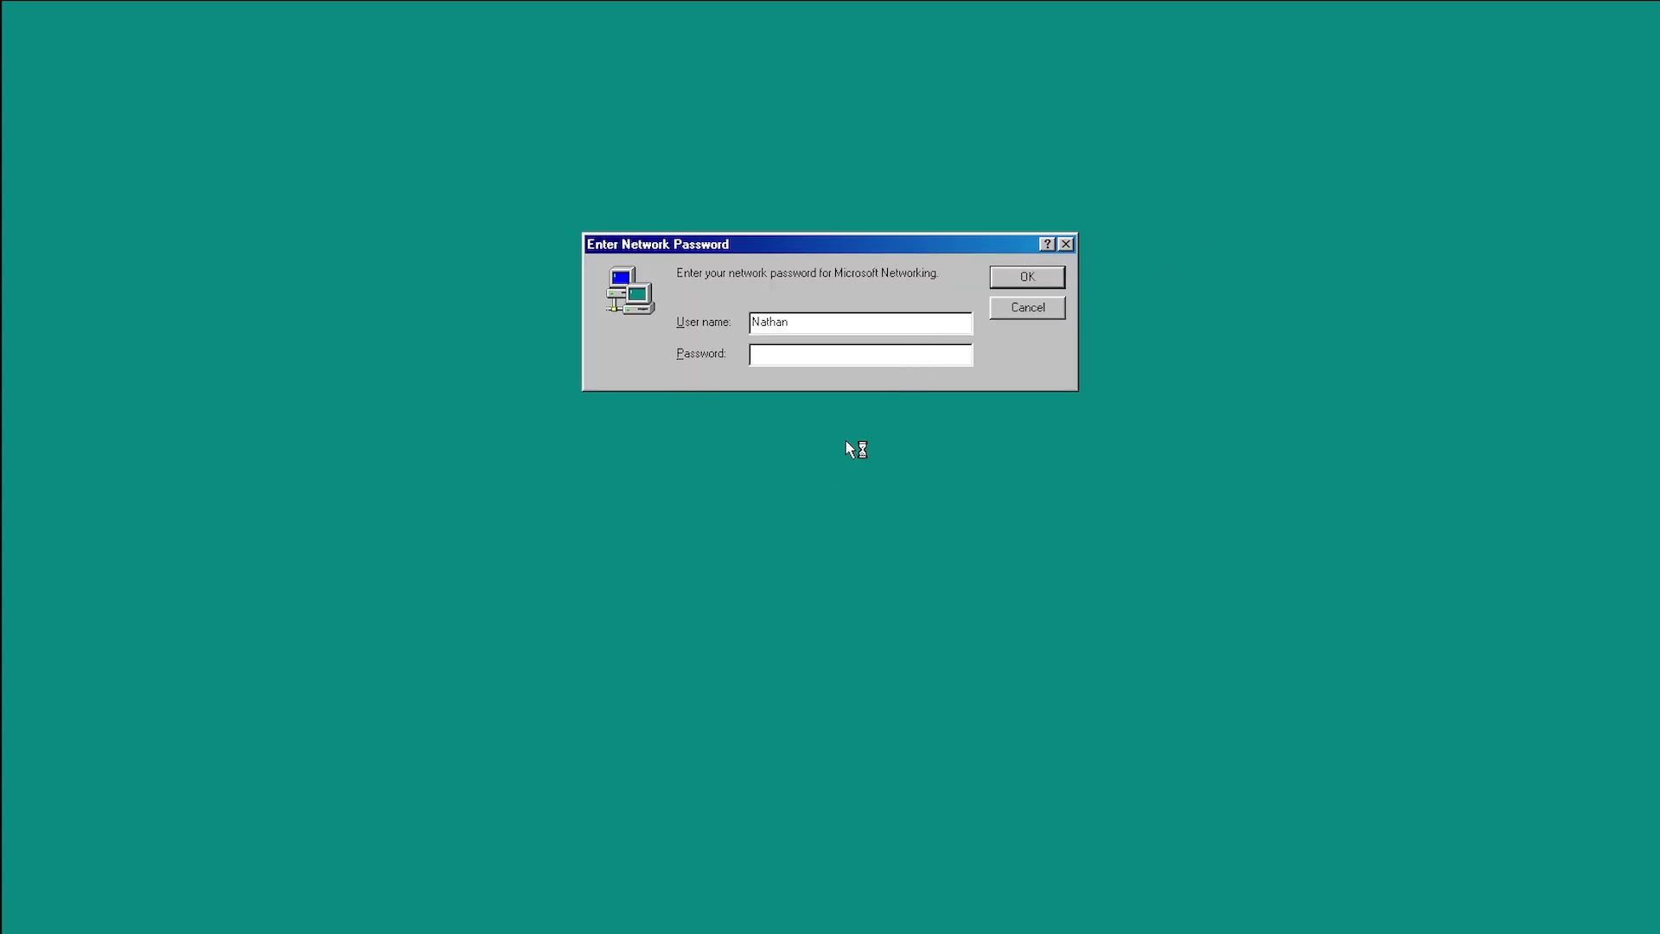
Confirm the Enter Network Password dialog to log on to the Windows 98 desktop
left_click(1020, 280)
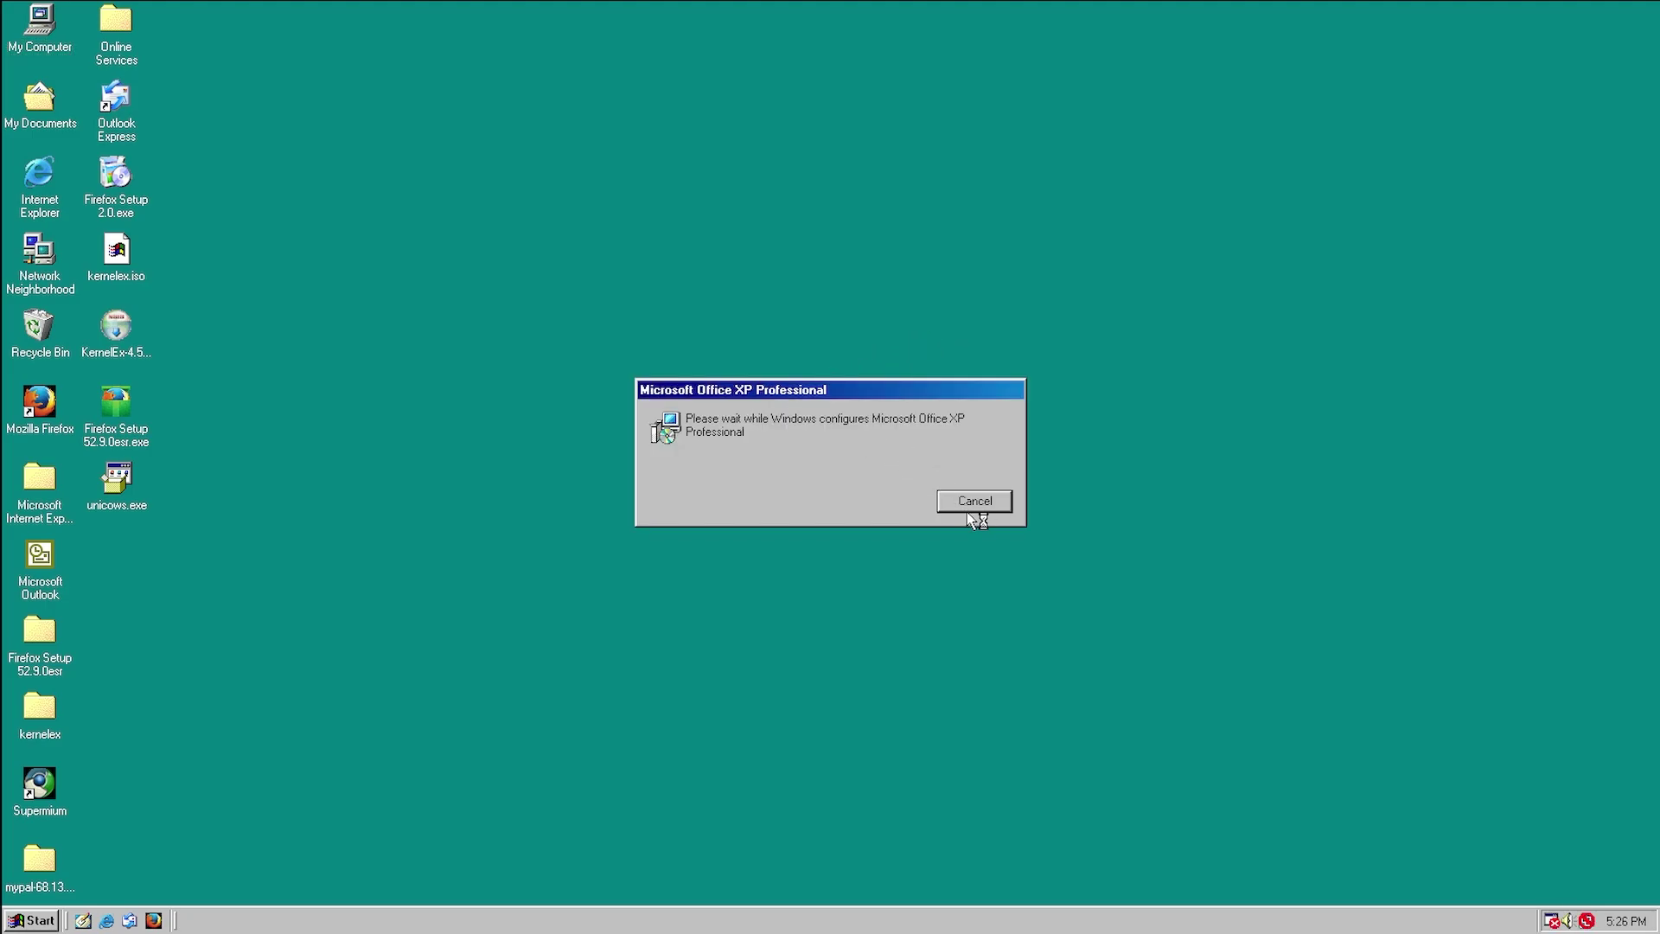
Cancel the Microsoft Office XP Professional configuration dialog
left_click(960, 509)
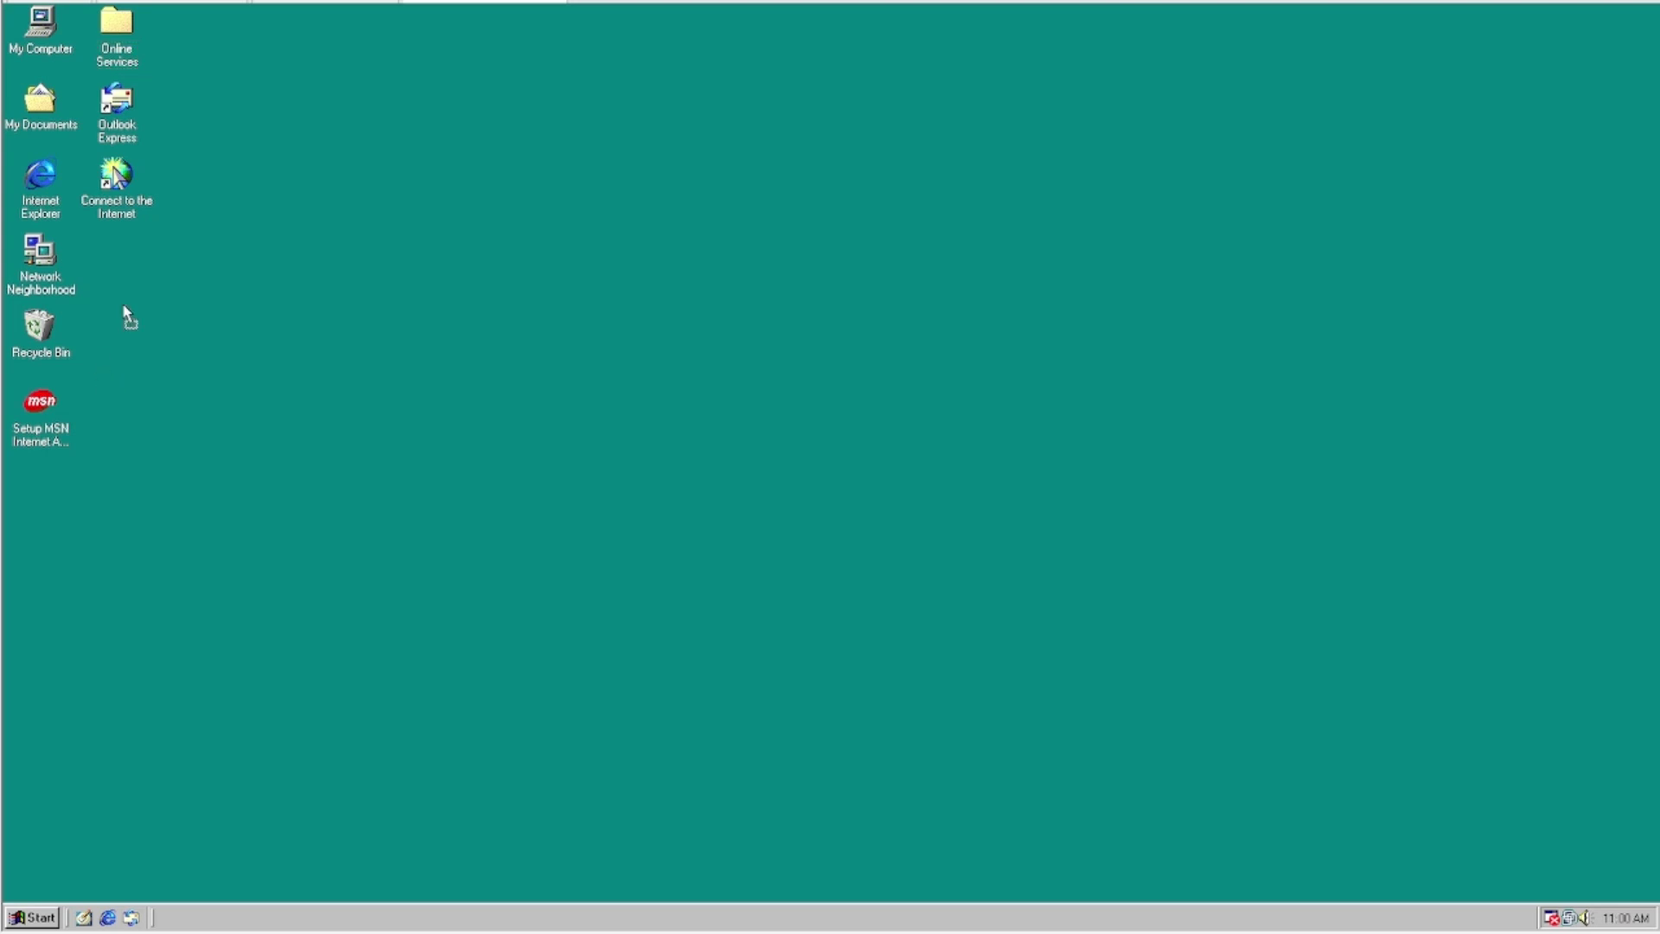
Extract the Internet Explorer 6.0 archive with 7-Zip, then delete the archive file
right_click(173, 274)
left_click(267, 448)
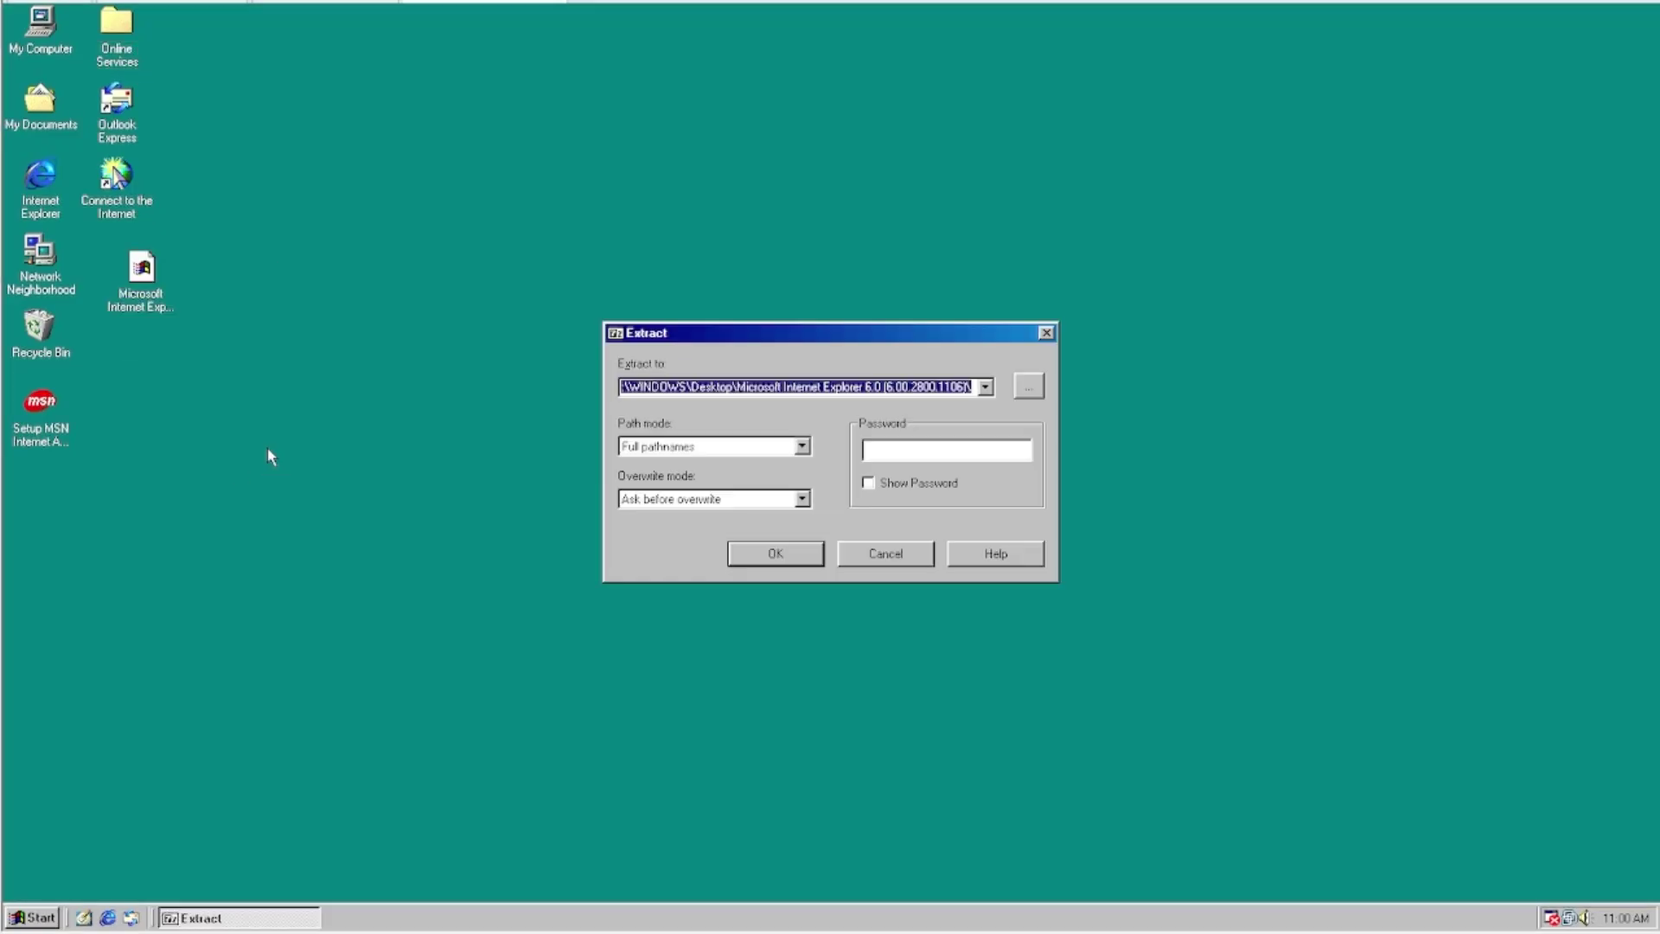
left_click(767, 552)
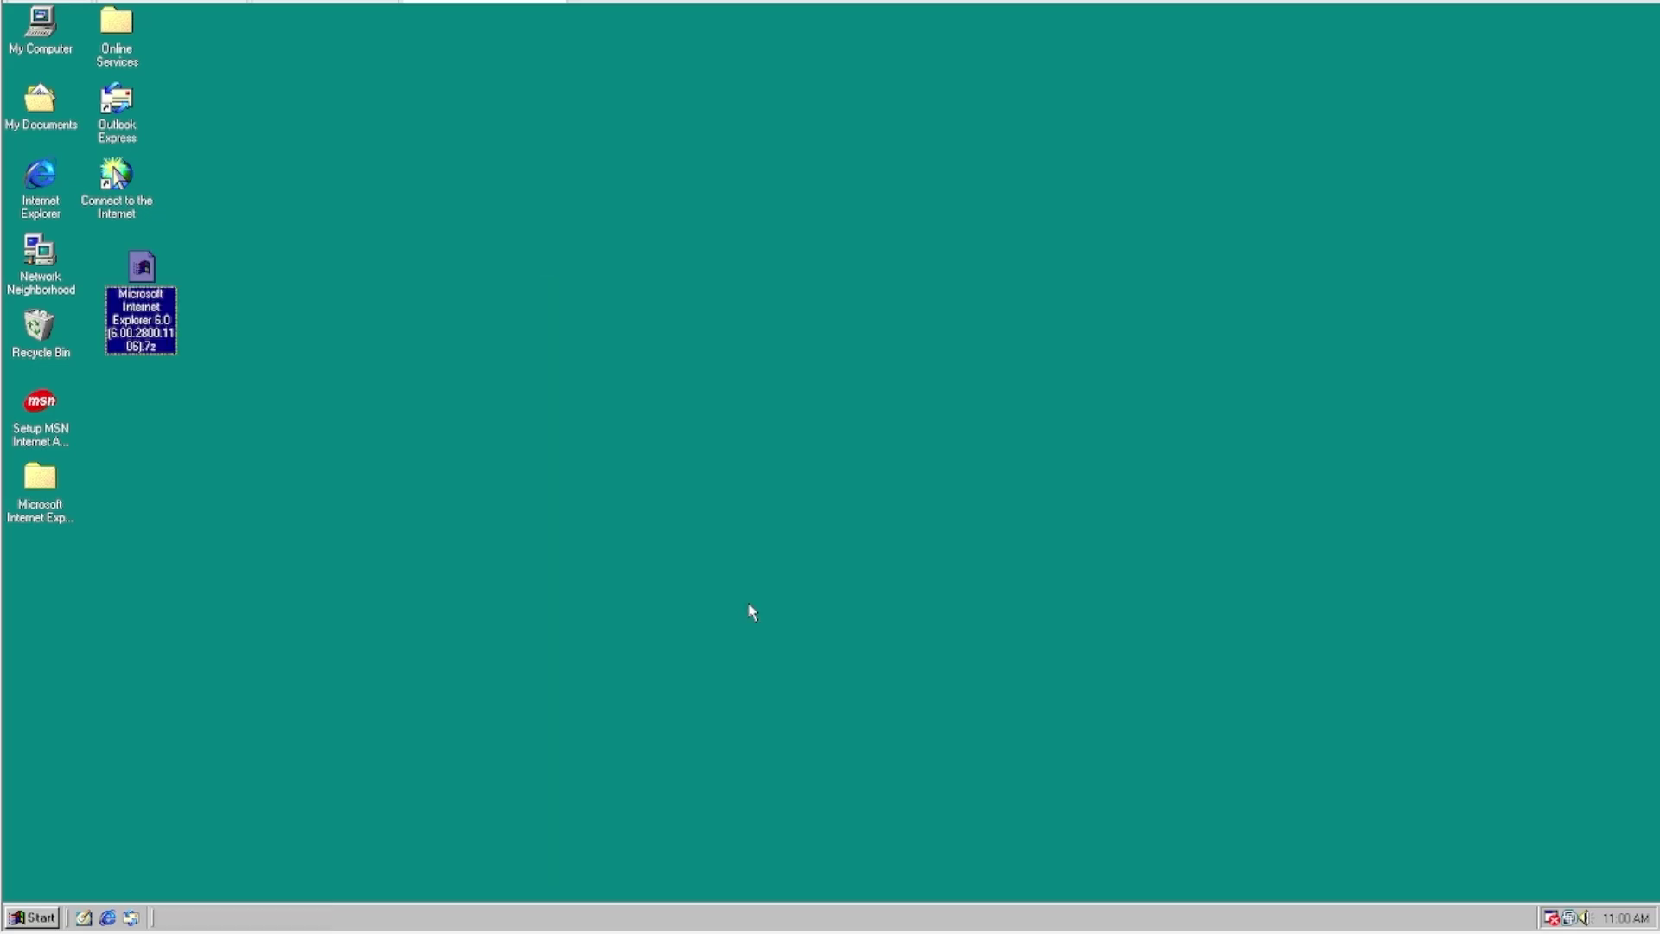
key("Delete")
key("Return")
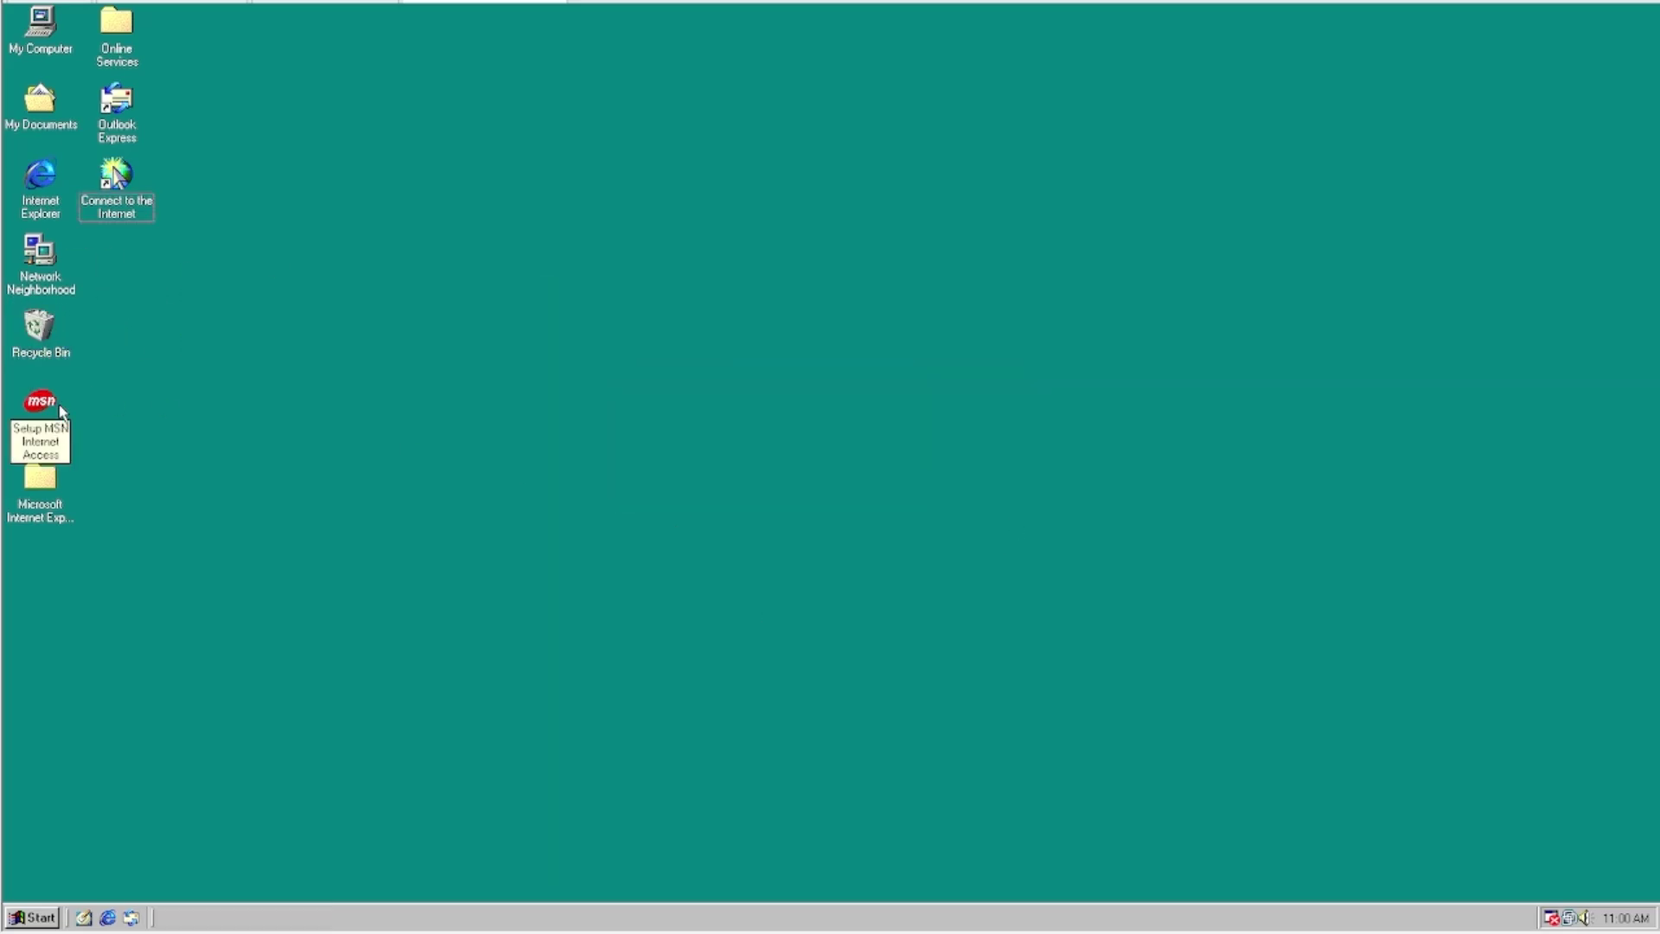
Run ie6setup from the extracted folder, finish and restart, then close MSN Internet Access setup
left_click(46, 487)
double_click(46, 487)
double_click(814, 378)
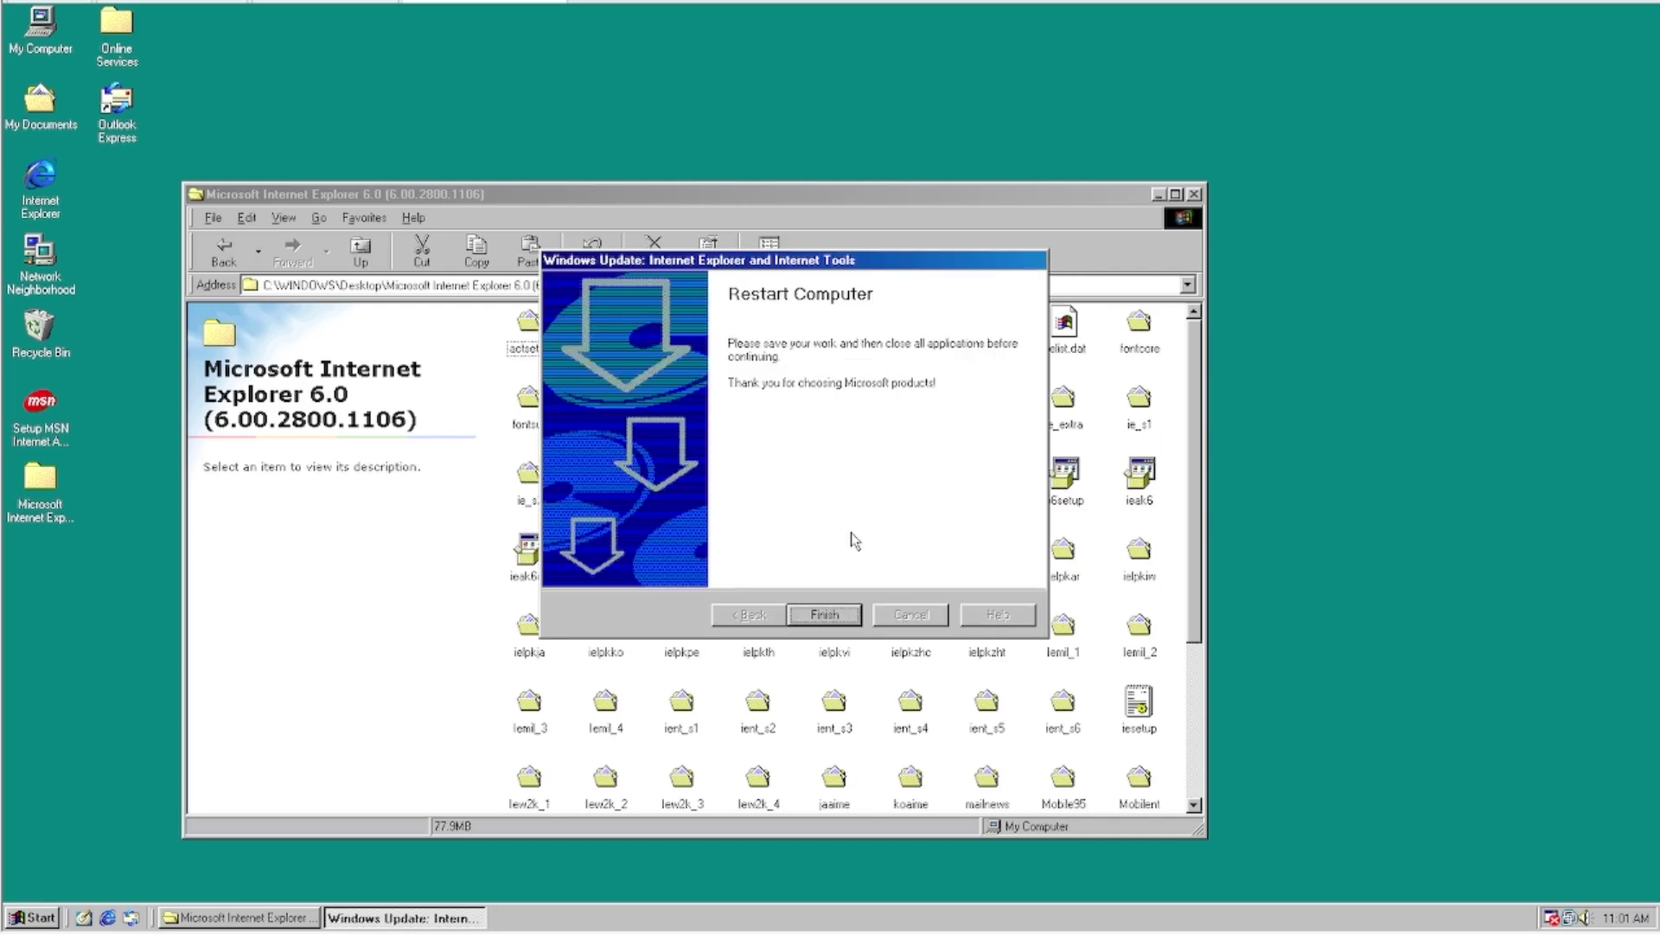
key("Return")
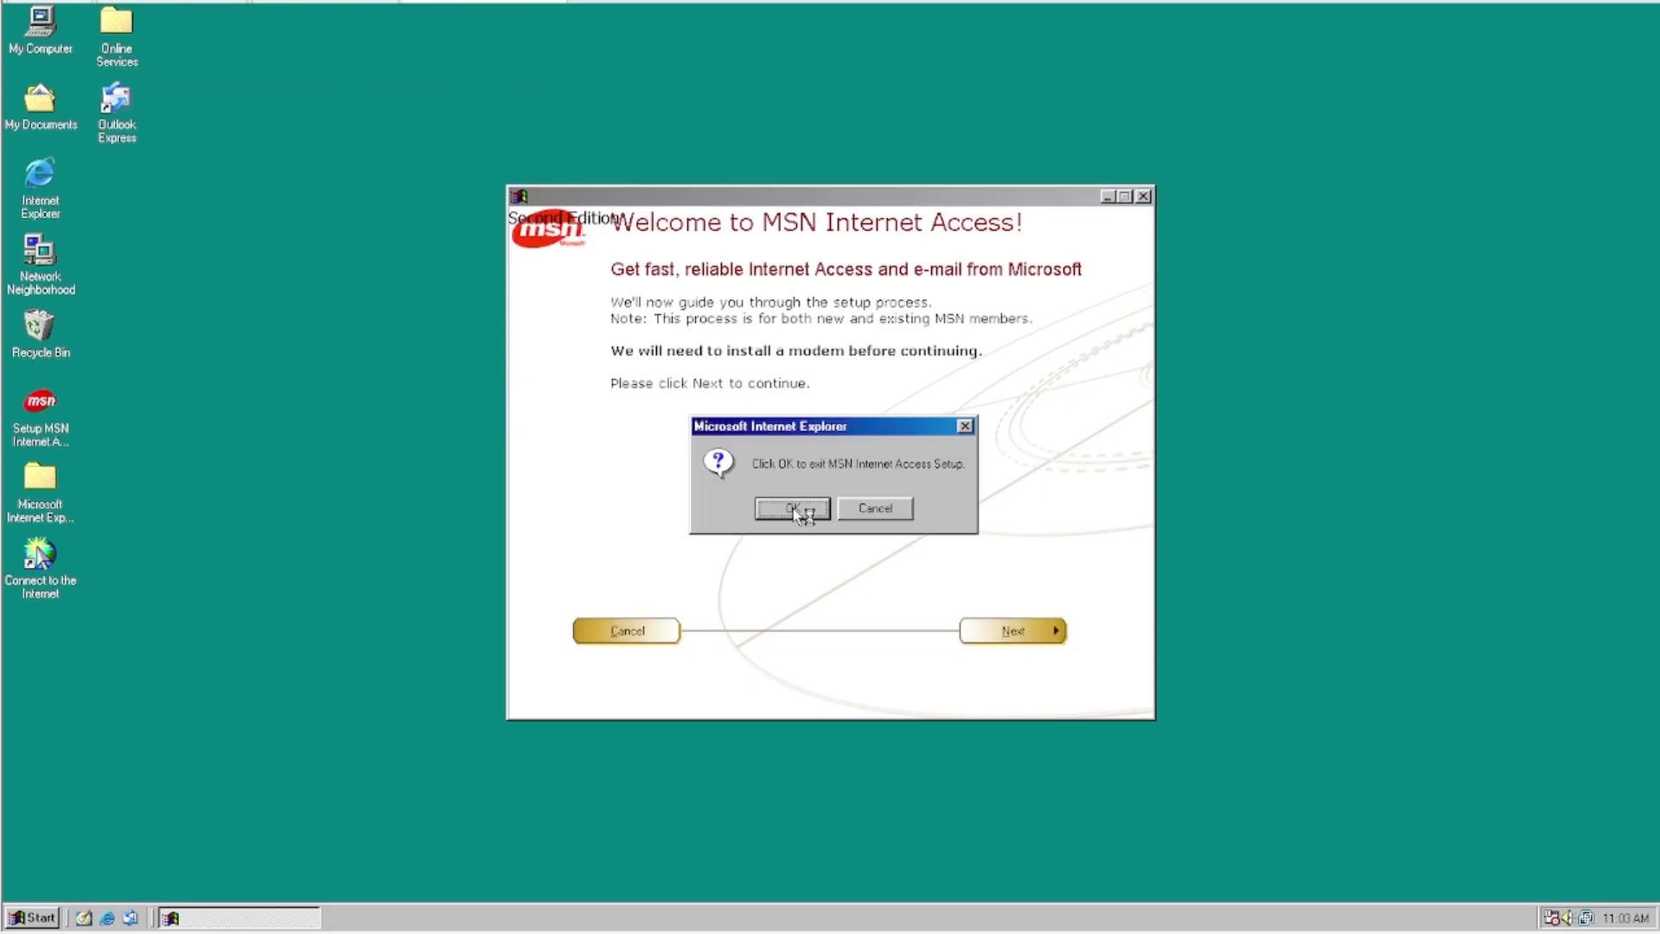
left_click(795, 507)
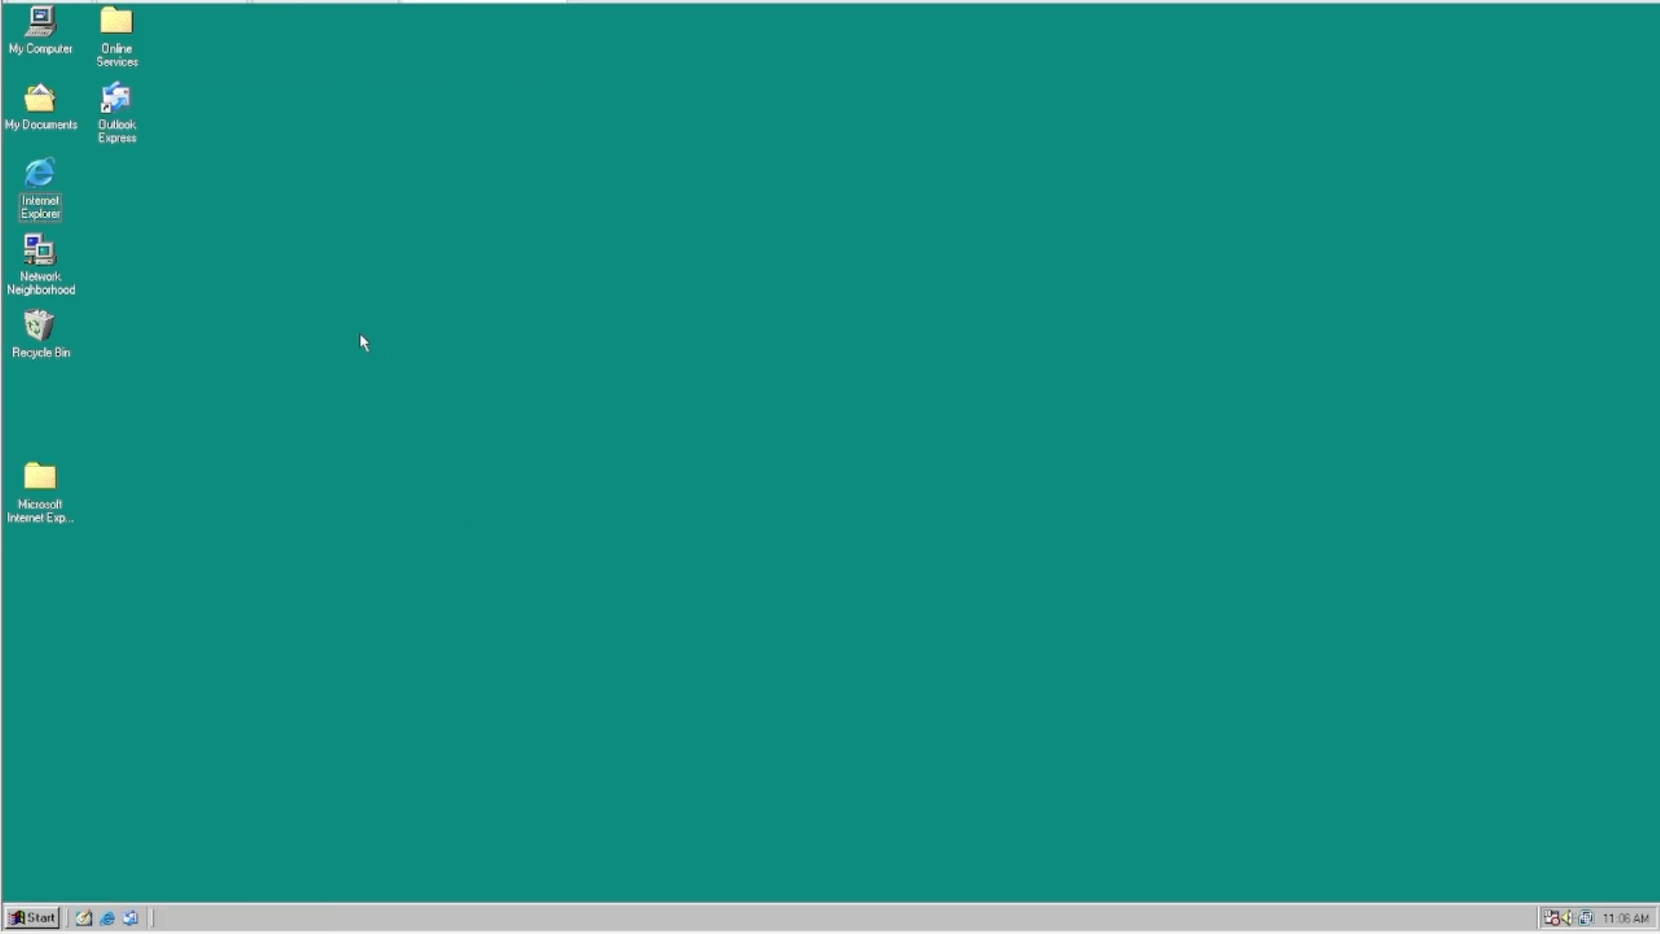
Launch Internet Explorer 6 and load google.com
double_click(31, 174)
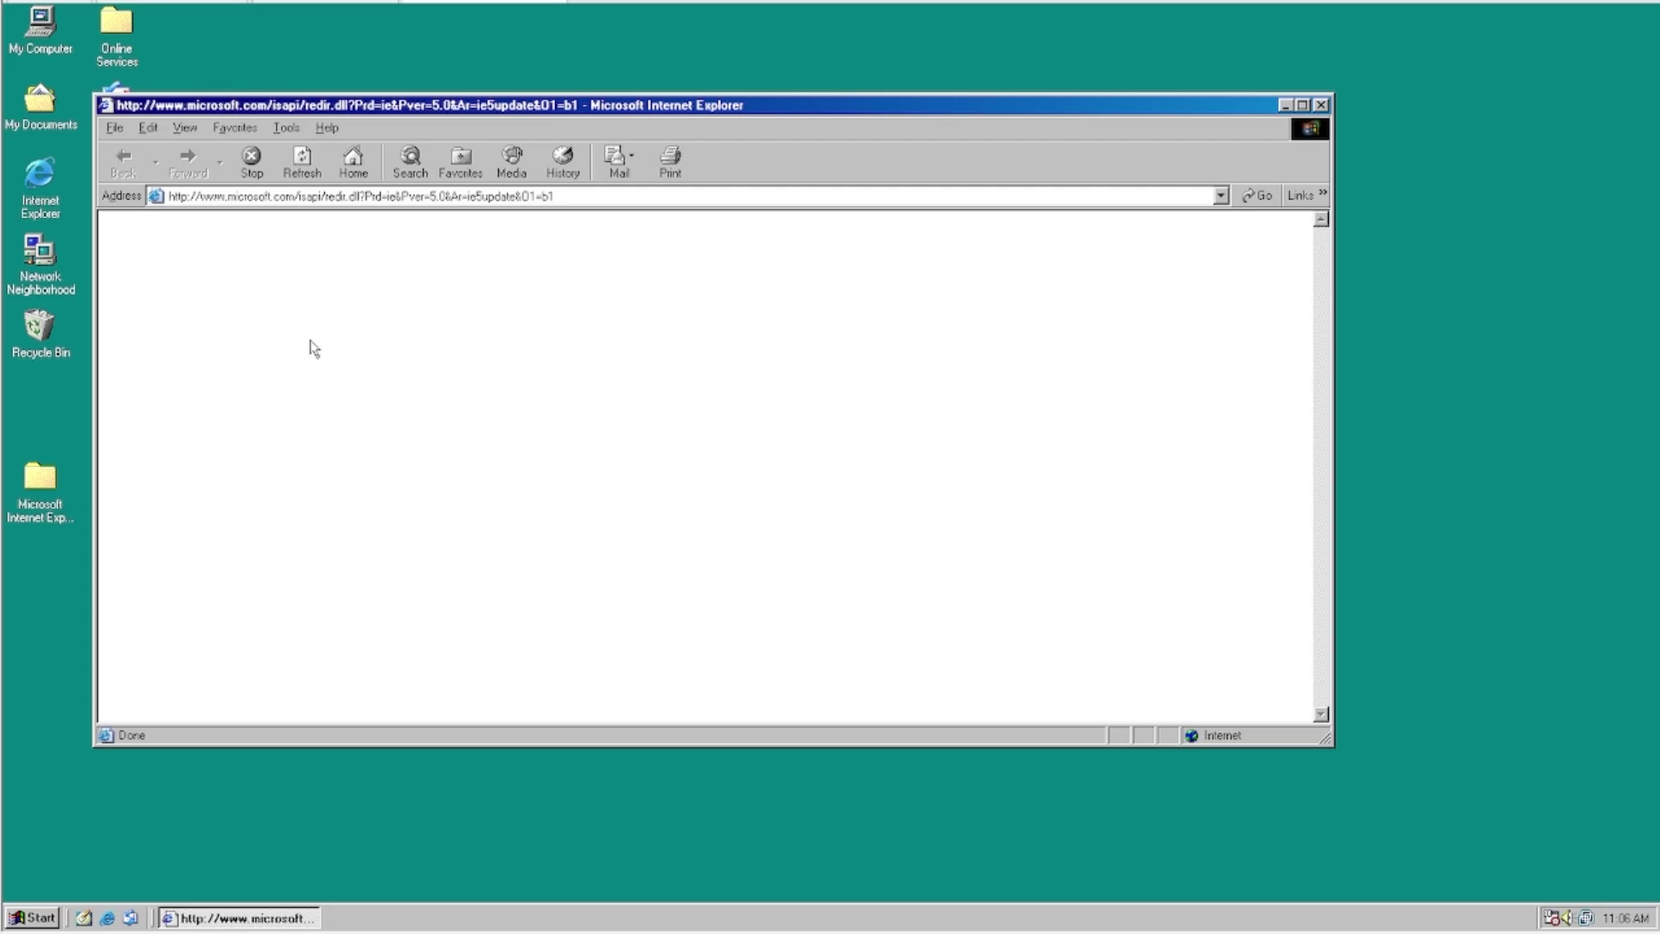
left_click(282, 198)
type("google.com")
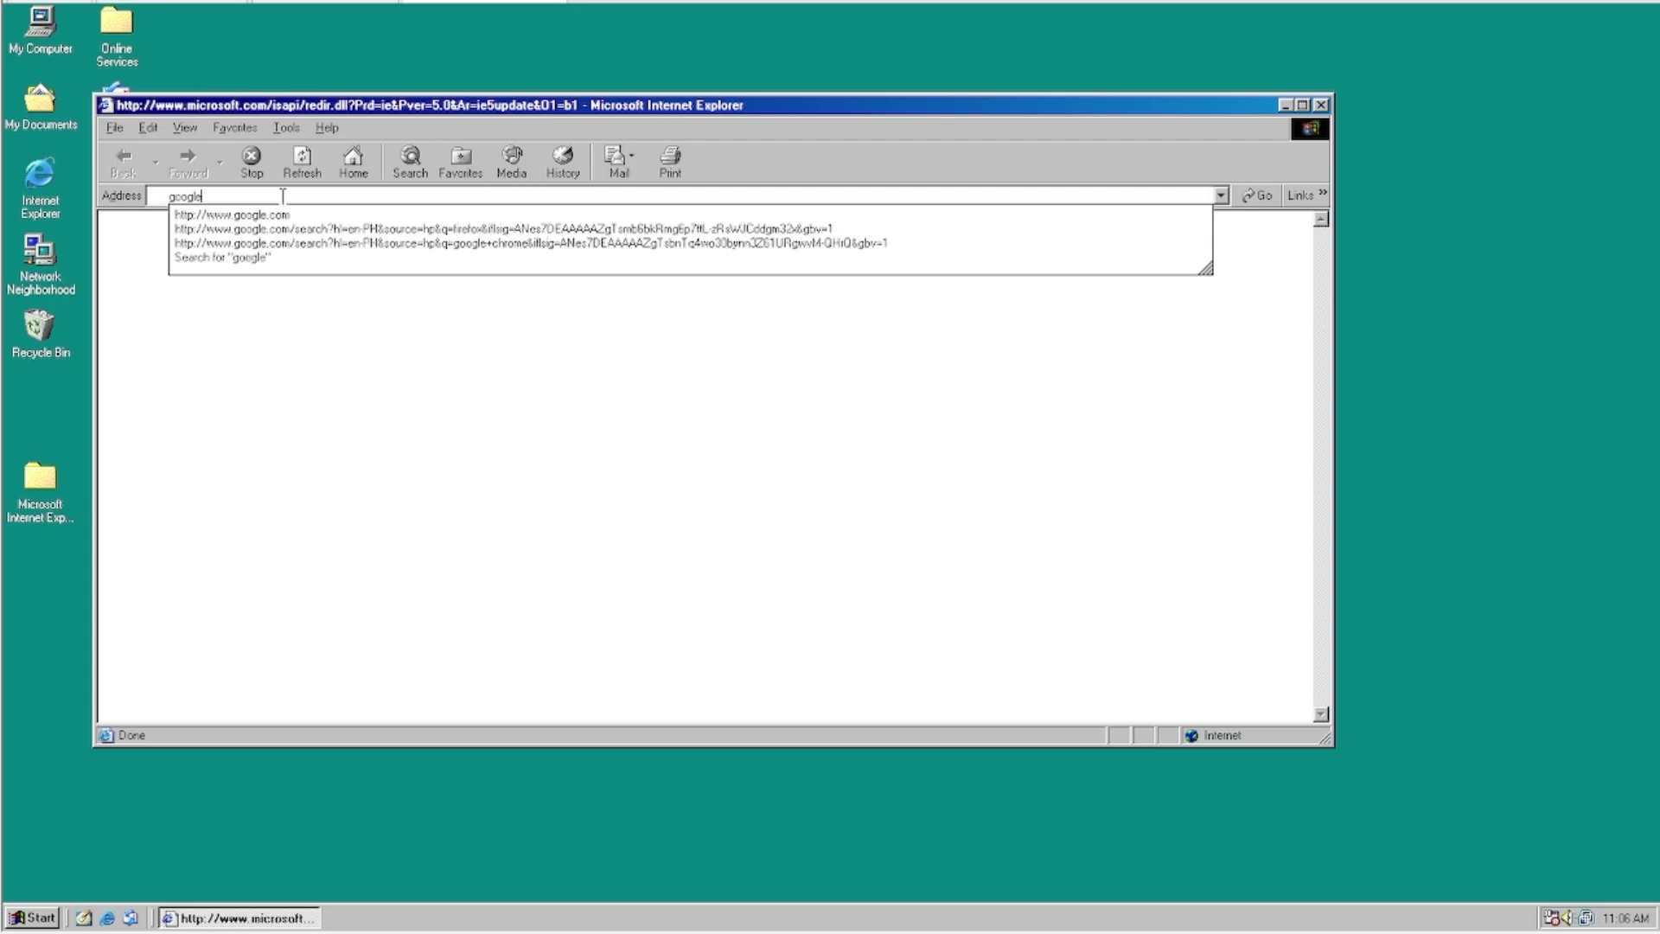
key("Return")
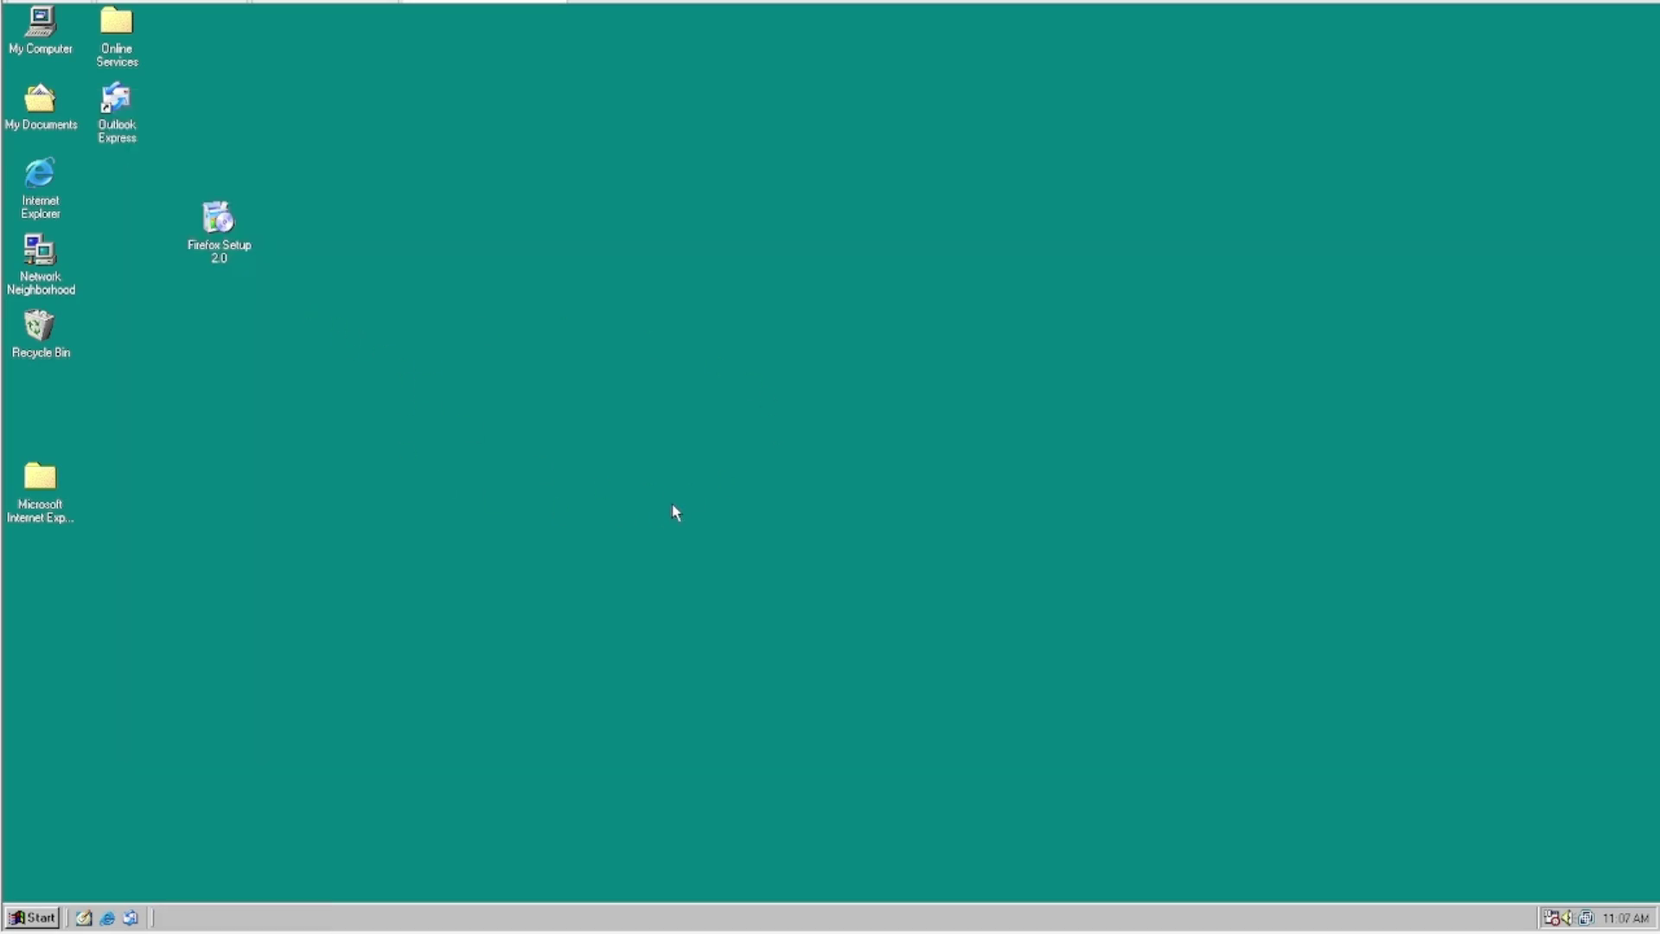
Install Firefox 2.0 from Firefox Setup 2.0, accepting the licence and using Standard setup
double_click(216, 221)
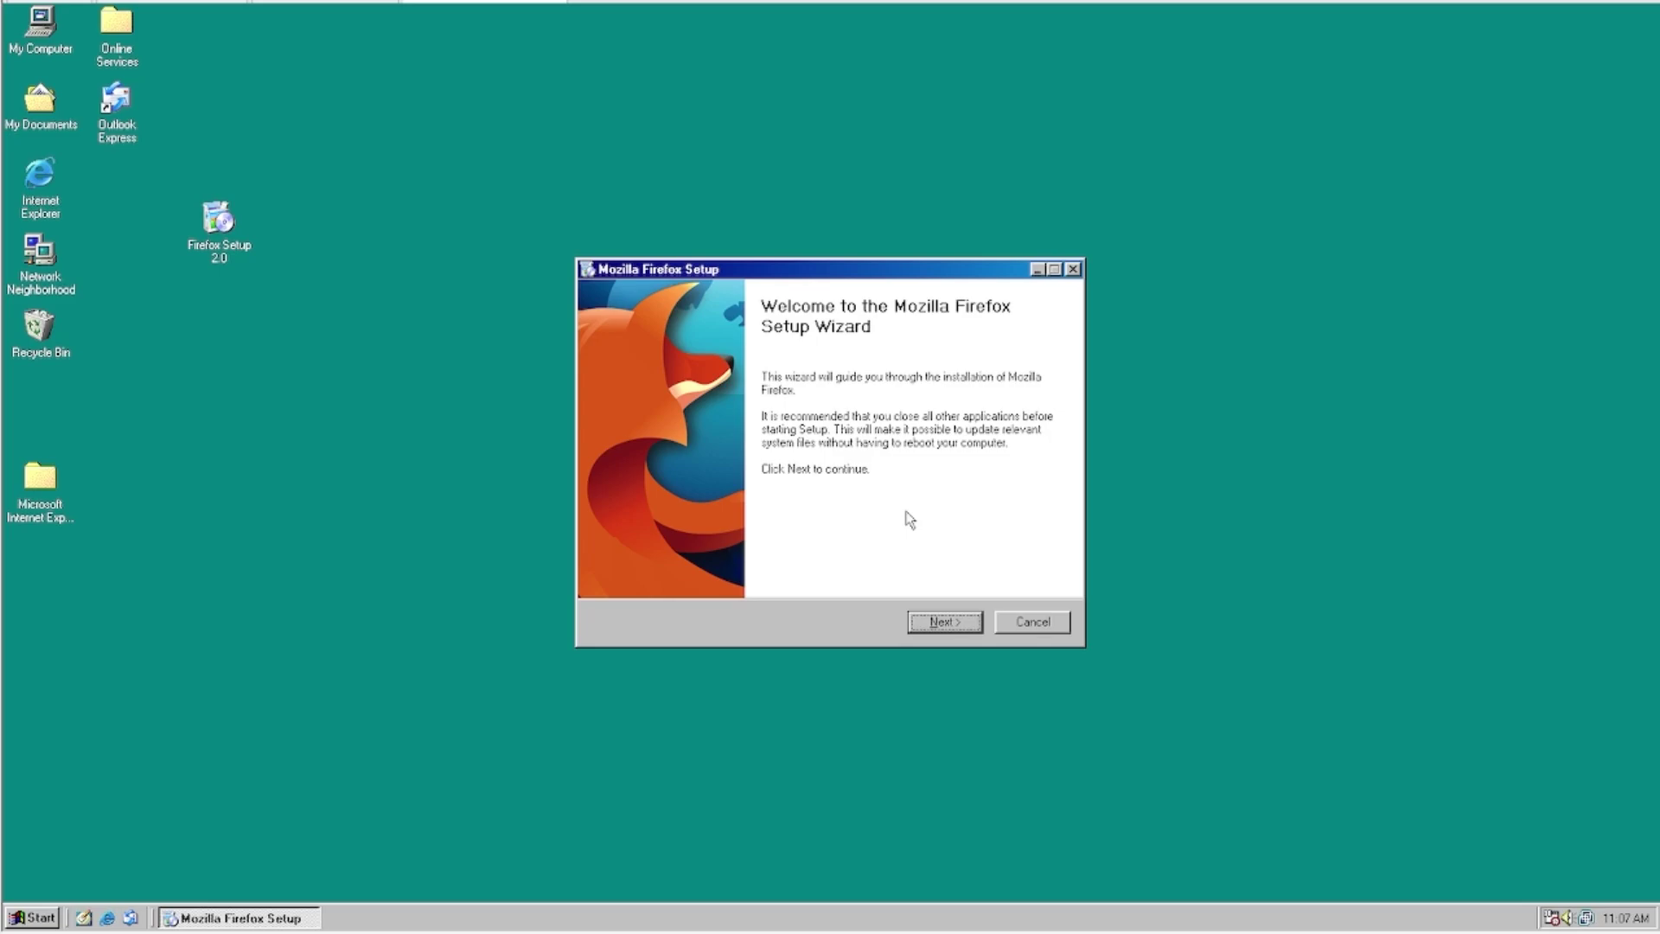
left_click(945, 621)
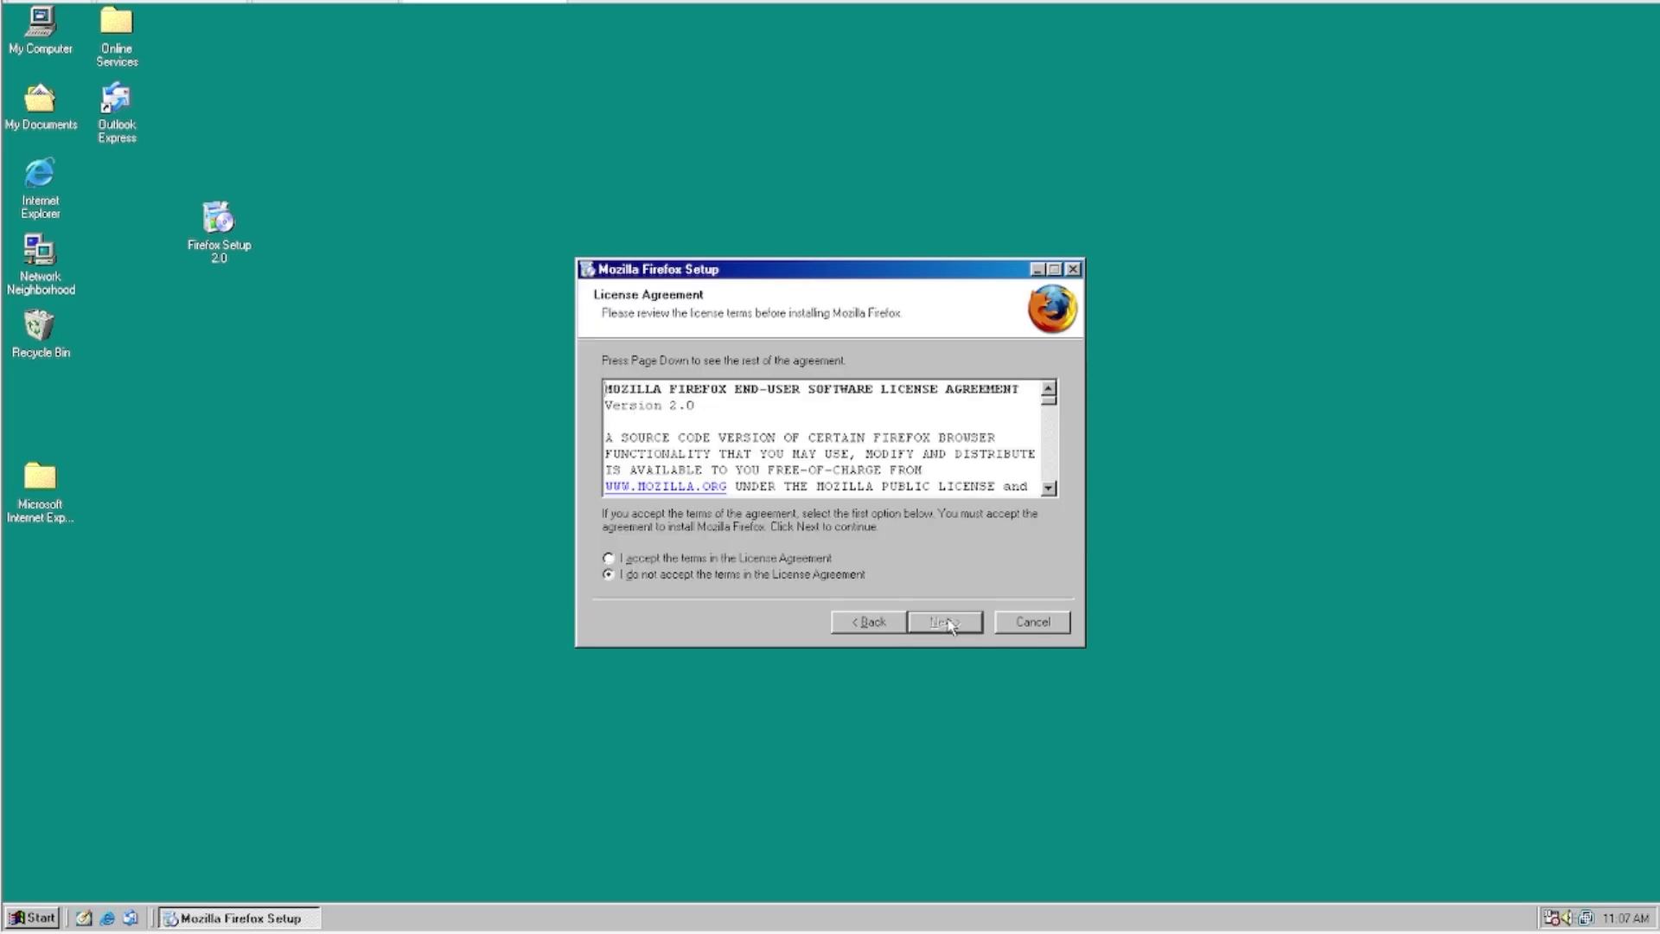
left_click(721, 560)
left_click(945, 622)
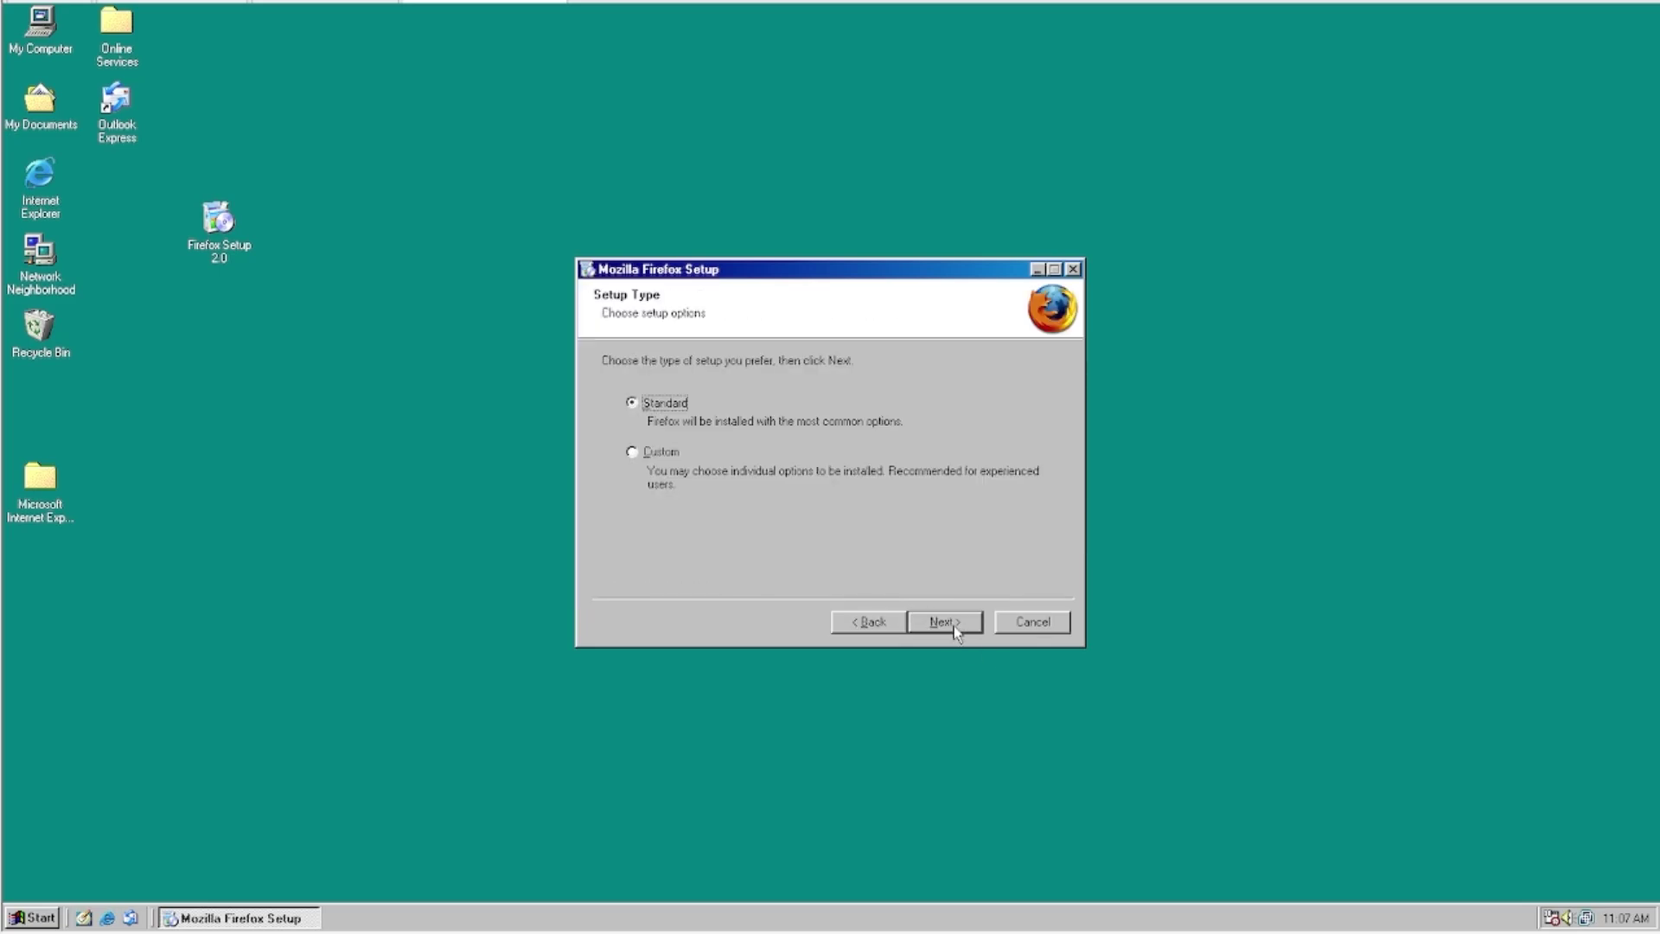
left_click(946, 623)
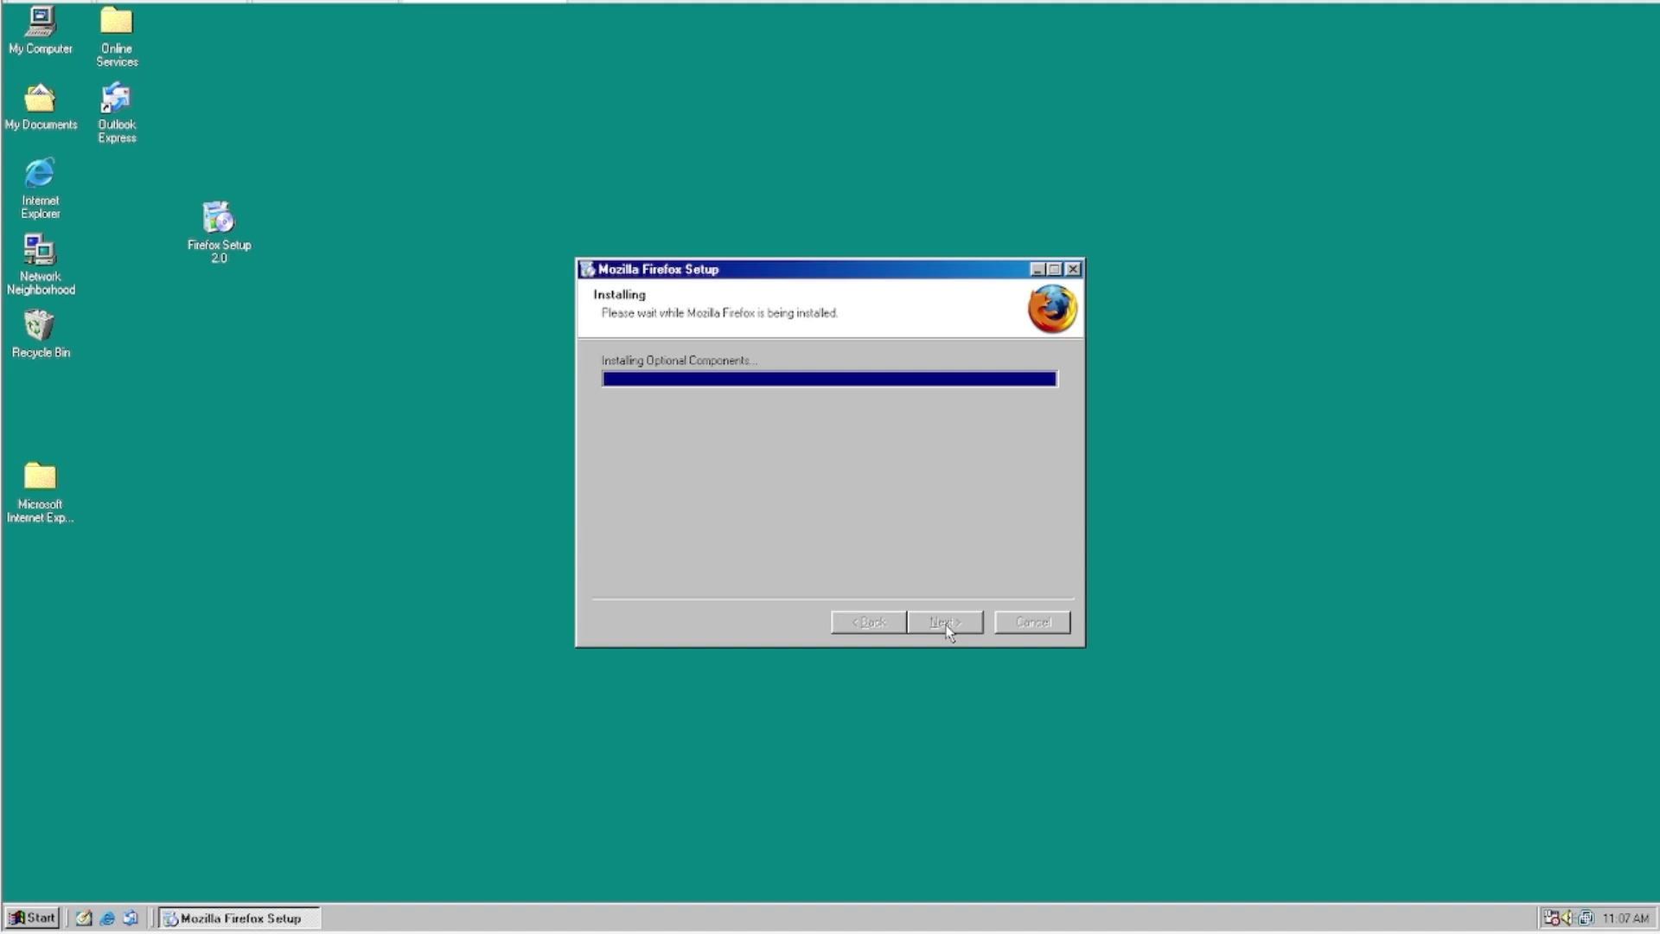
left_click(946, 624)
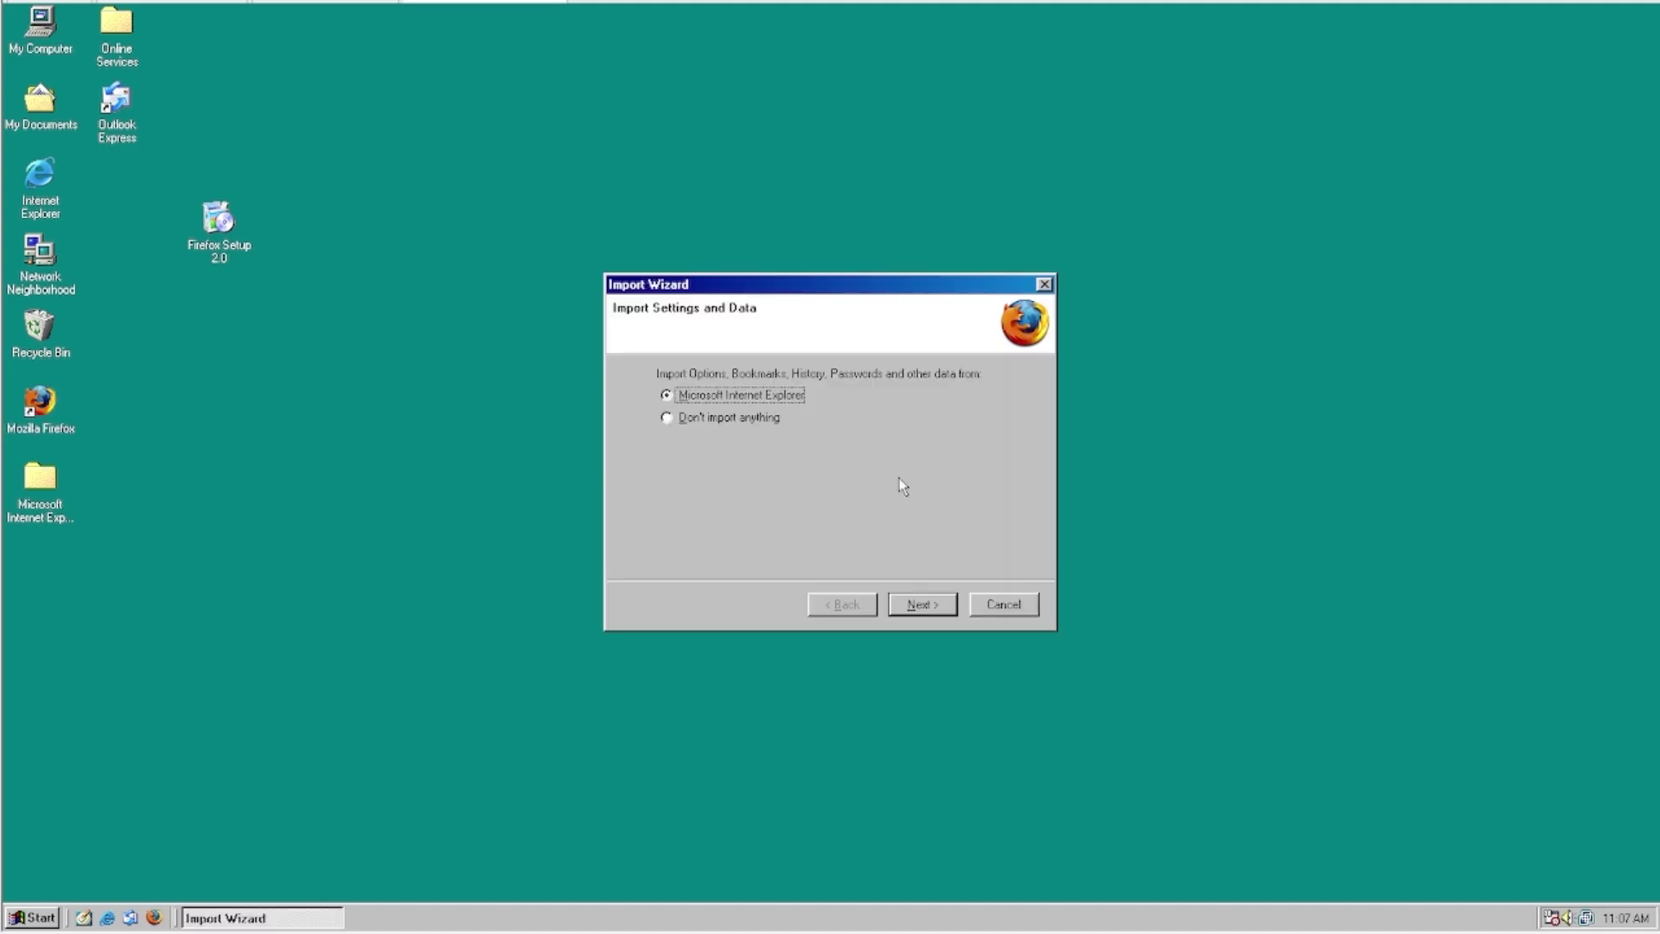
key("Down")
Skip settings import, accept the mozilla.com certificate, and decline making Firefox the default browser
left_click(925, 605)
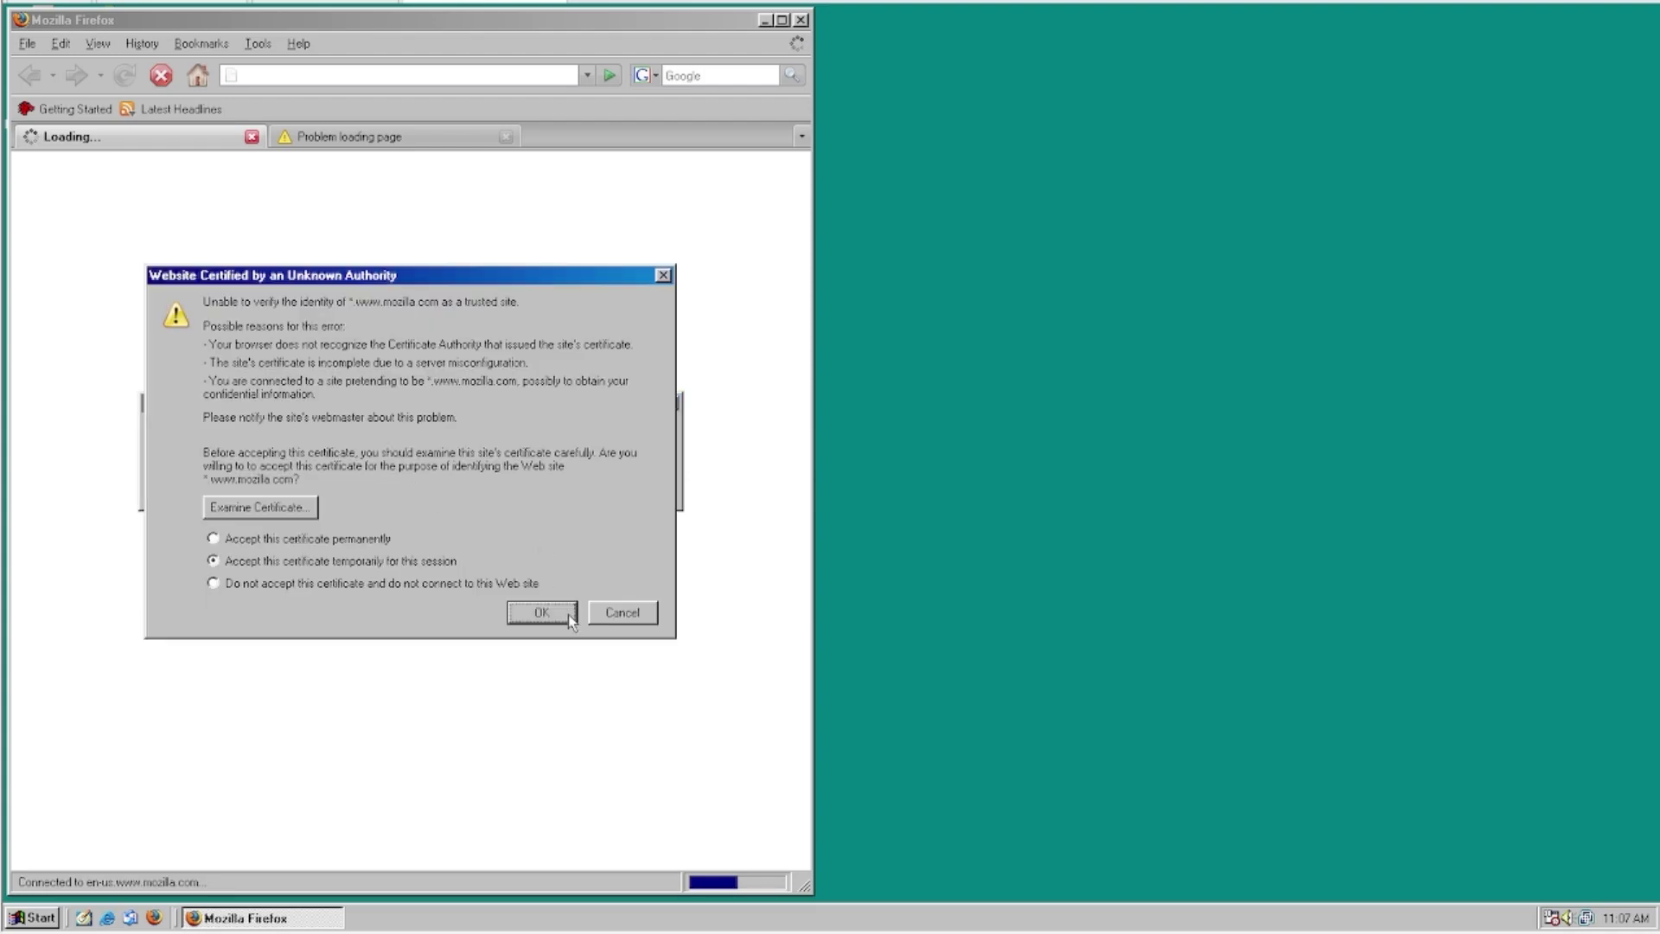
left_click(564, 613)
left_click(538, 604)
left_click(465, 484)
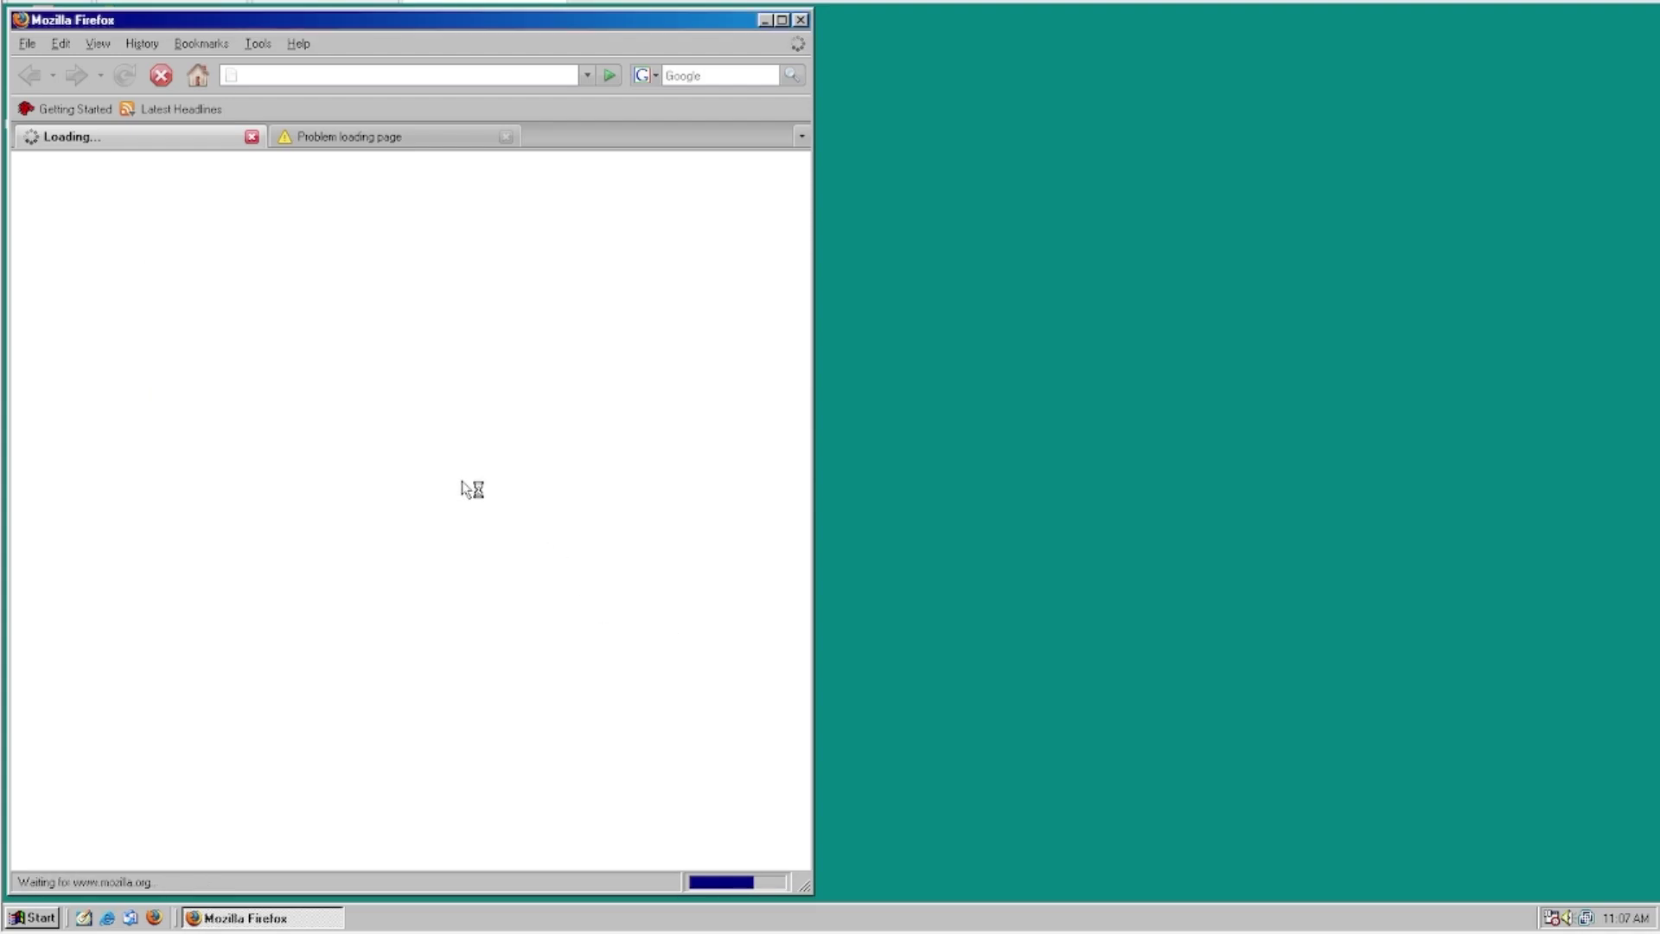
Accept the google-analytics.com certificate, maximize Firefox, and close the Get Firefox for desktop tab
left_click_drag(371, 29, 720, 97)
left_click_drag(215, 220, 108, 179)
left_click(760, 561)
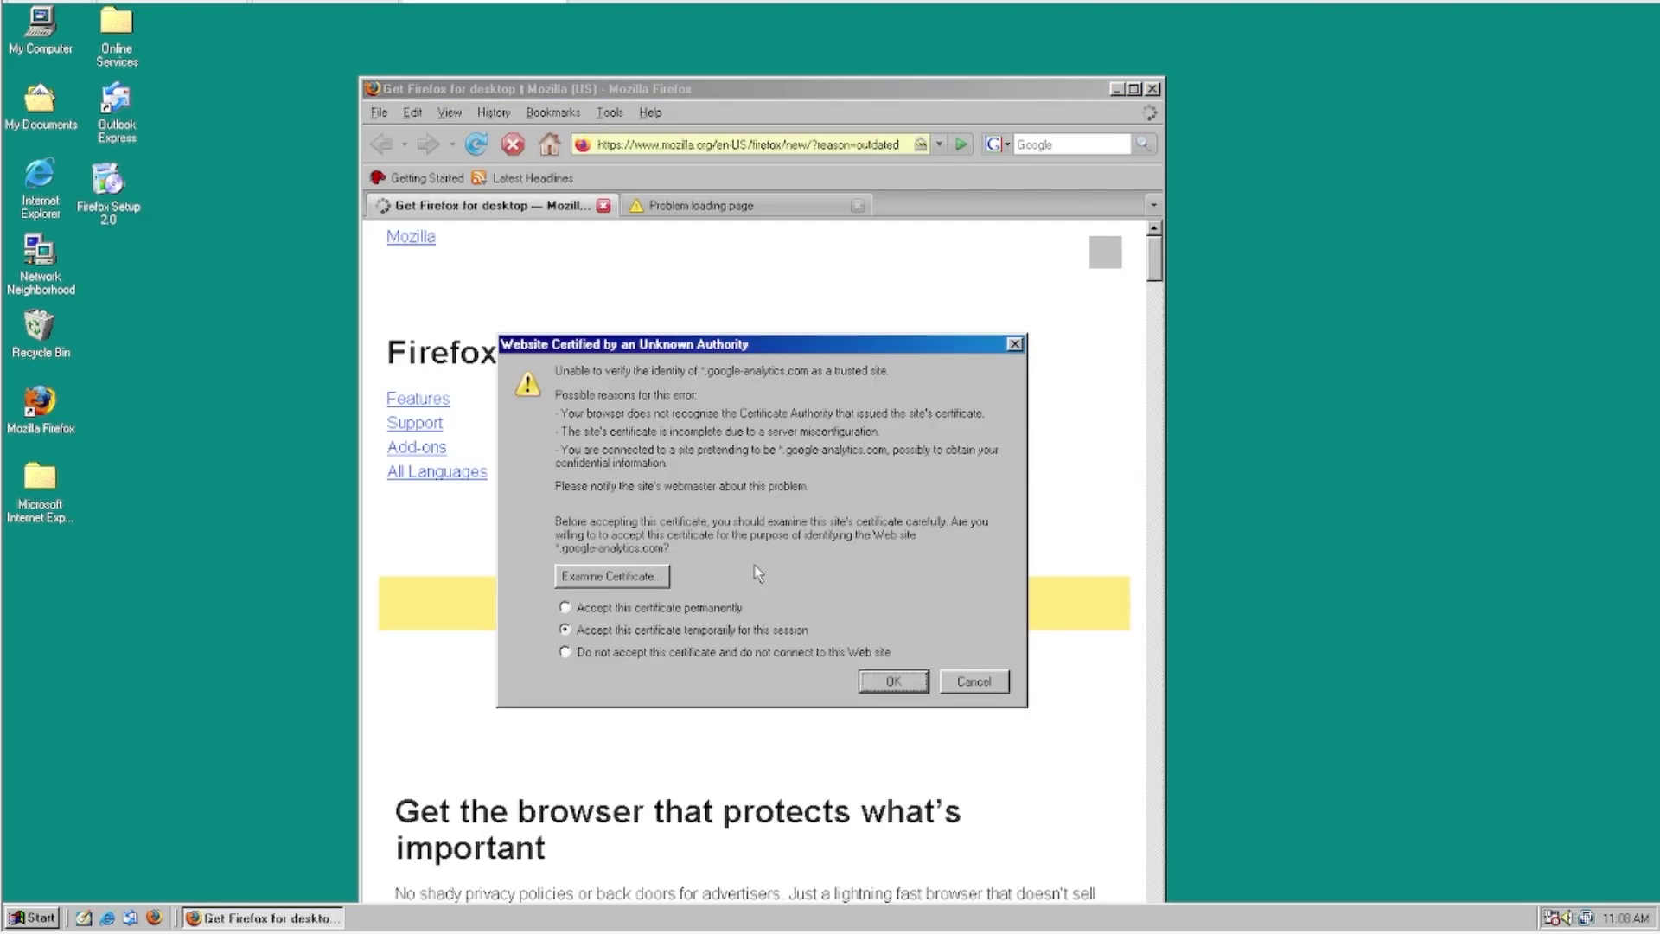
left_click(893, 681)
left_click(1133, 88)
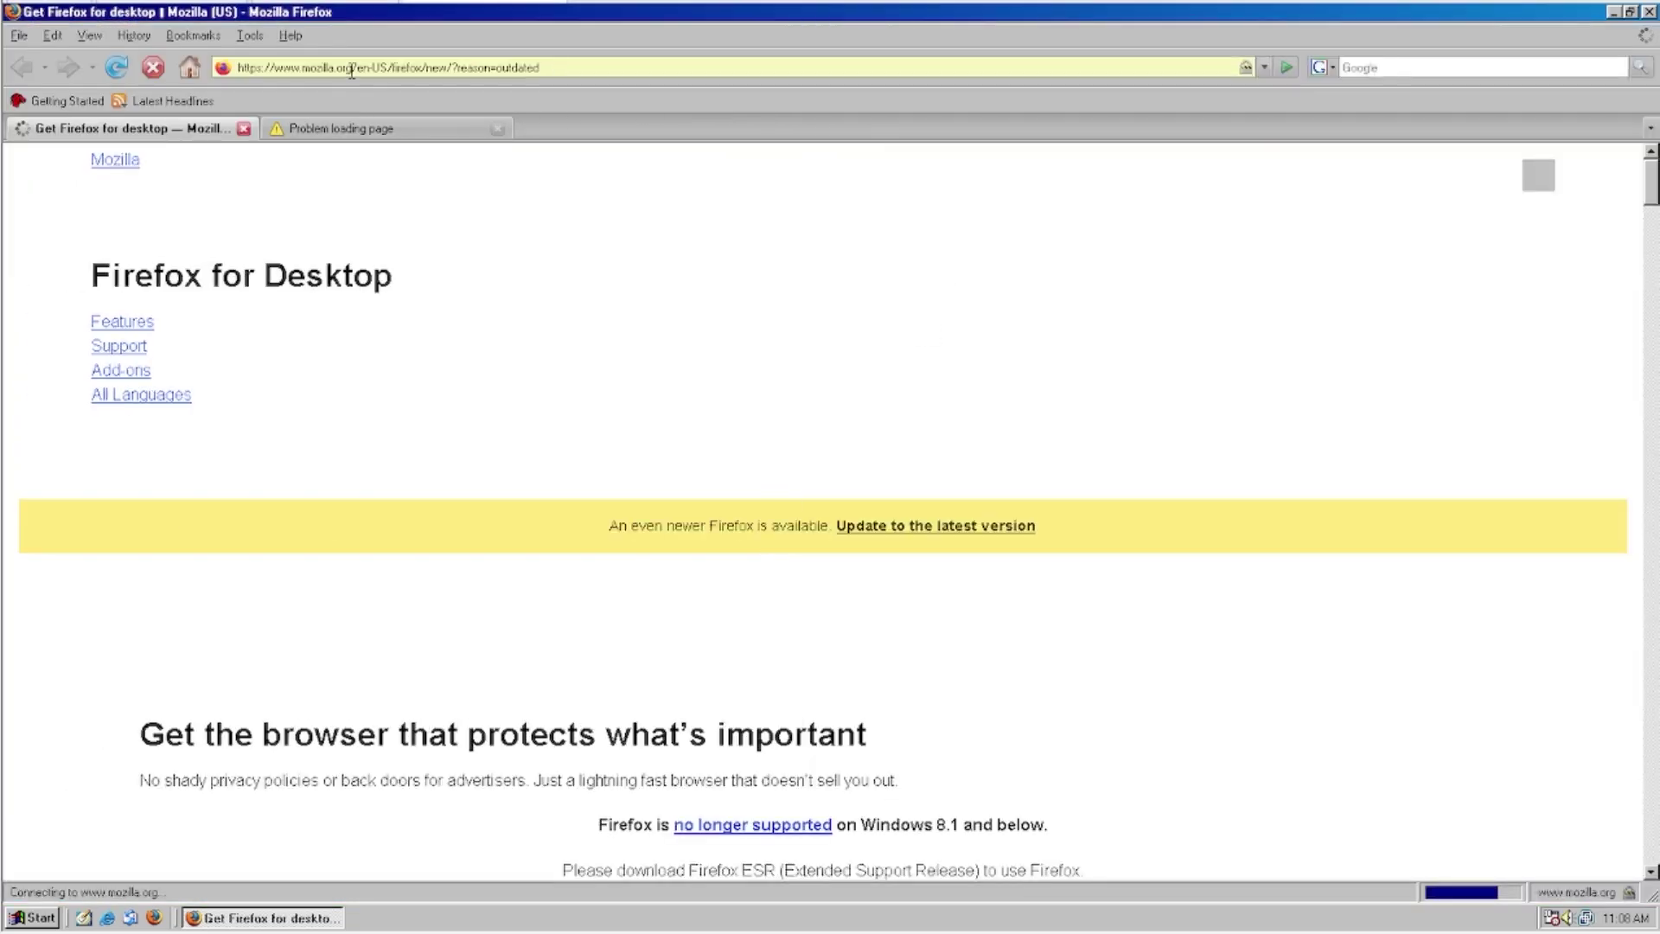
left_click(244, 129)
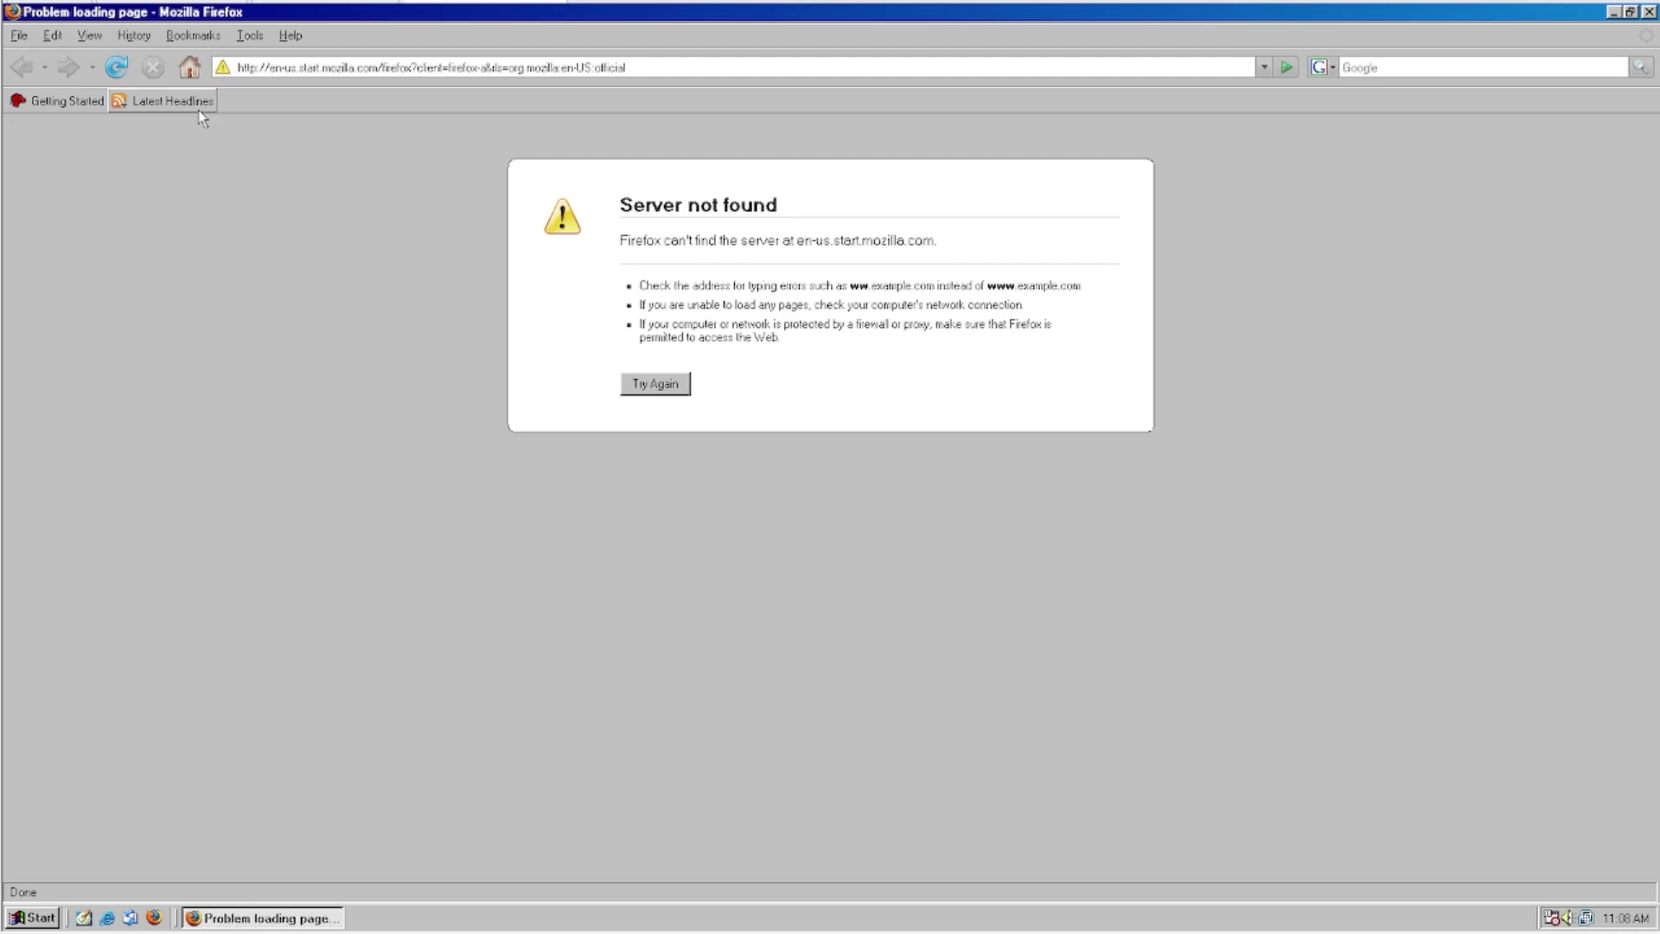
Load google.com in Firefox 2.0
left_click(328, 66)
type("google.com")
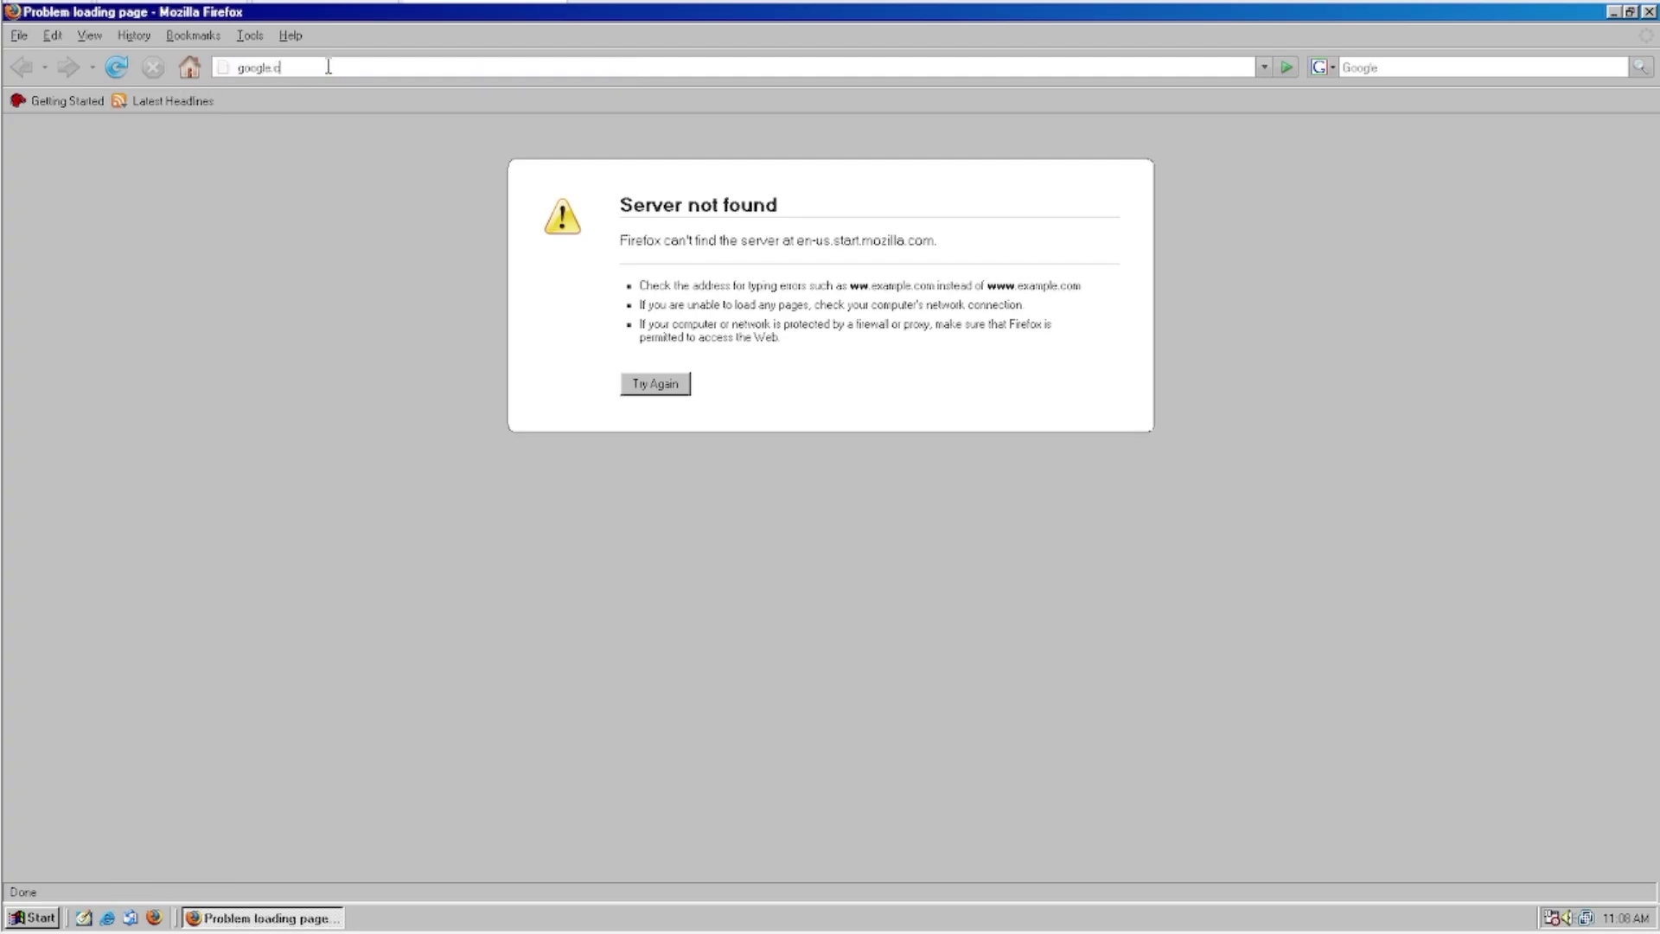
key("Return")
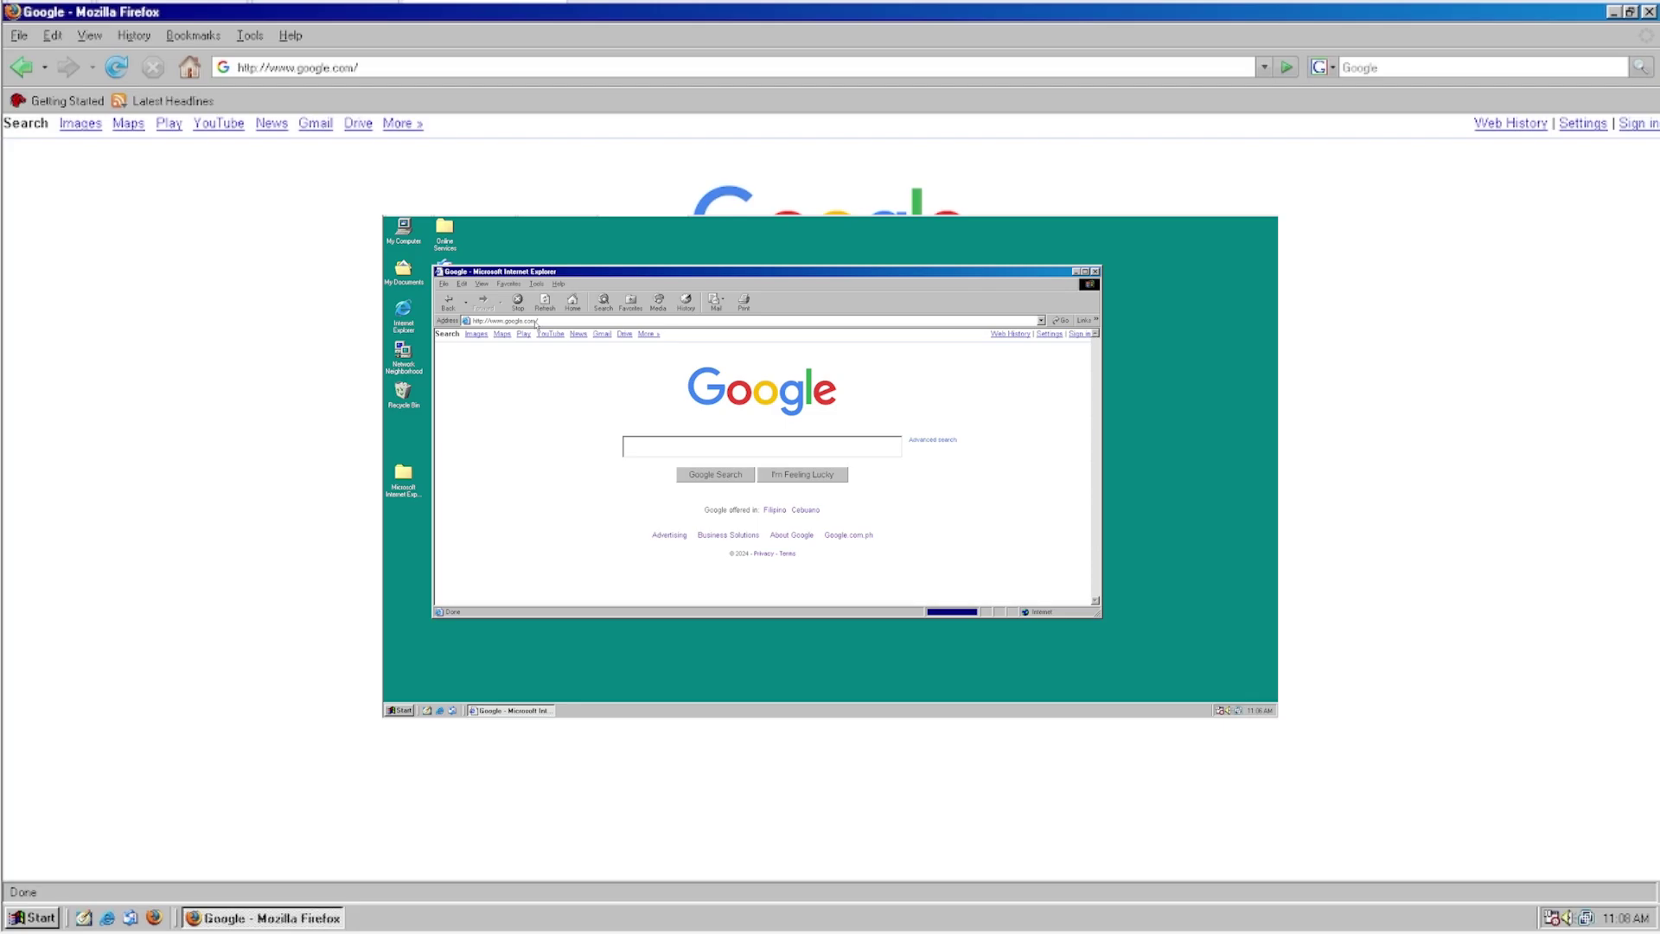
left_click(760, 512)
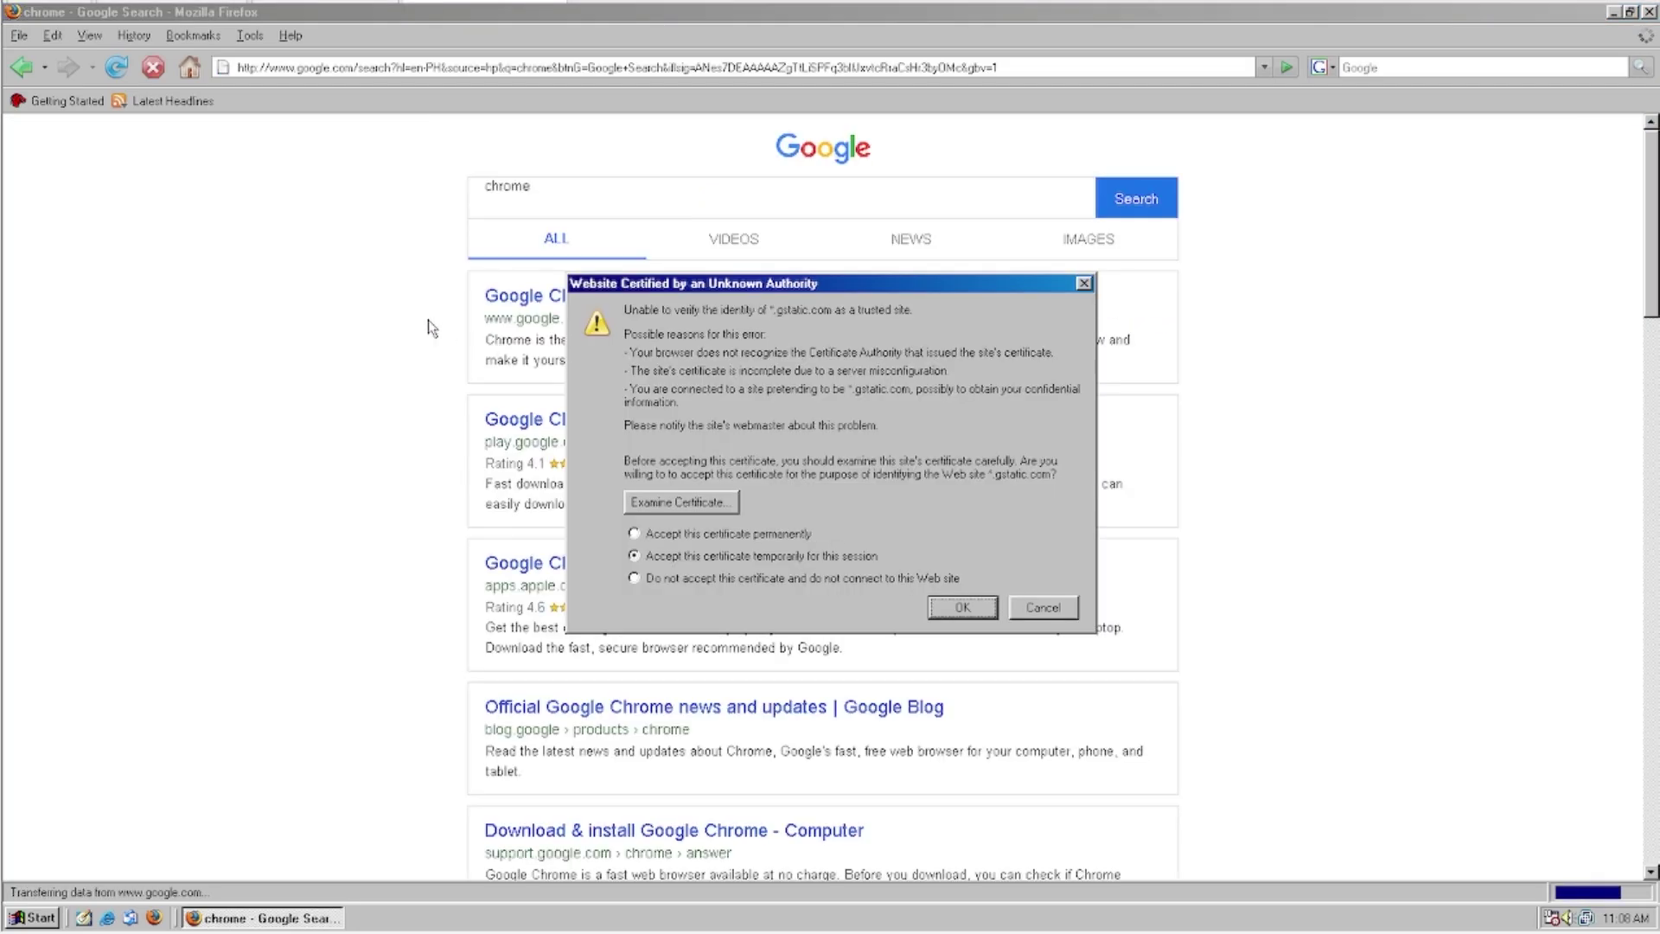
left_click(962, 607)
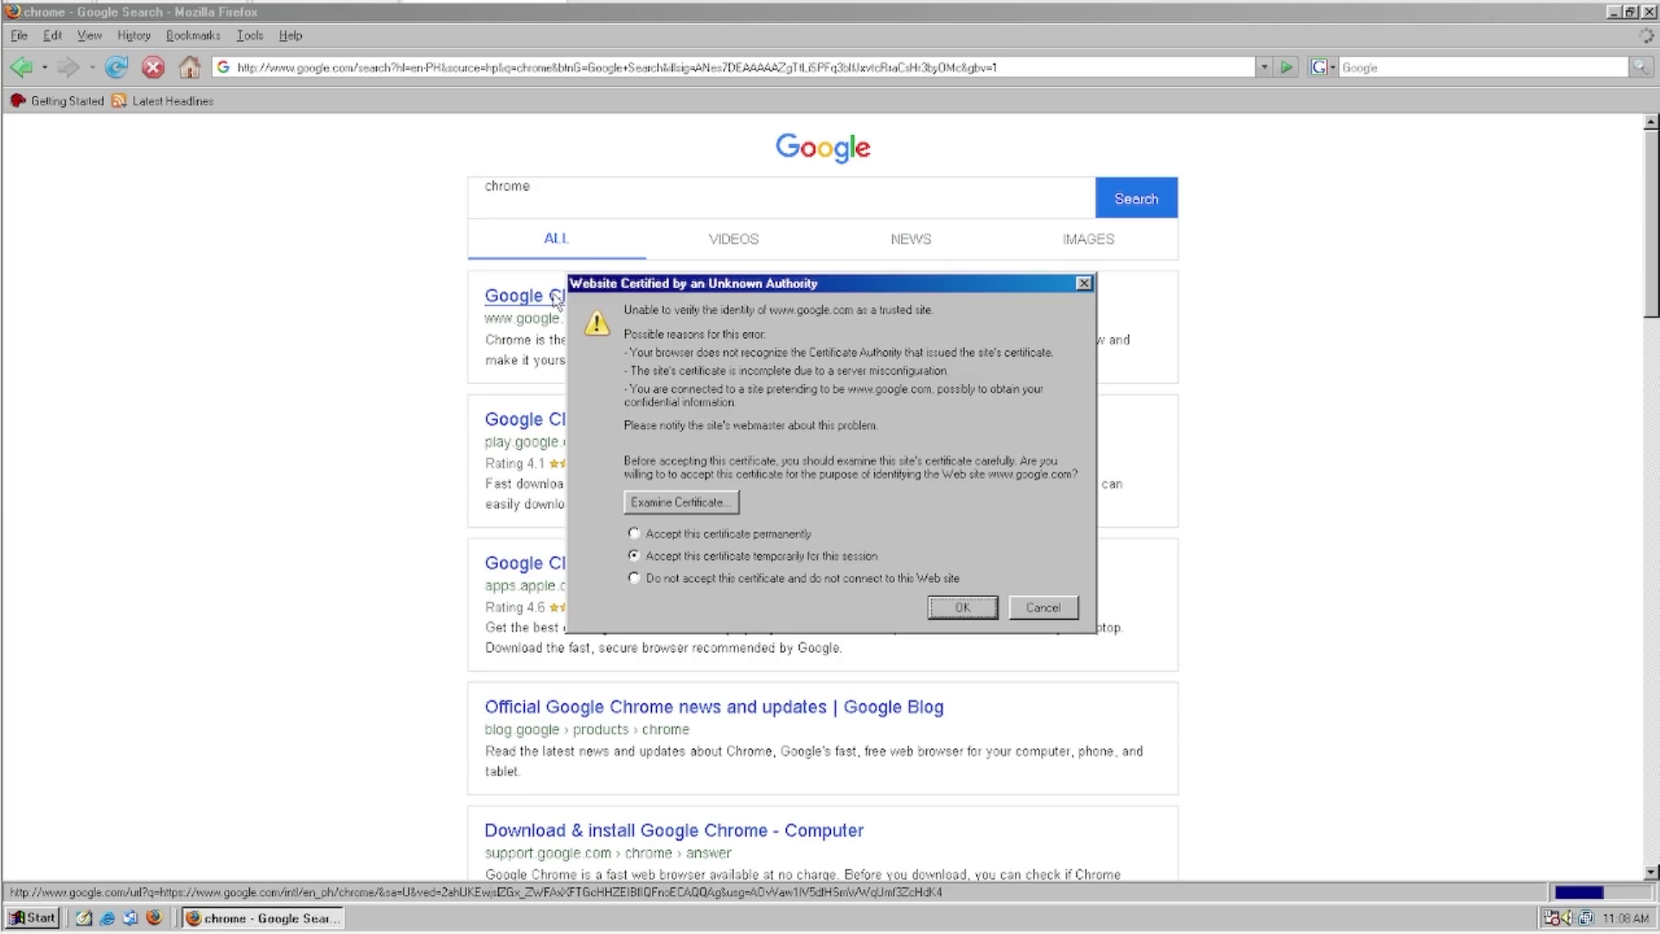
left_click(962, 607)
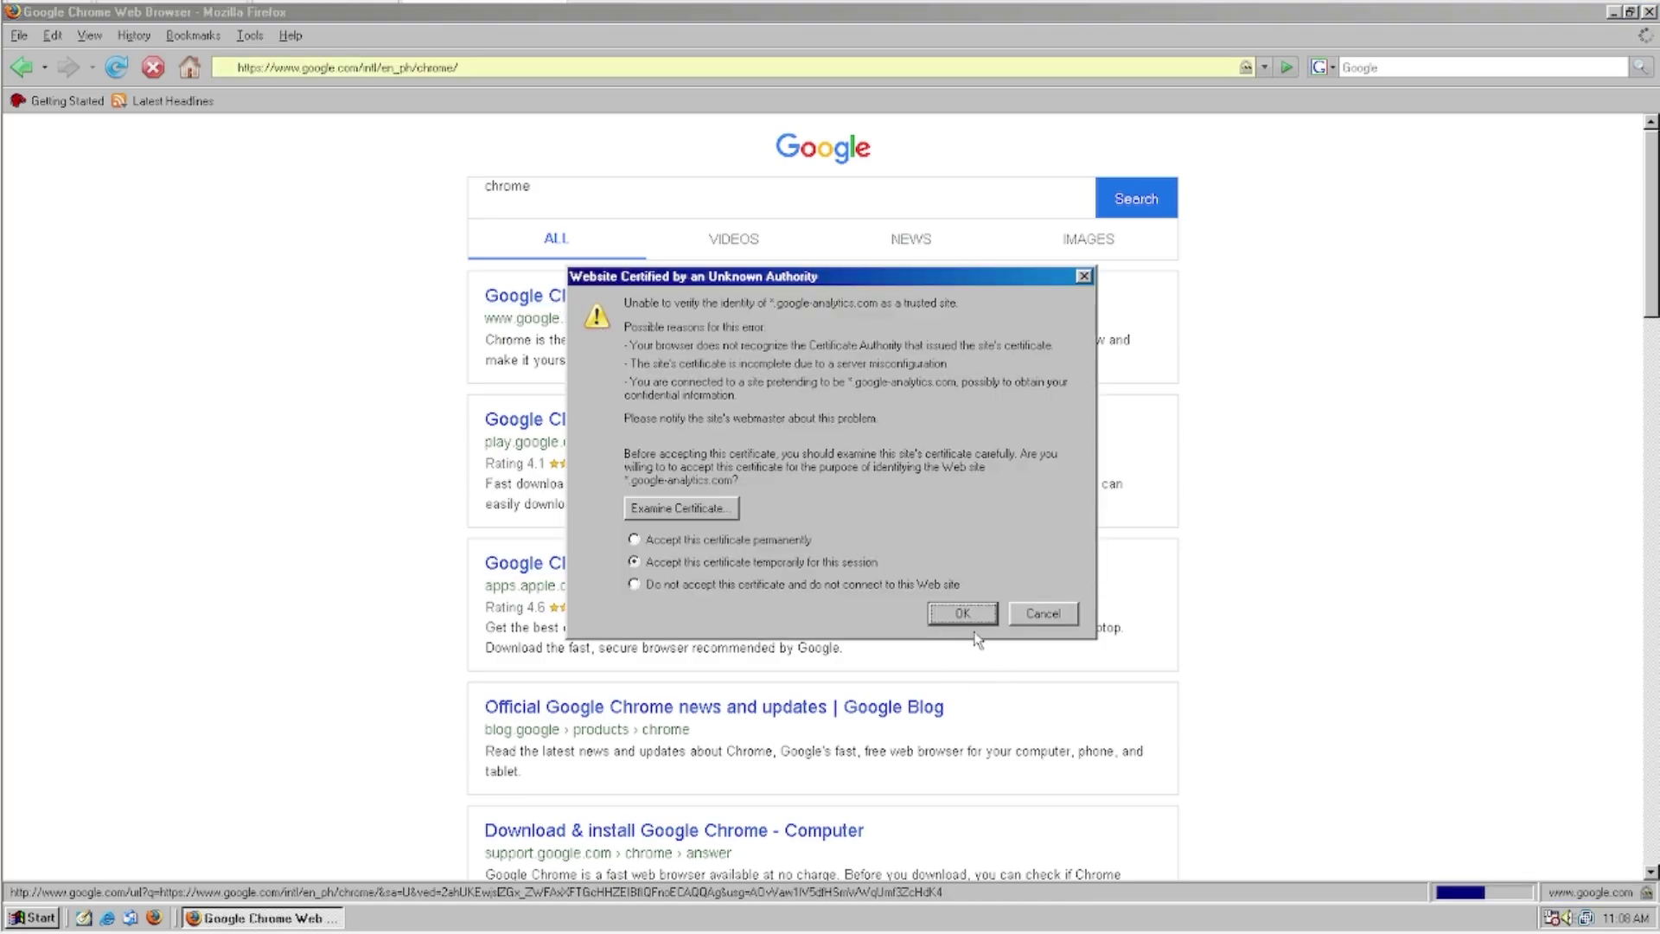
left_click(971, 613)
left_click(986, 610)
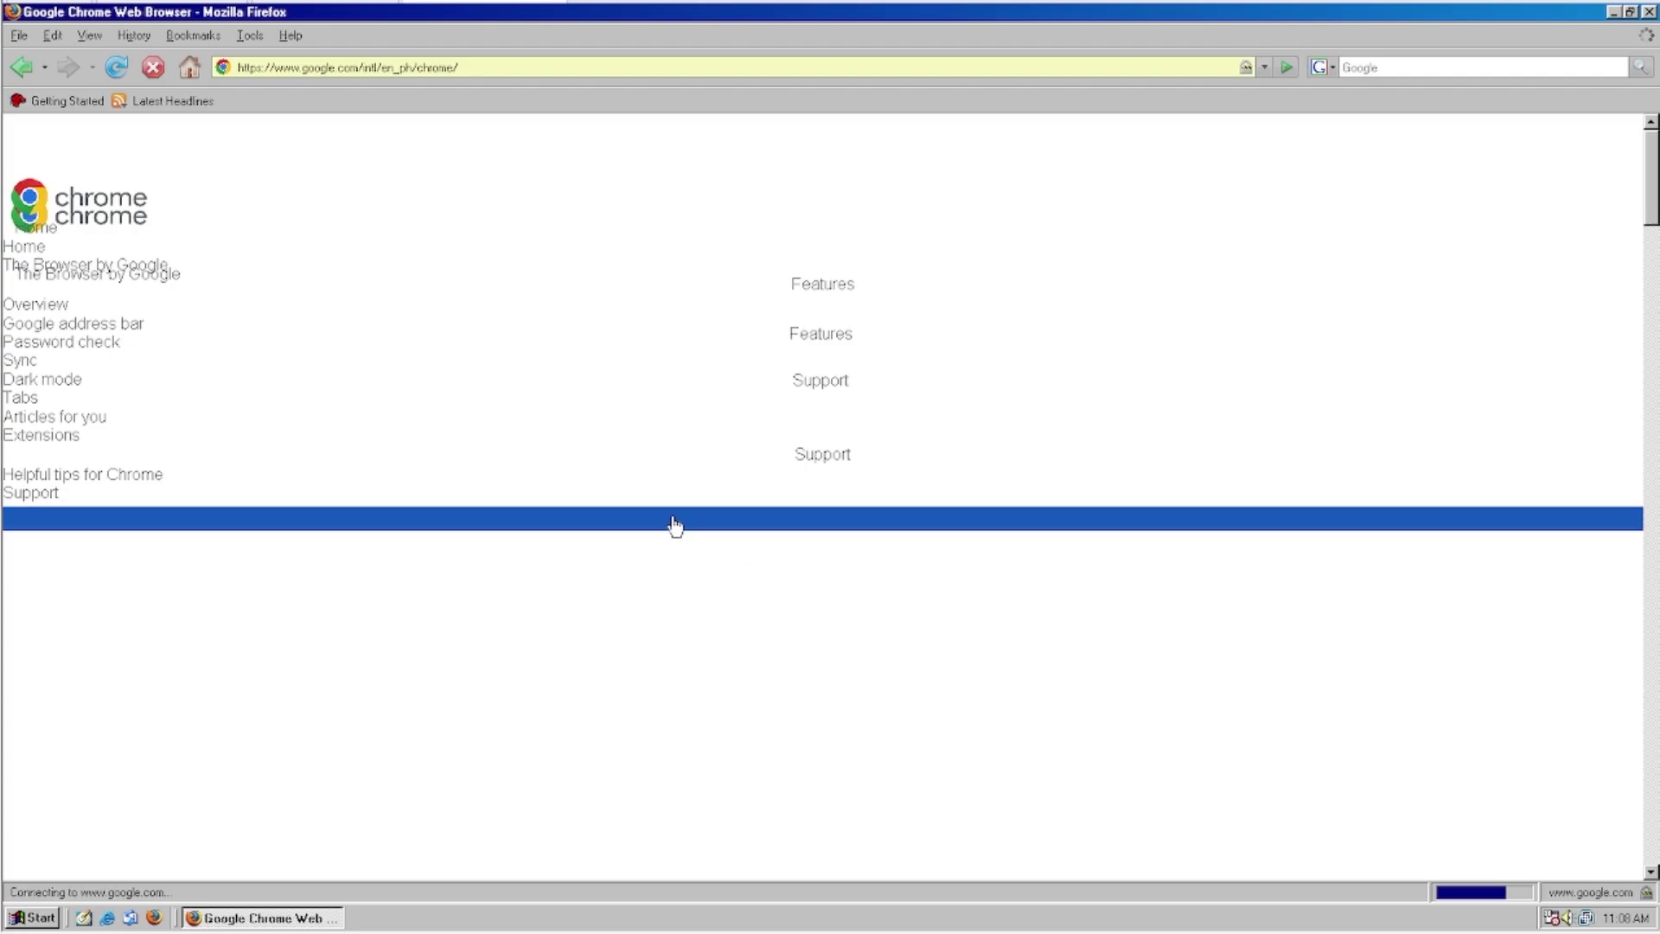
left_click_drag(1652, 226, 1653, 357)
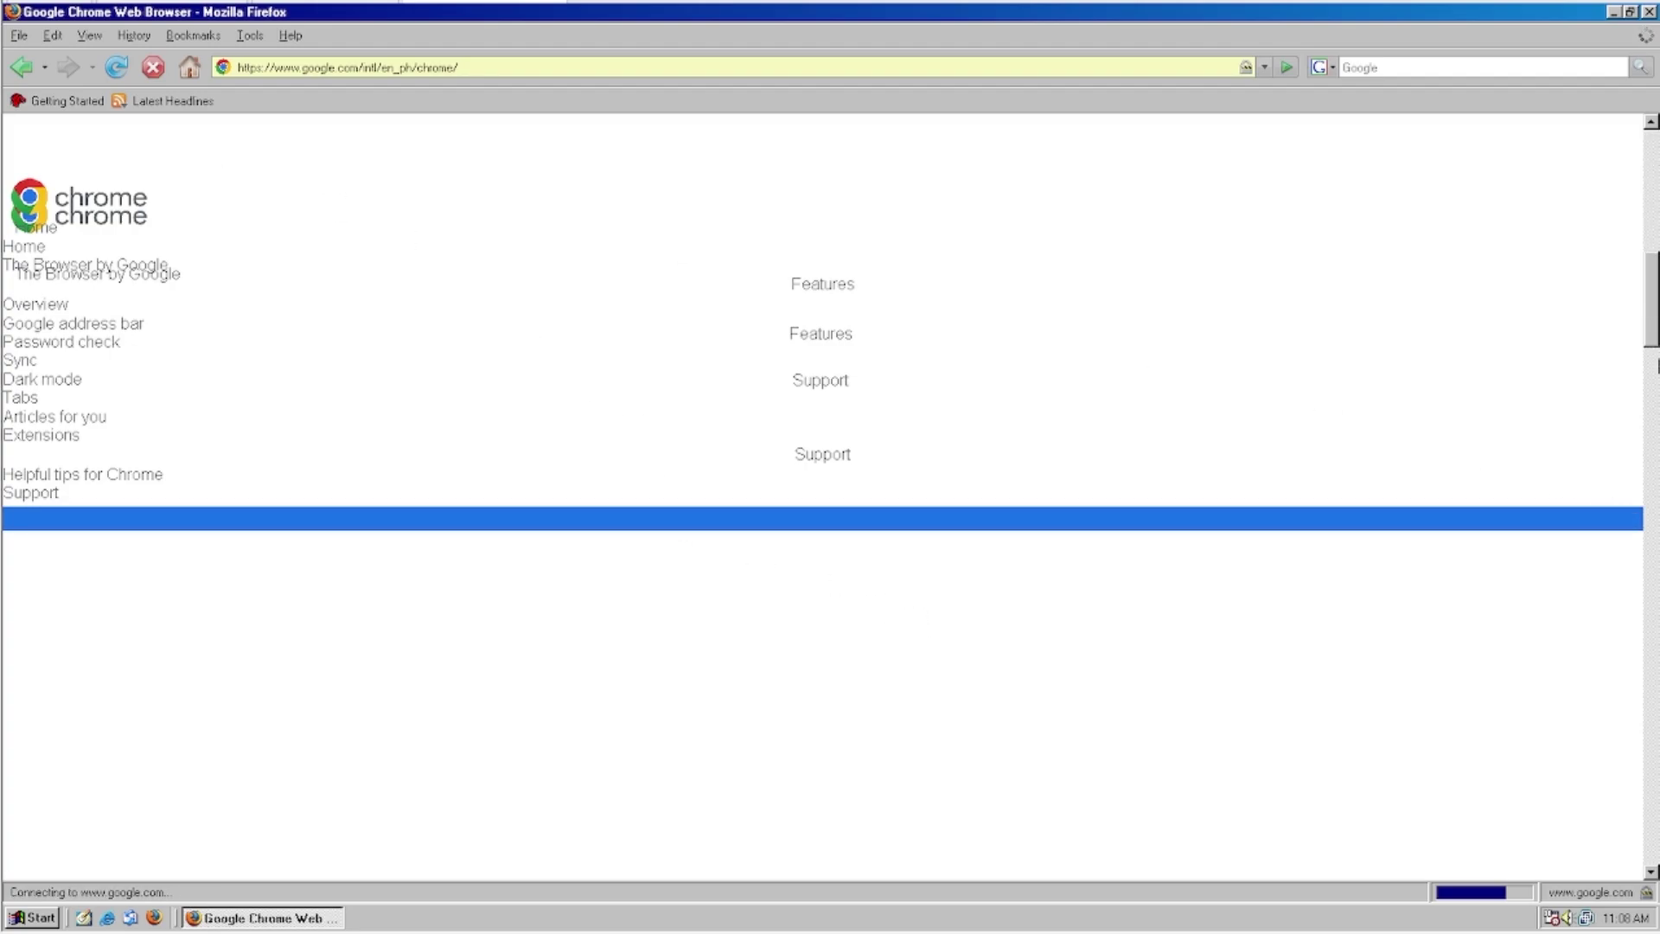
left_click(1656, 364)
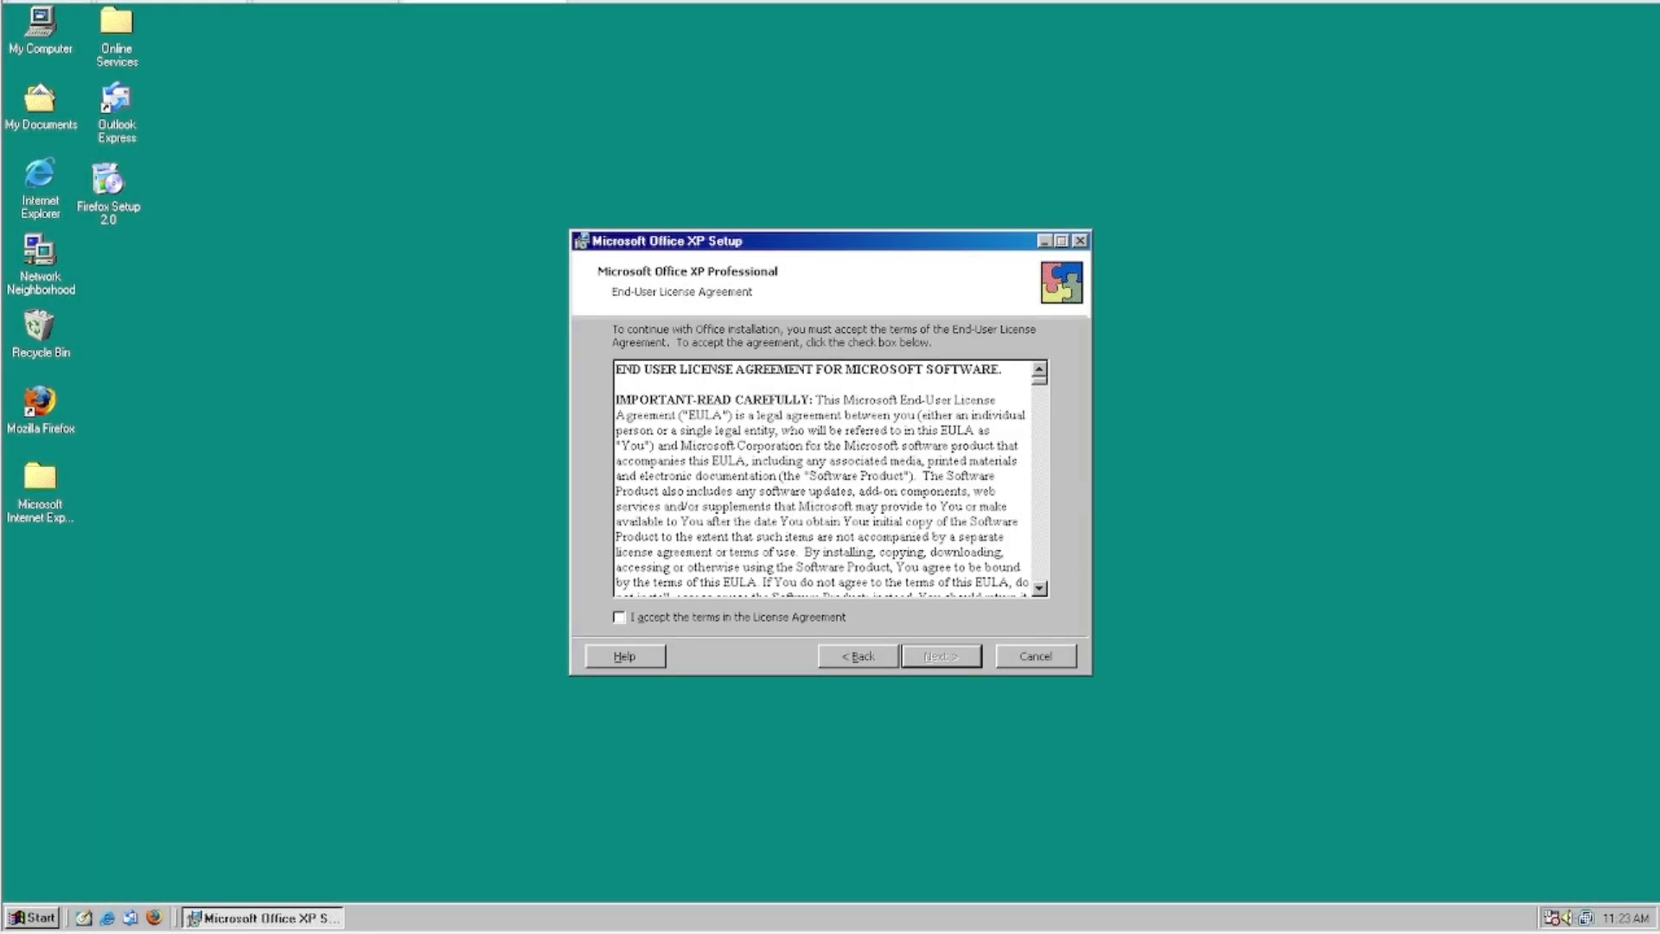
Accept the Office XP licence terms and choose a Complete installation
left_click(772, 617)
key("Return")
left_click(741, 457)
left_click(935, 656)
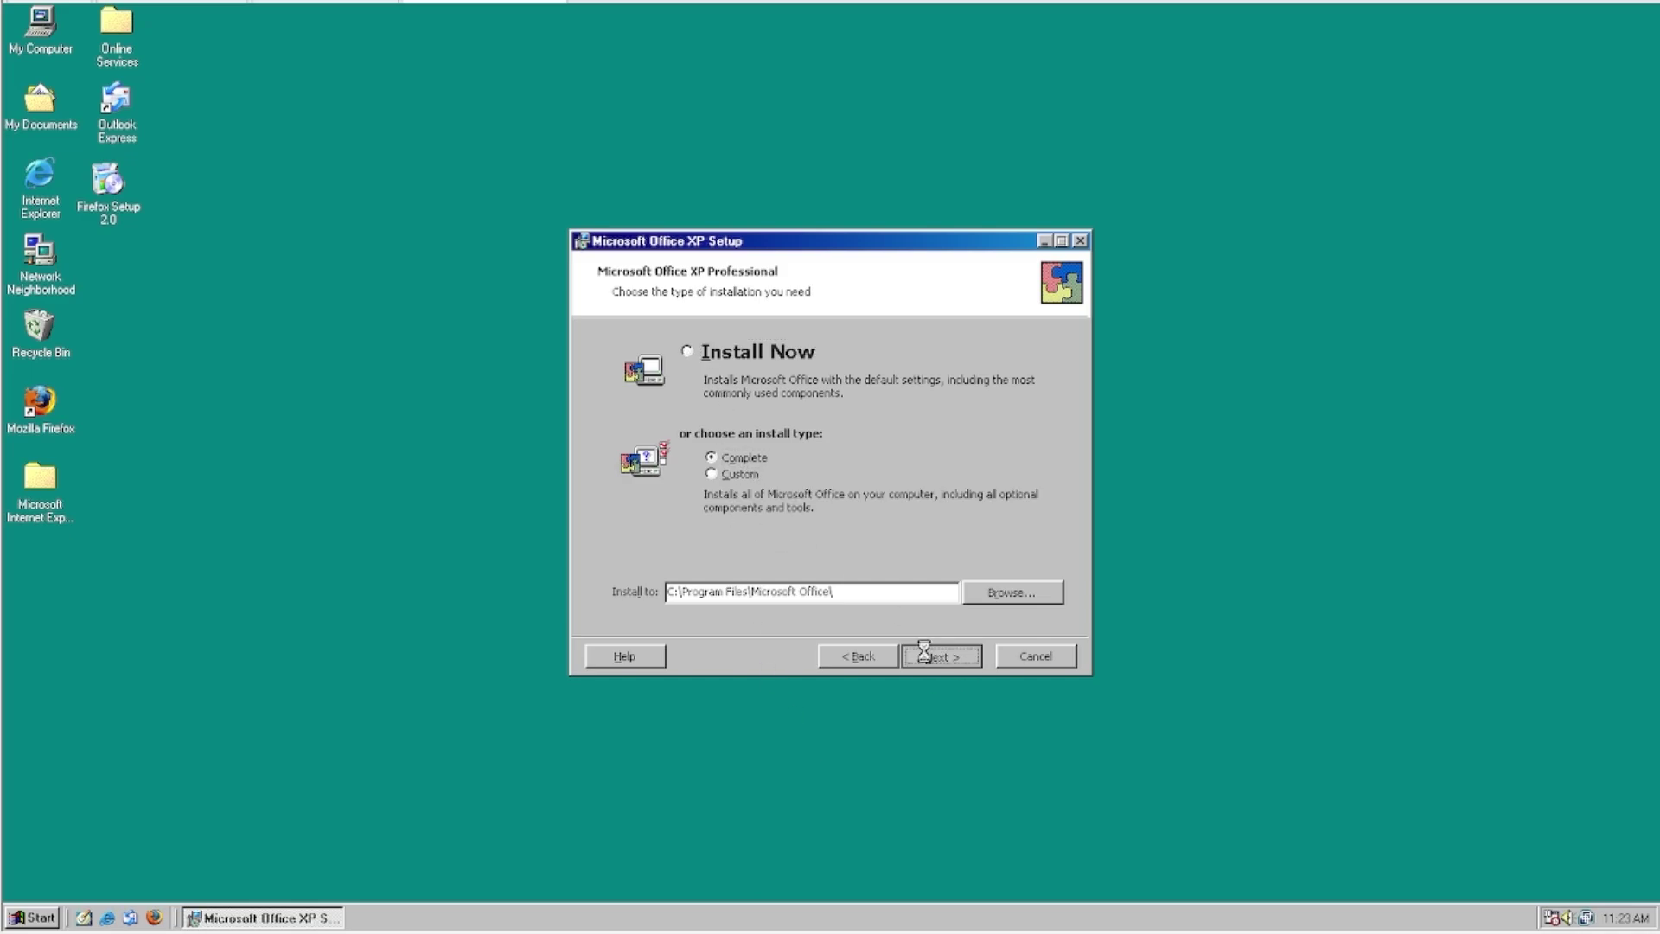
Start the Office XP installation and look through the Display Properties tabs
left_click(932, 657)
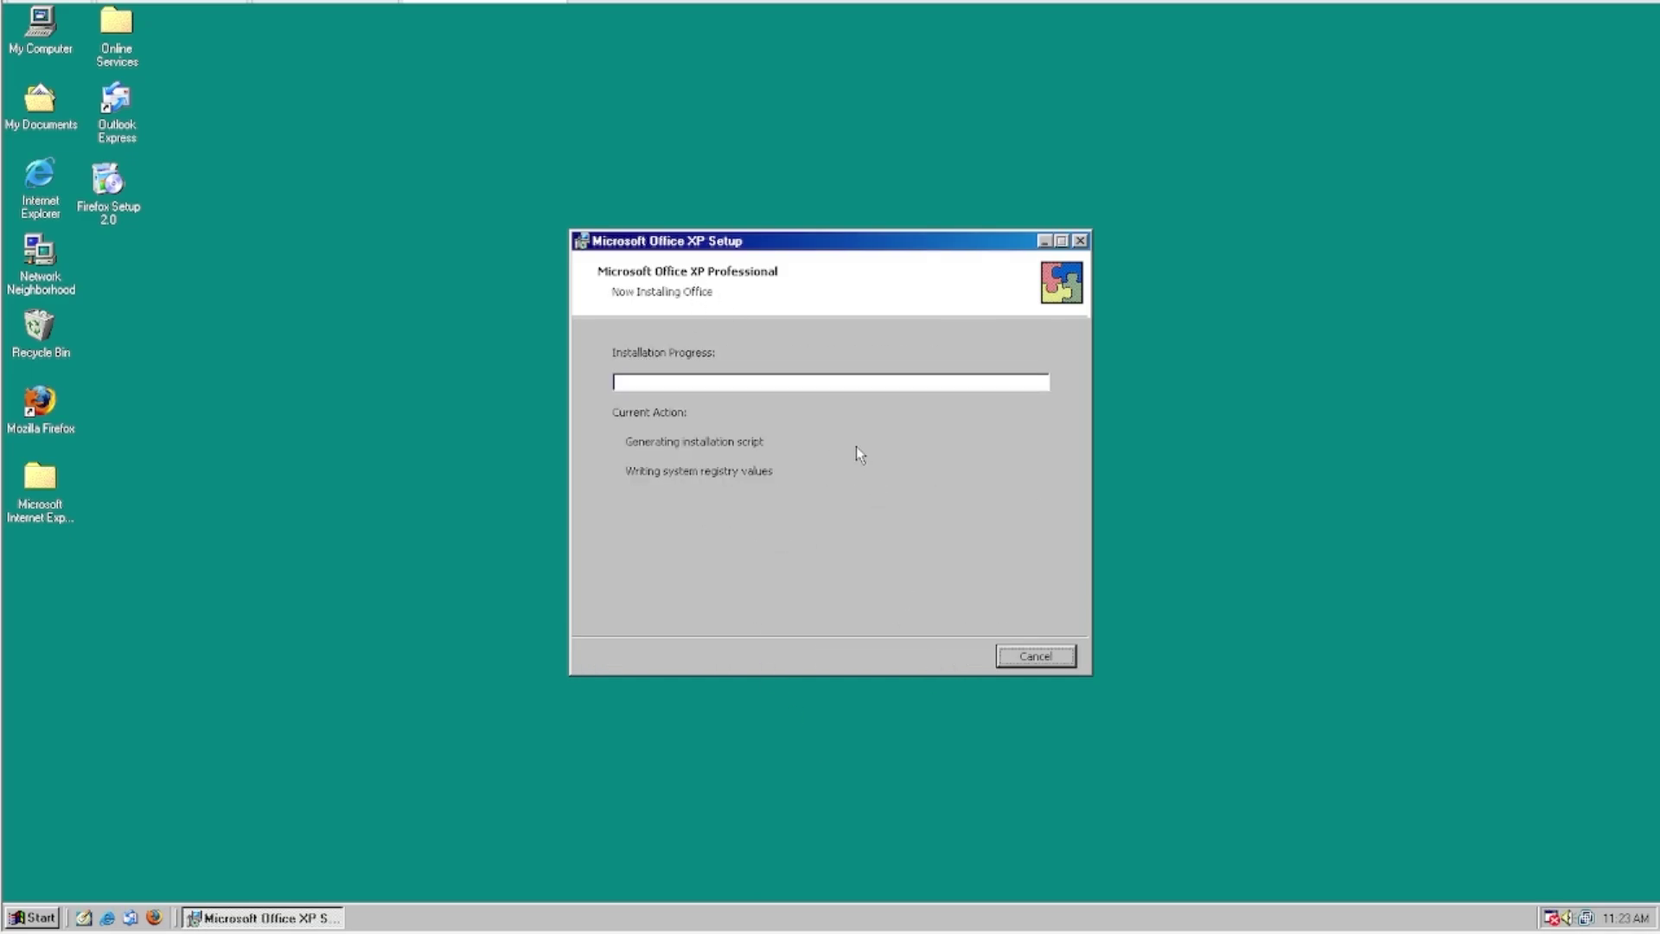
right_click(495, 458)
left_click(545, 637)
left_click(325, 111)
left_click(415, 111)
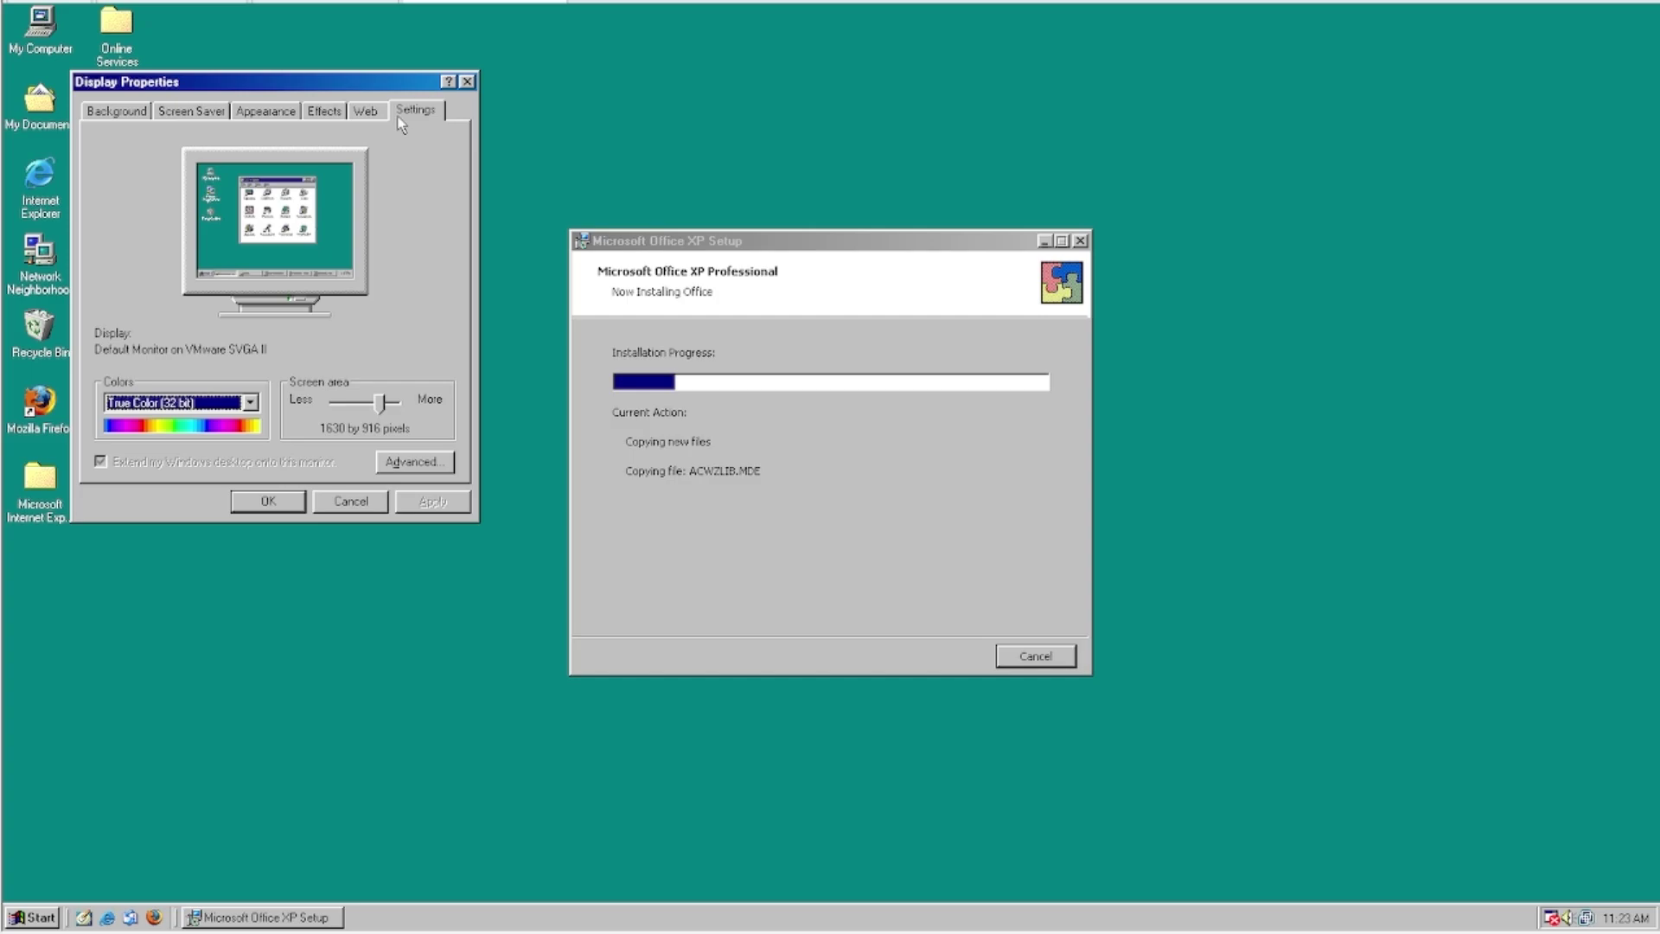
left_click(117, 111)
left_click(191, 110)
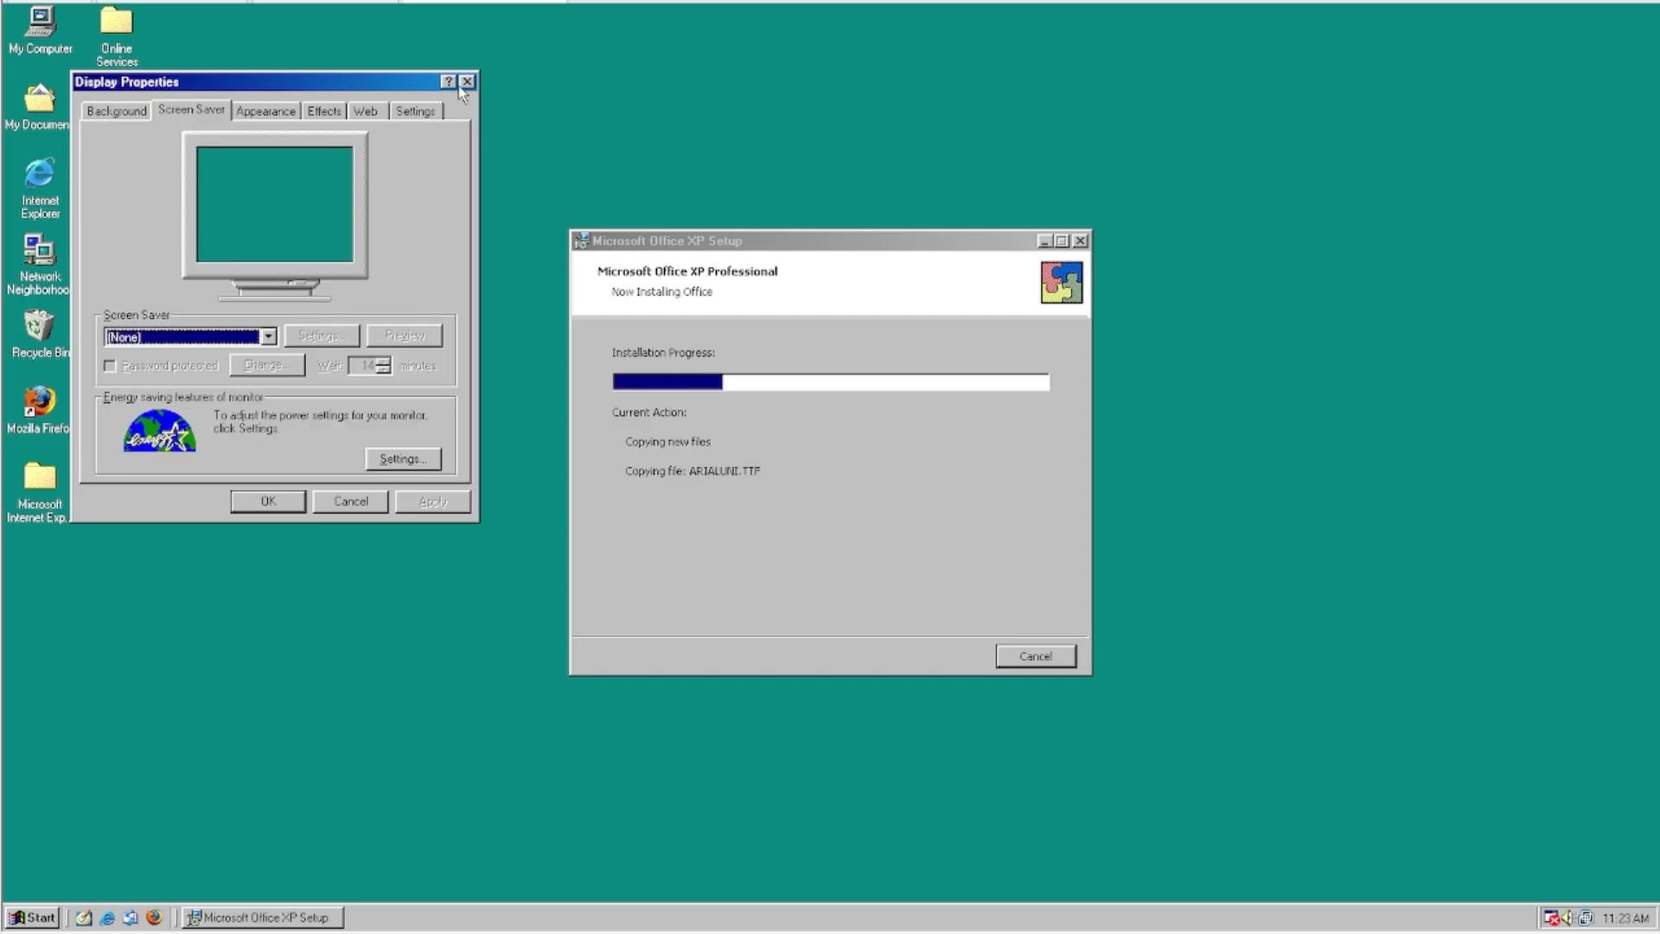
Close Display Properties and reposition the Office Setup window while installation runs
left_click(467, 81)
mouse_move(684, 240)
left_mouse_down()
mouse_move(658, 222)
mouse_move(692, 271)
mouse_move(678, 254)
left_mouse_up()
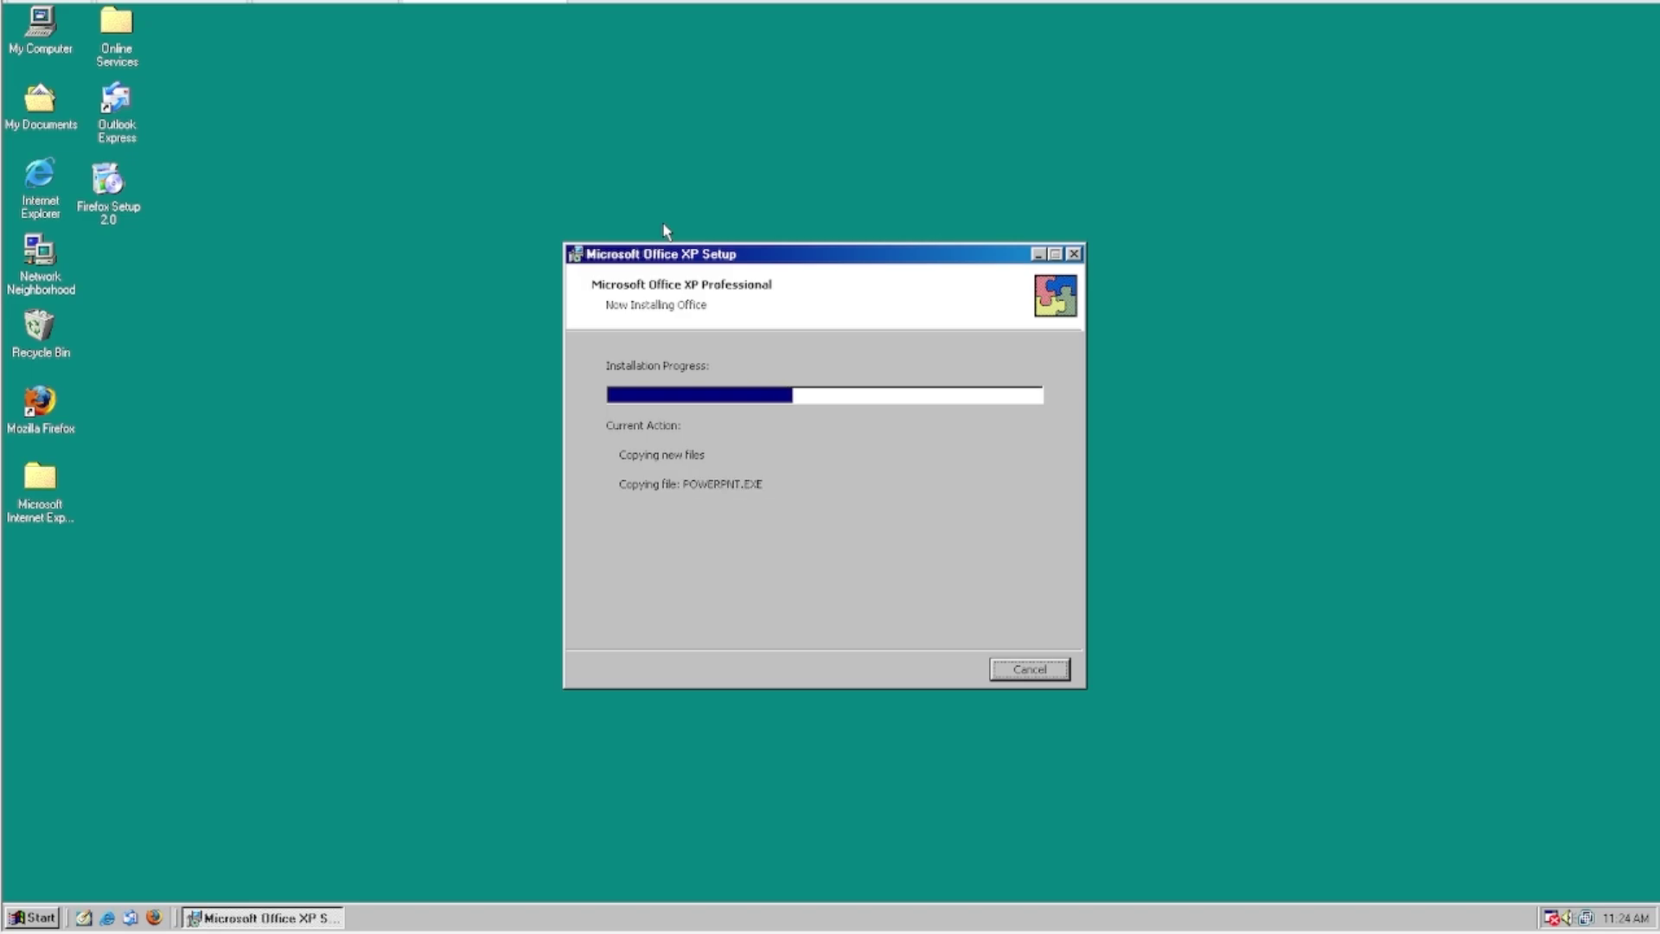
mouse_move(705, 257)
left_mouse_down()
mouse_move(698, 240)
mouse_move(718, 281)
mouse_move(707, 246)
left_mouse_up()
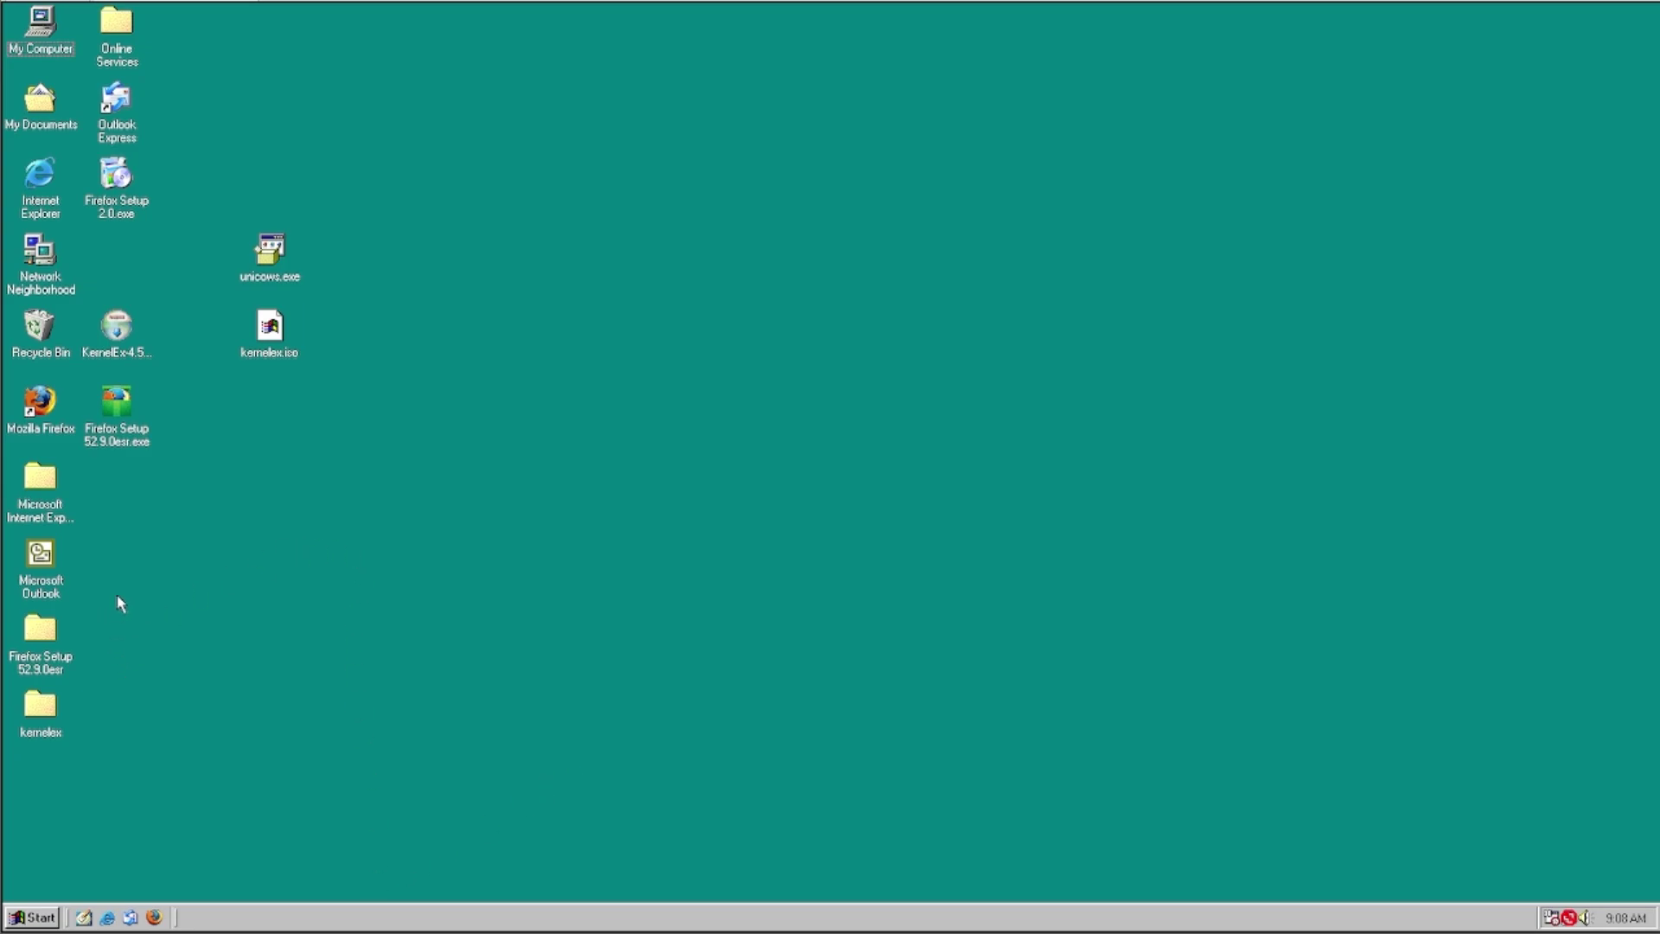
Run firefox.exe from the core folder of Firefox Setup 52.9.0esr and decline the default-browser prompt
double_click(43, 655)
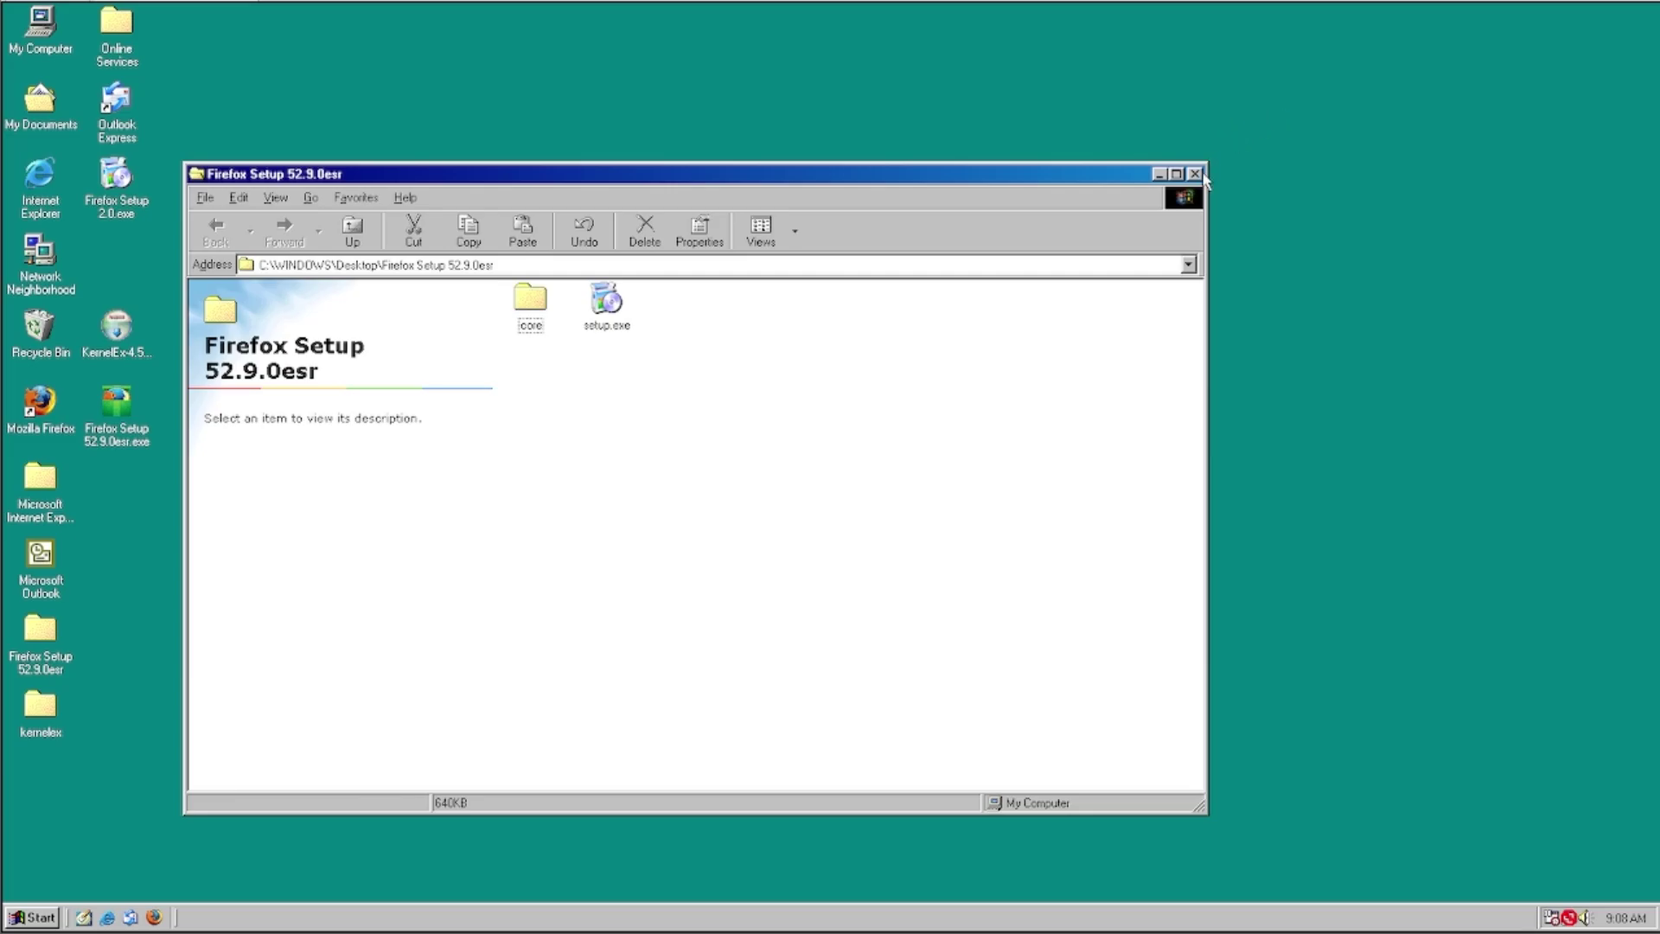
double_click(538, 310)
left_click(682, 779)
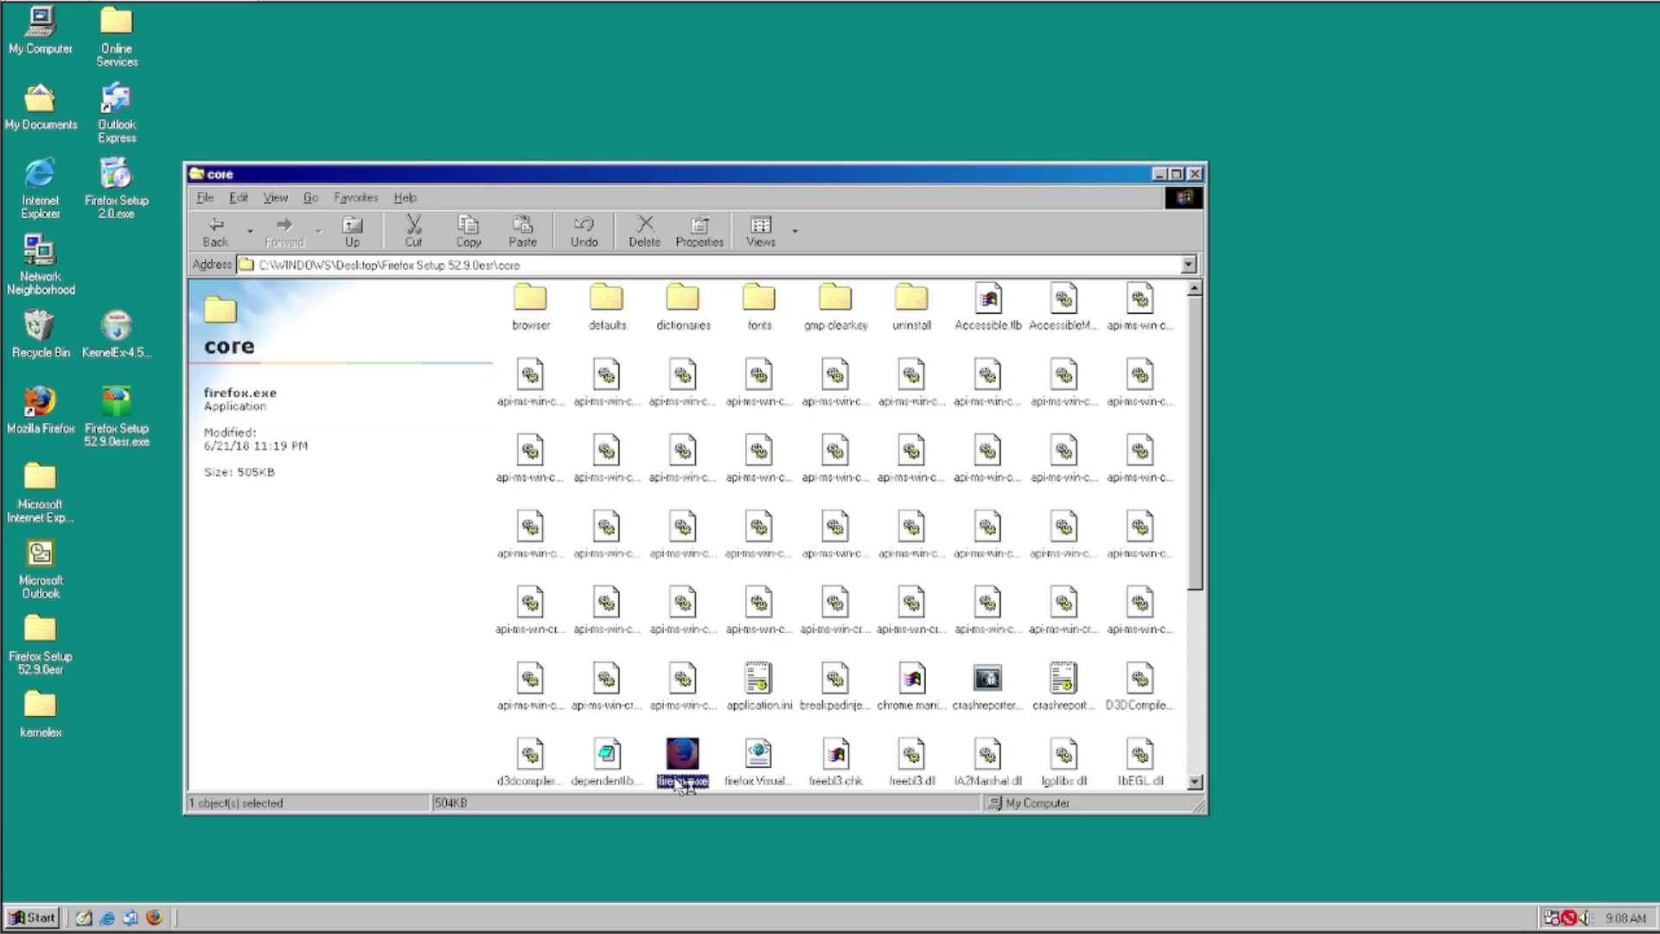
double_click(682, 778)
left_click(1160, 175)
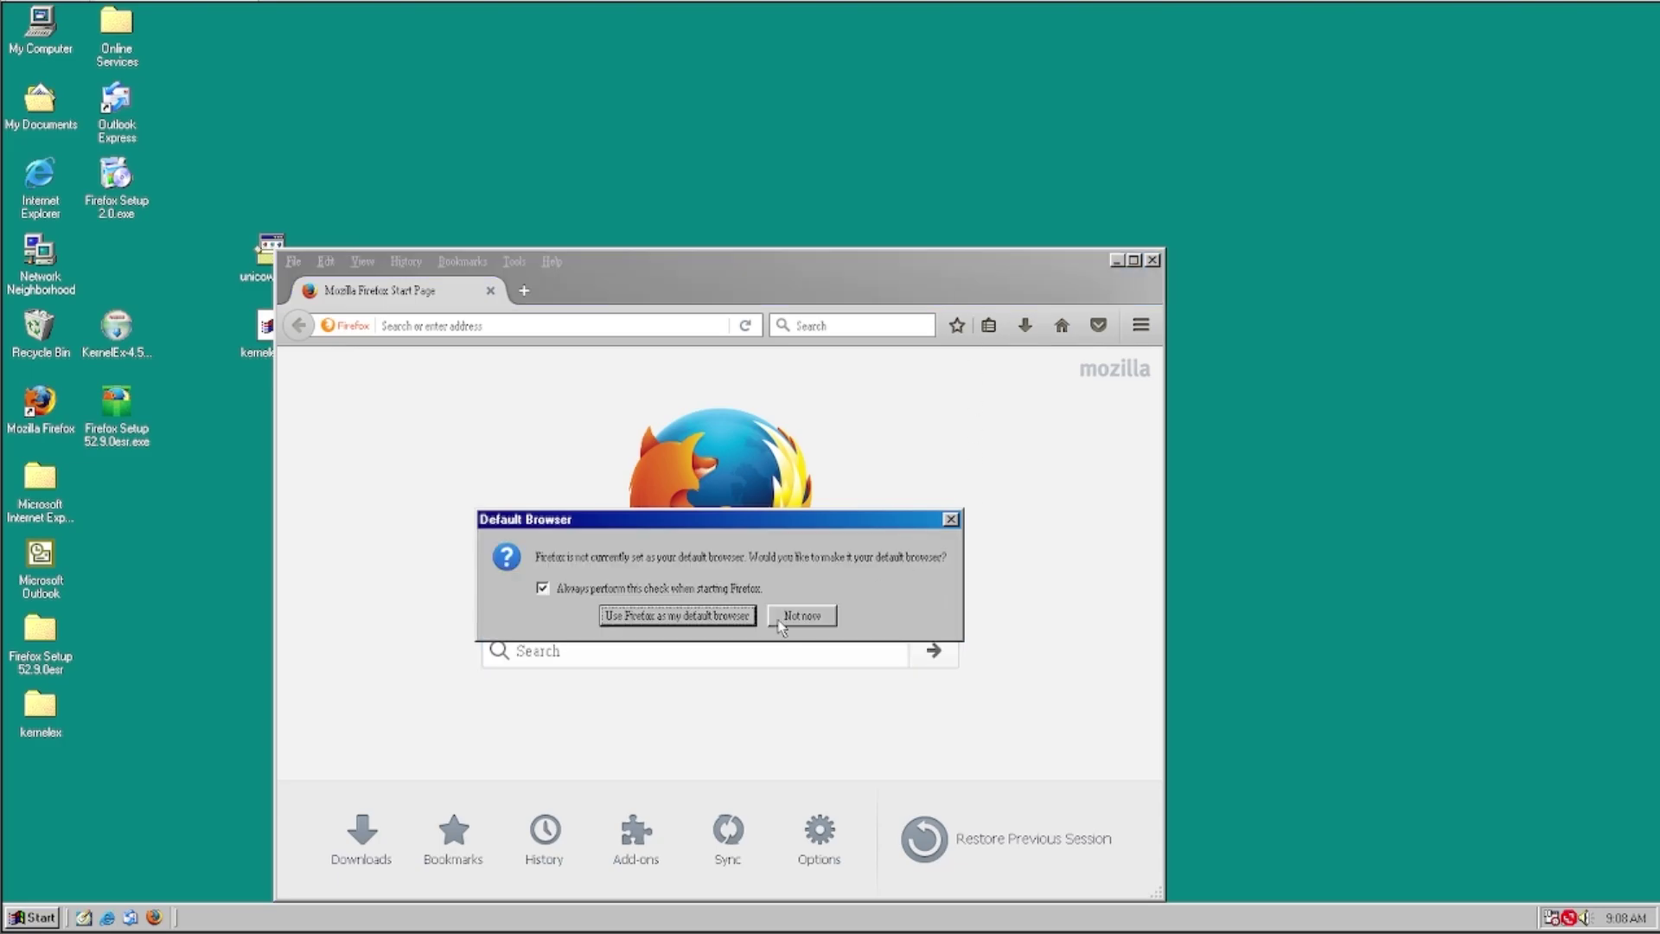
left_click(783, 619)
Maximize the Firefox window and clear the address bar
left_click(1132, 260)
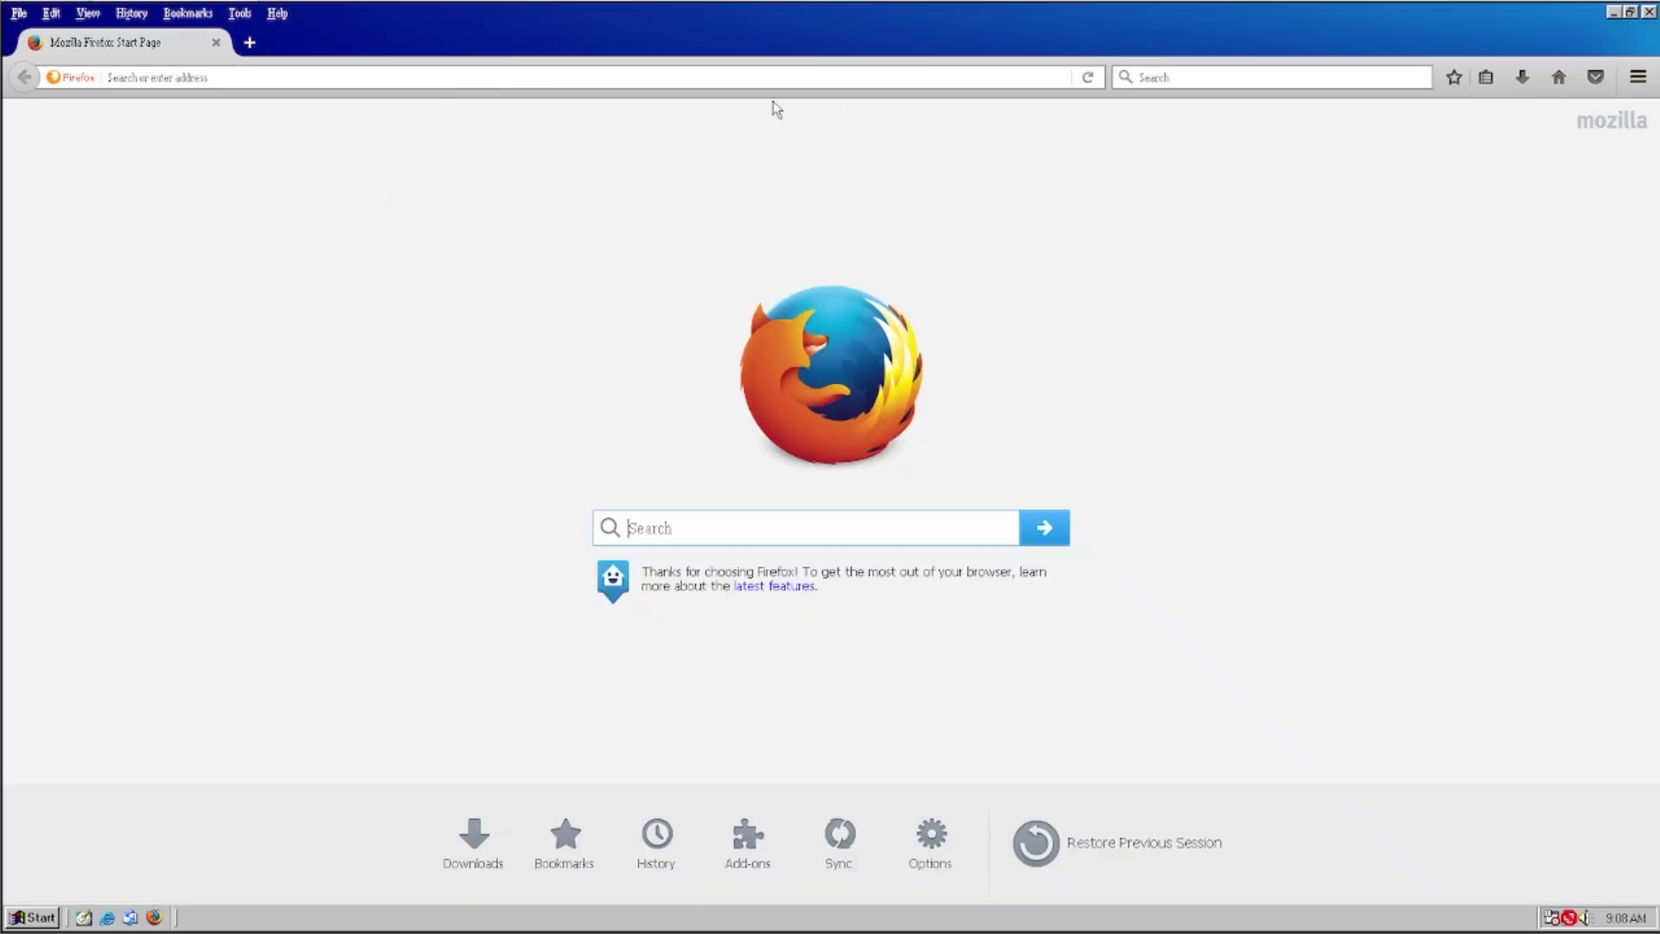
left_click(356, 87)
type("youtube.com/seannathan")
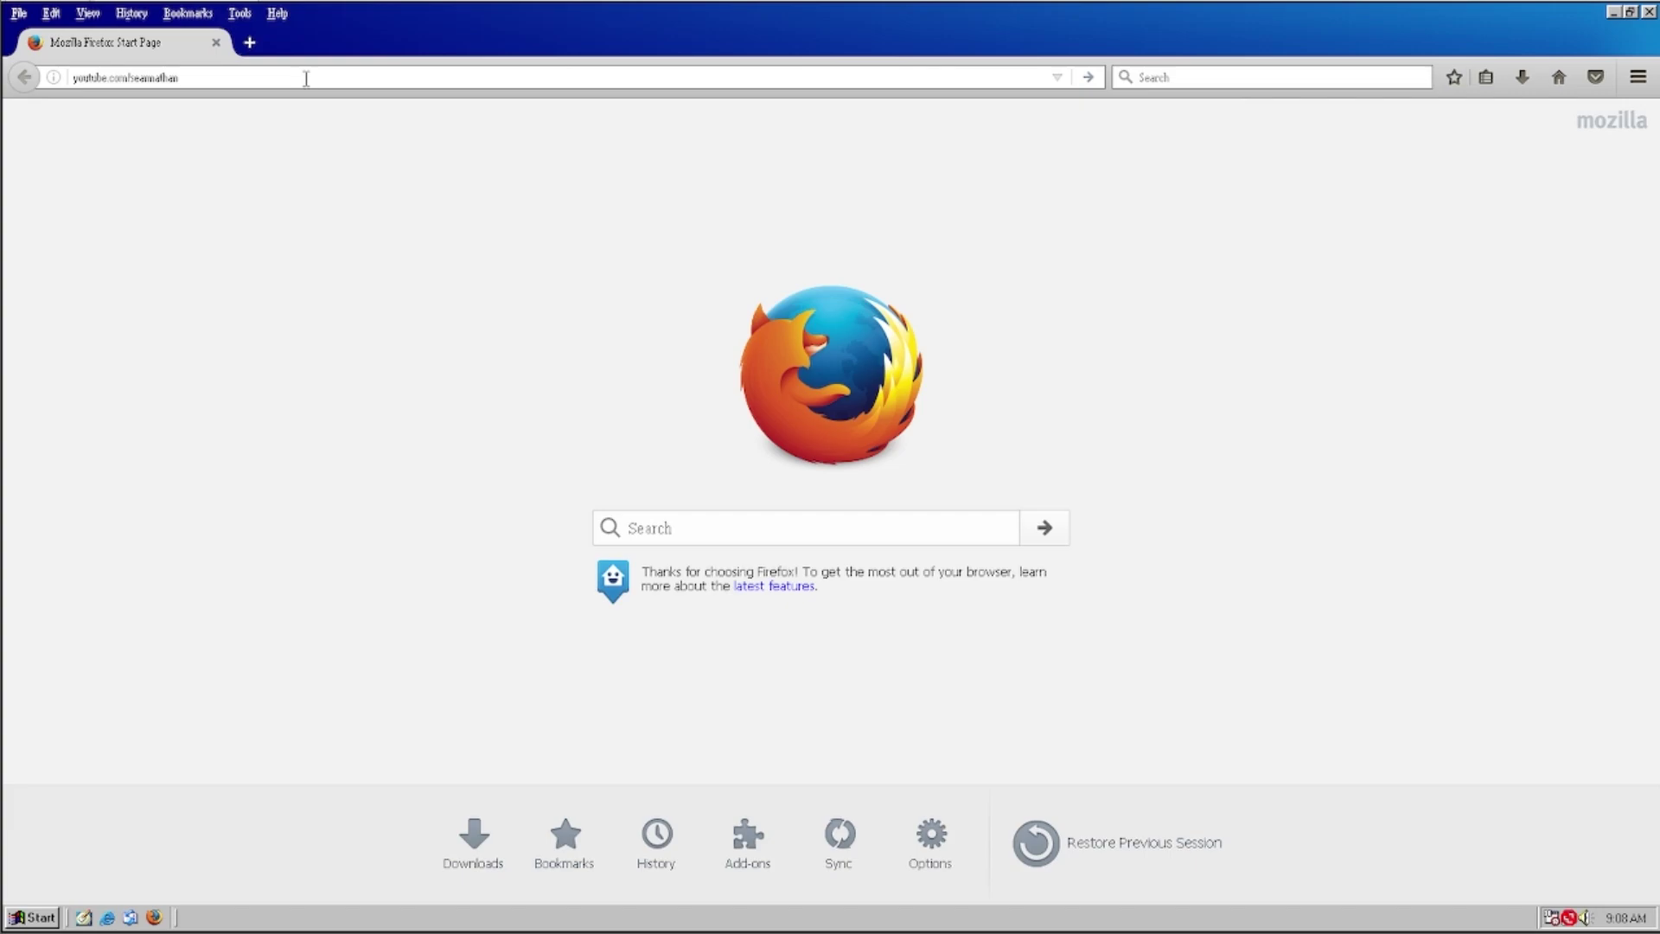
triple_click(229, 74)
double_click(264, 73)
key("Home")
double_click(143, 77)
key("ctrl+a")
key("BackSpace")
Enter google.com in the address bar to load Google's homepage
type("g")
key("ctrl+a")
type("google.com")
key("Return")
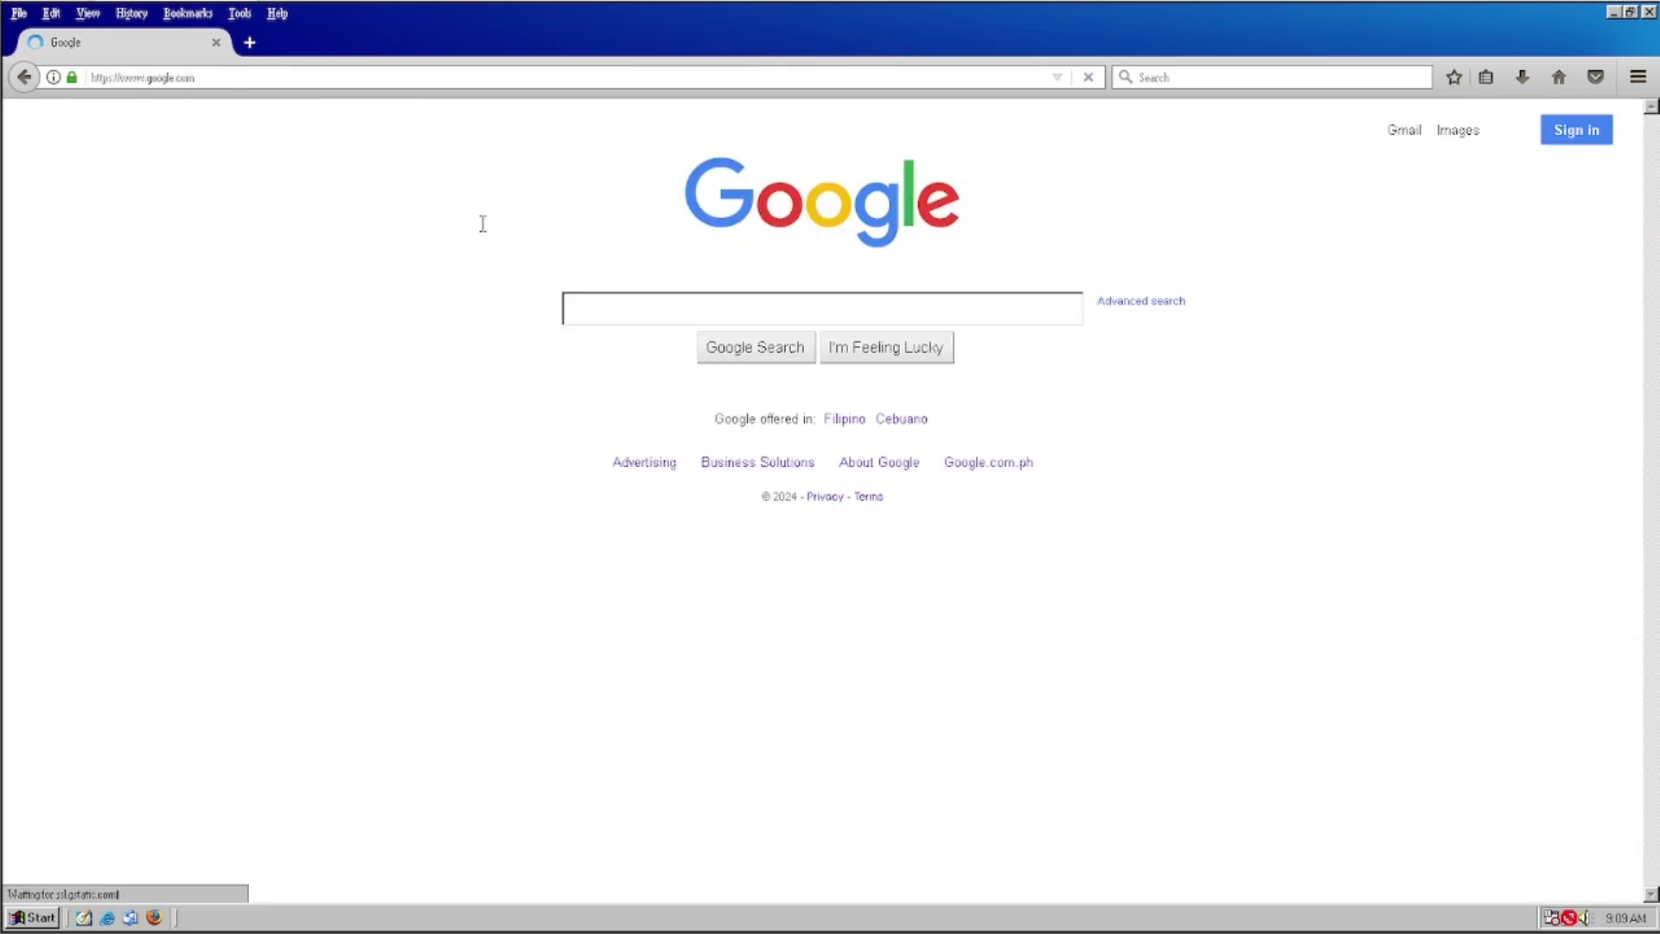
left_click(317, 78)
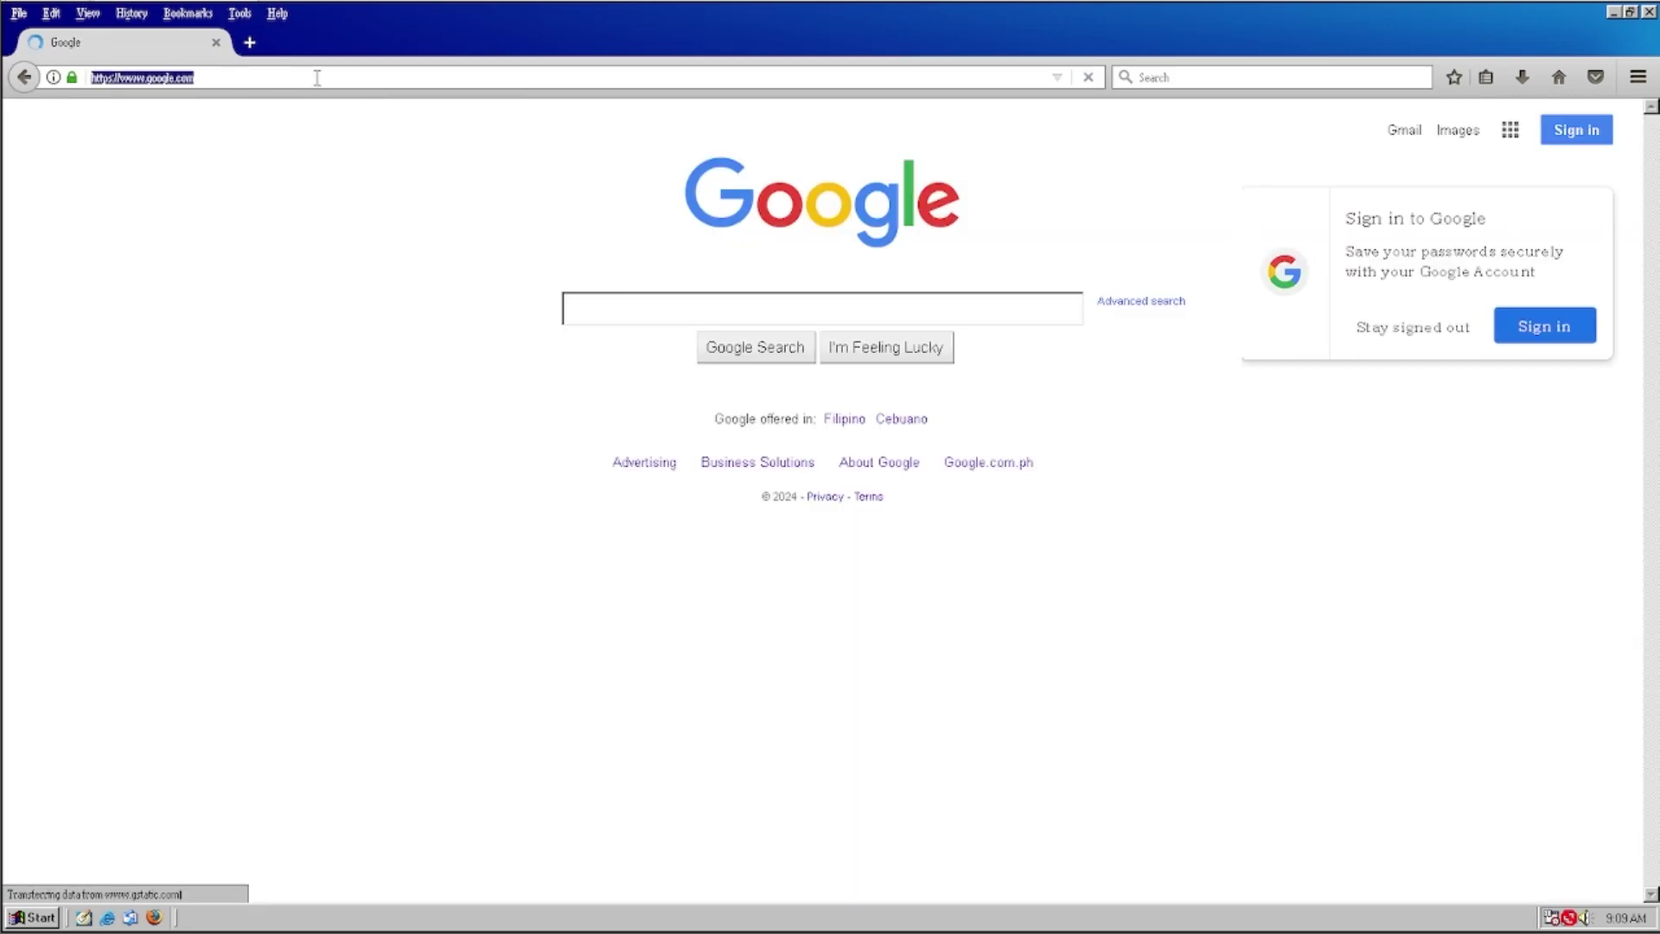
type("youtube.com/seanmathai")
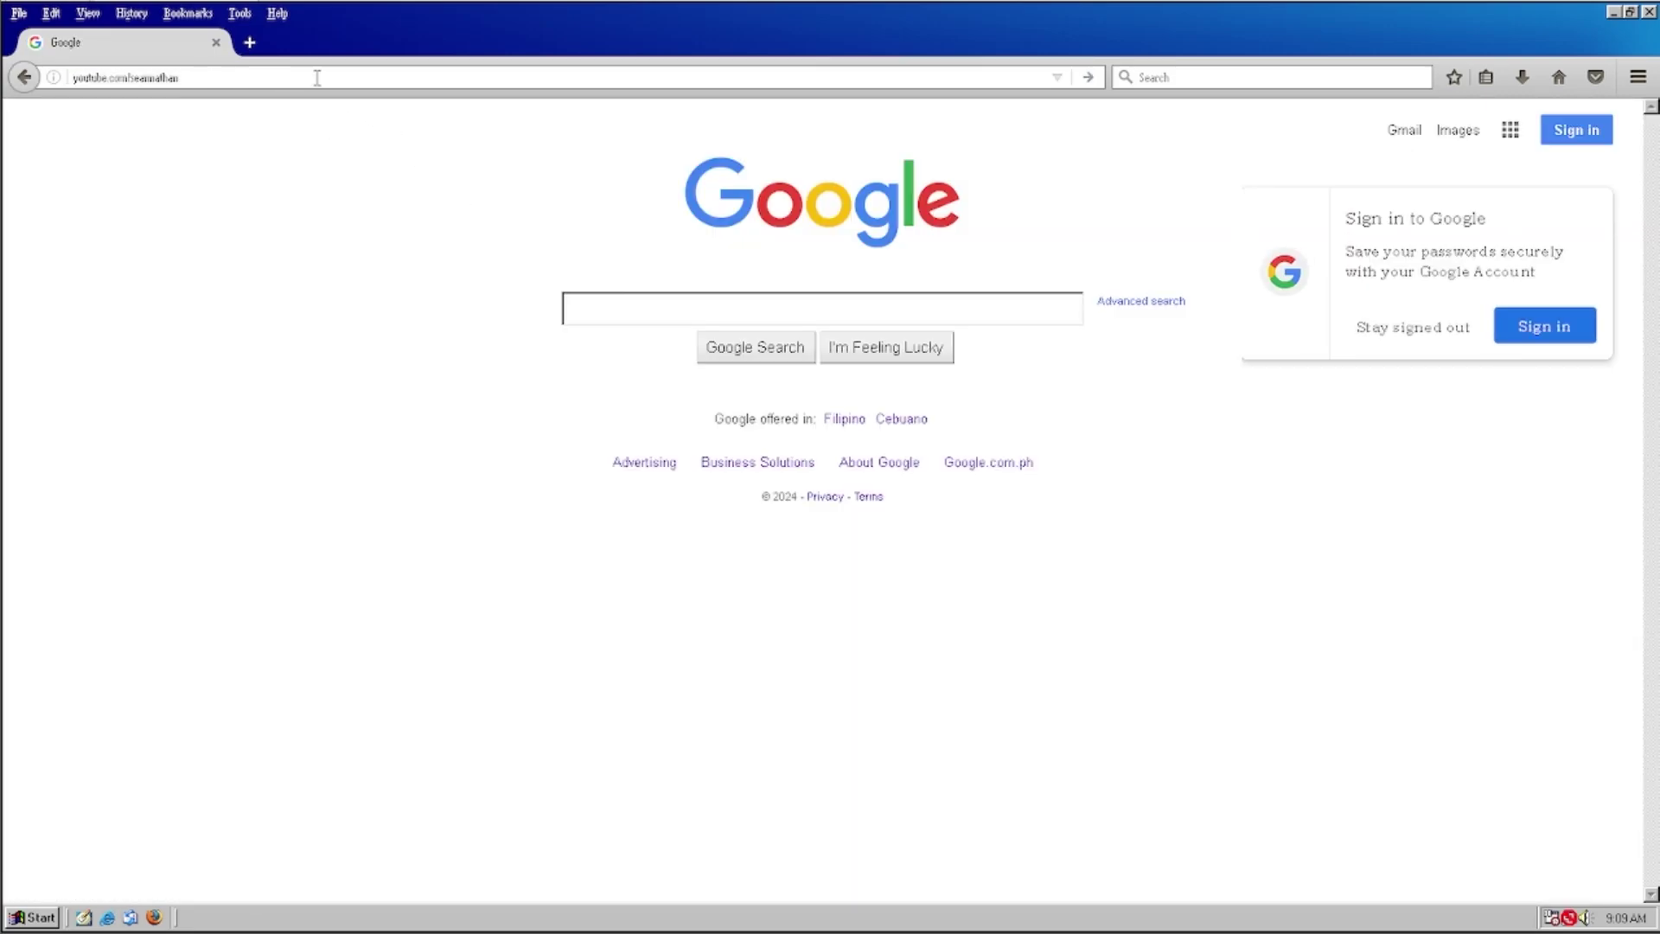
key("Home")
type("www.")
type("http:/")
type("/")
Search Google for the musical artist's name using the page's search box
left_click(456, 499)
type("Seann")
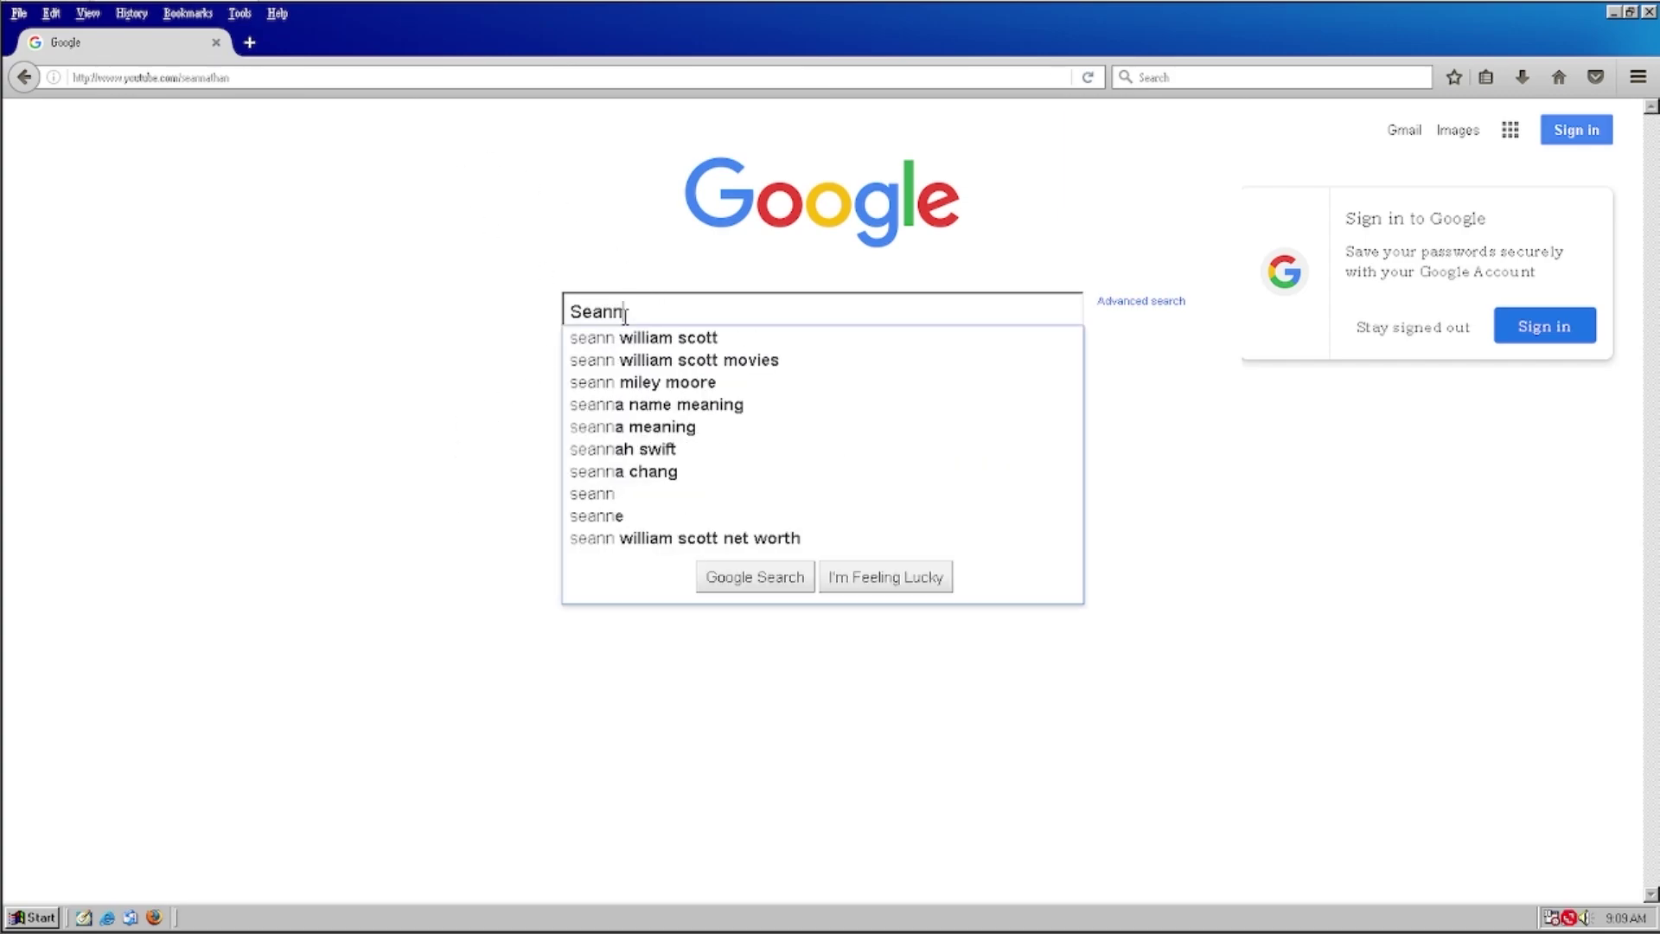
key("BackSpace")
type("Nathan")
key("Return")
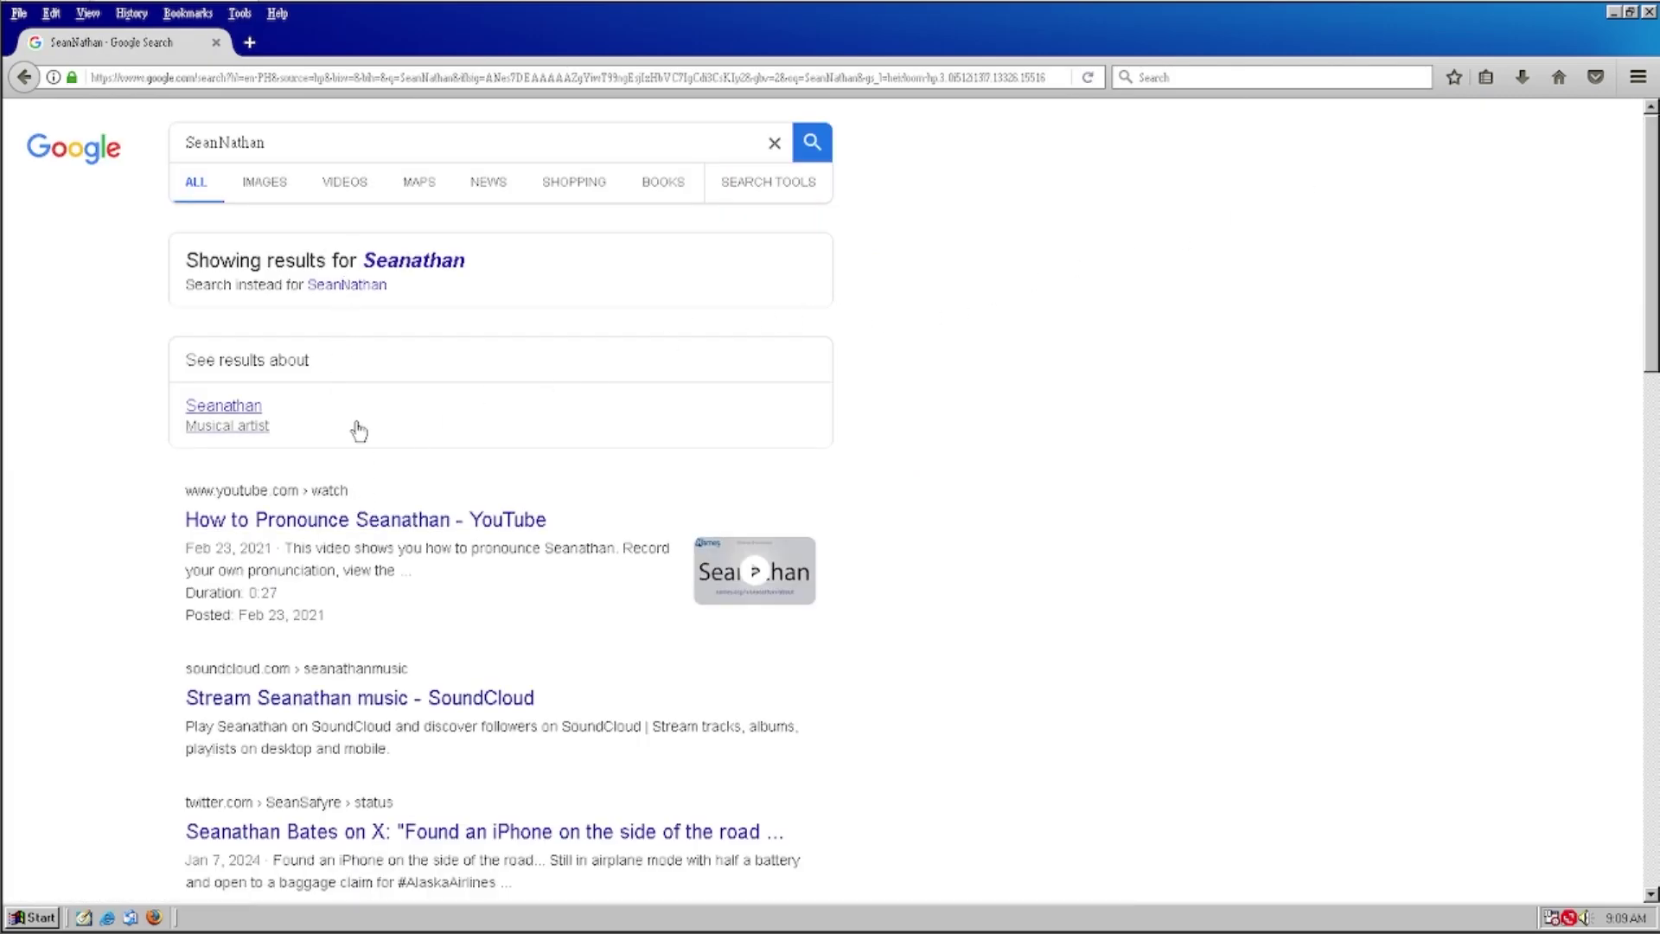
Switch to Videos results and rerun the search with the artist's name respelled
scroll(582, 588, "down", 6)
scroll(582, 586, "up", 6)
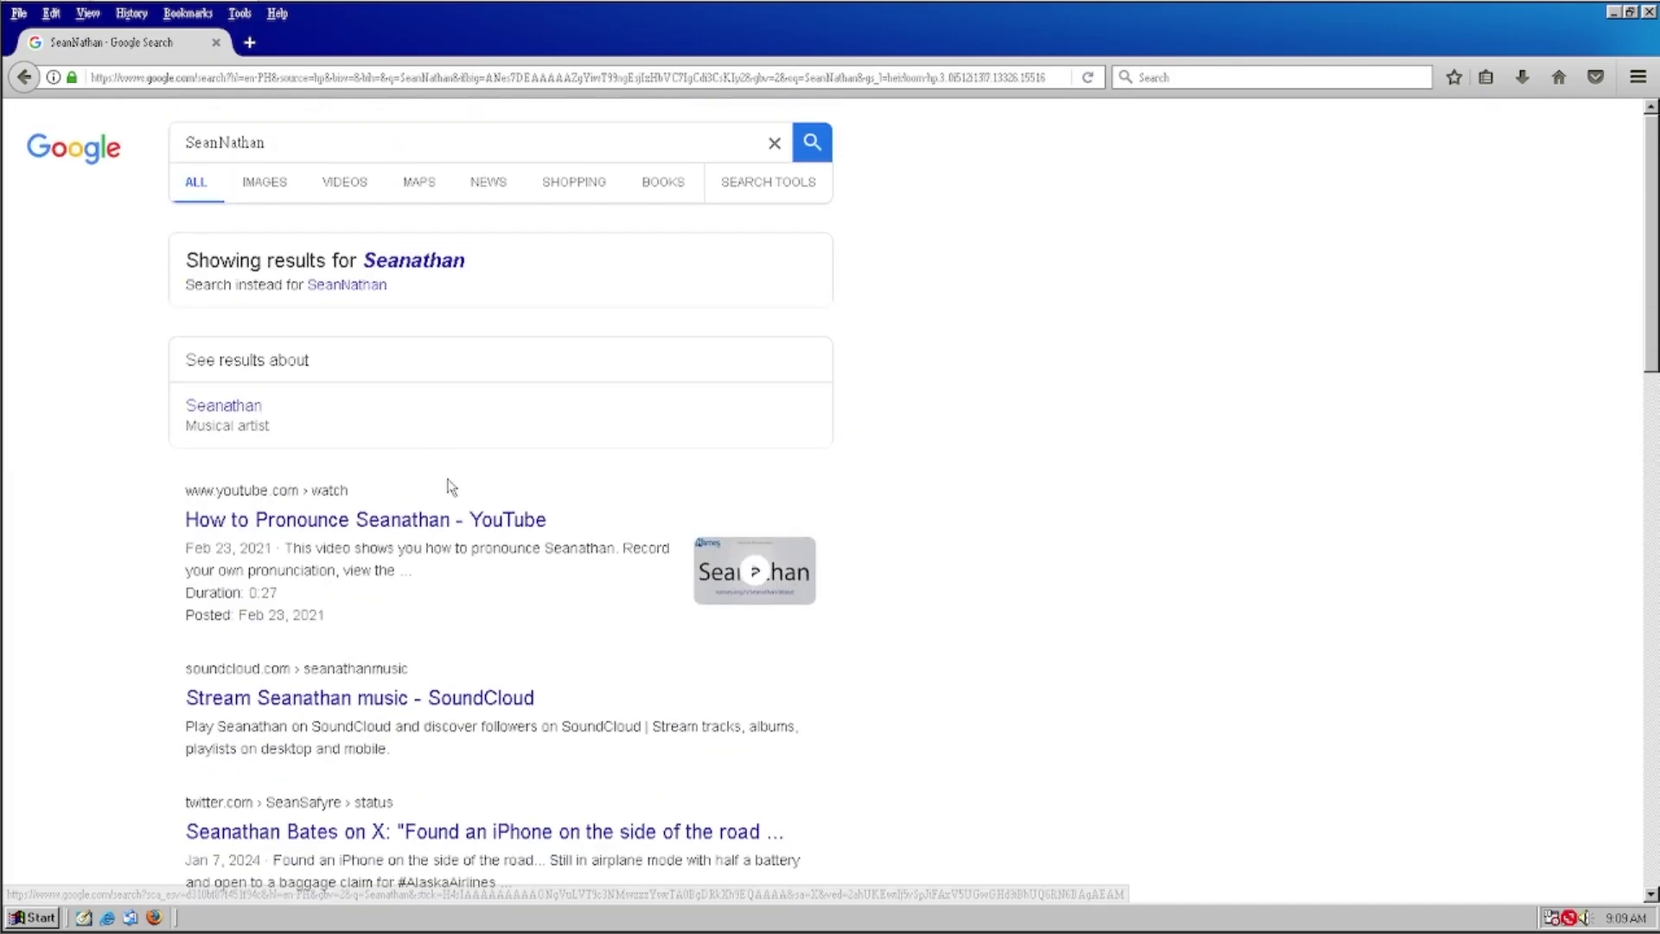
scroll(451, 487, "down", 7)
scroll(487, 529, "up", 7)
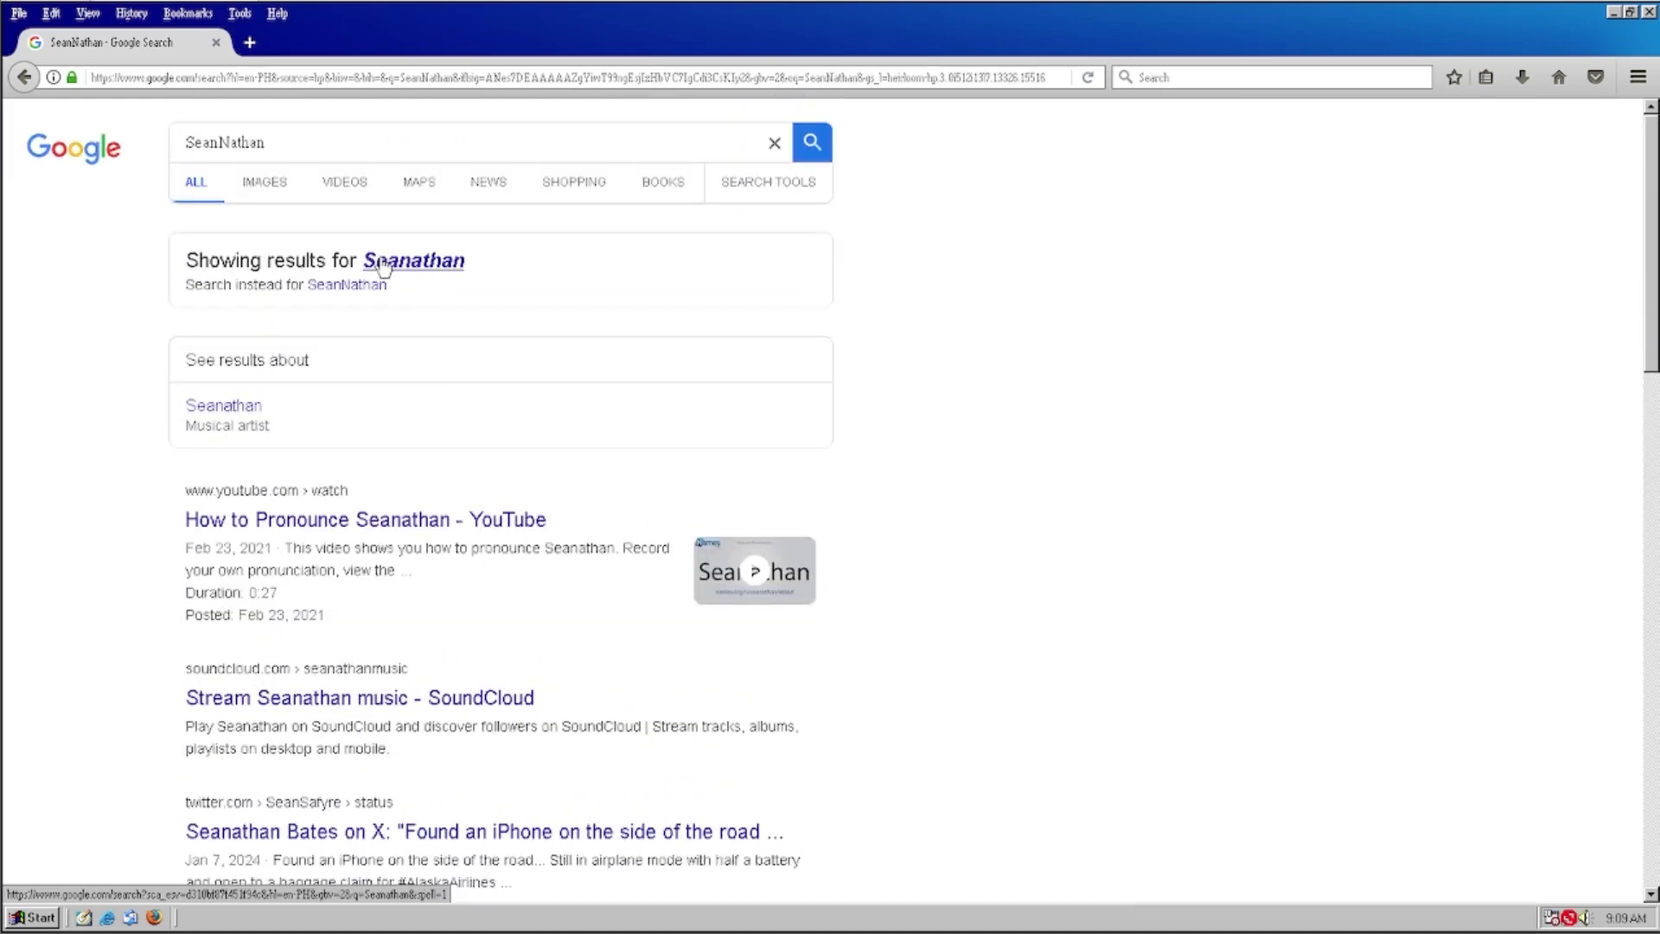
left_click(352, 182)
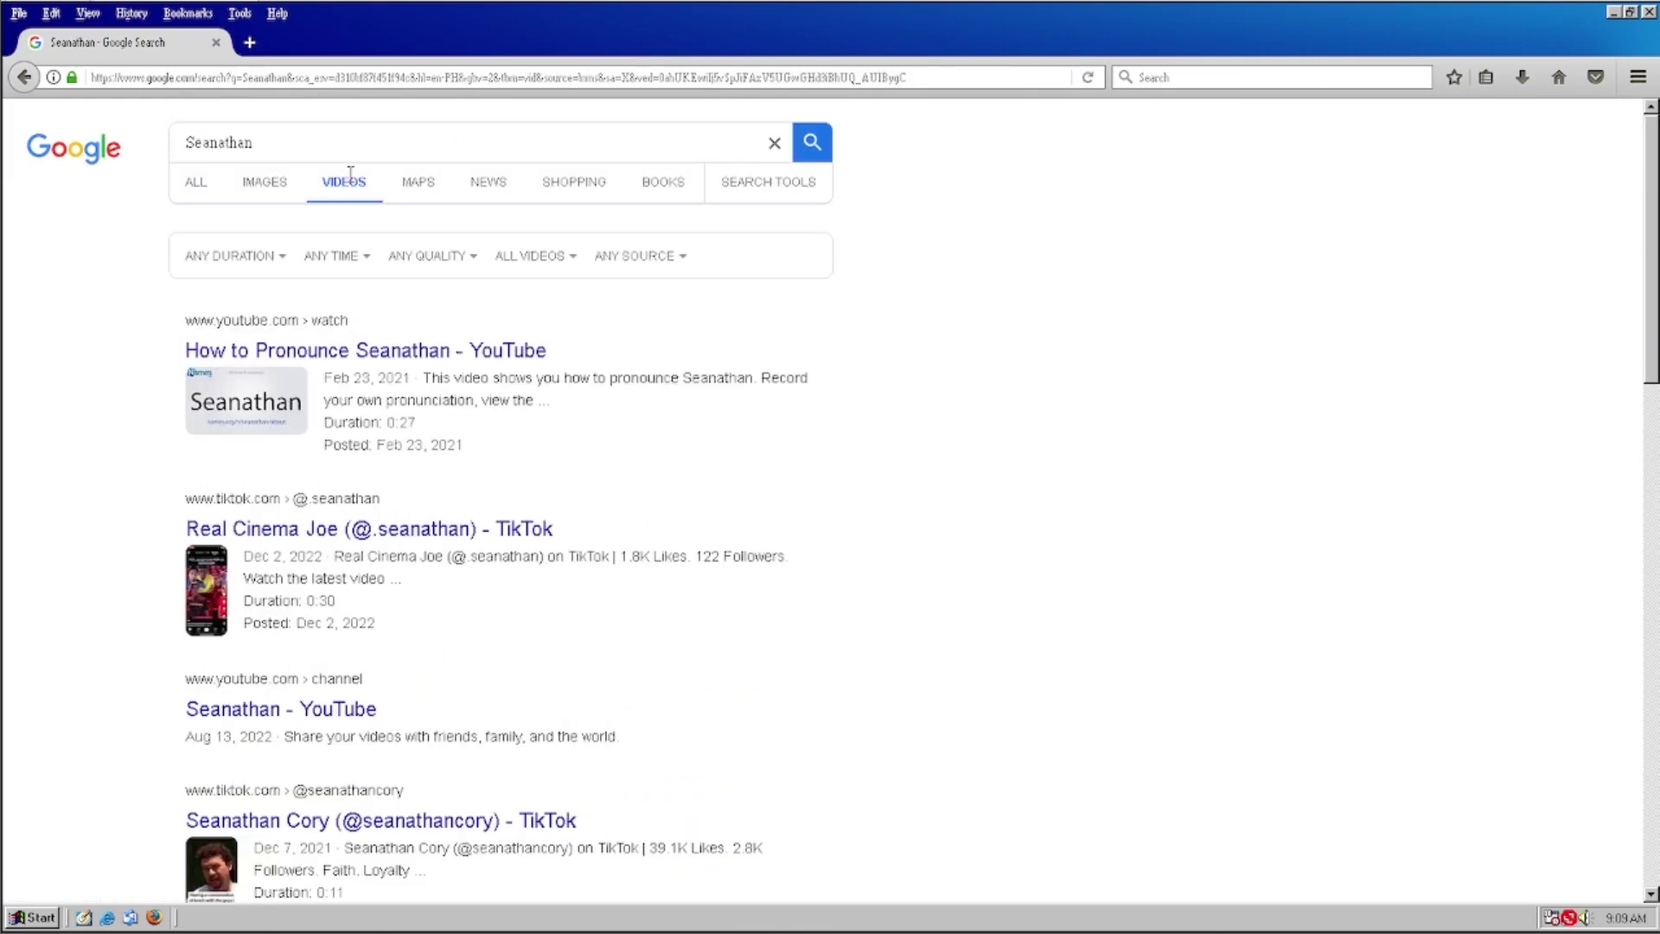
left_click_drag(346, 127, 58, 137)
left_click(283, 145)
key("Left")
key("Left")
key("Left")
key("Left")
key("Left")
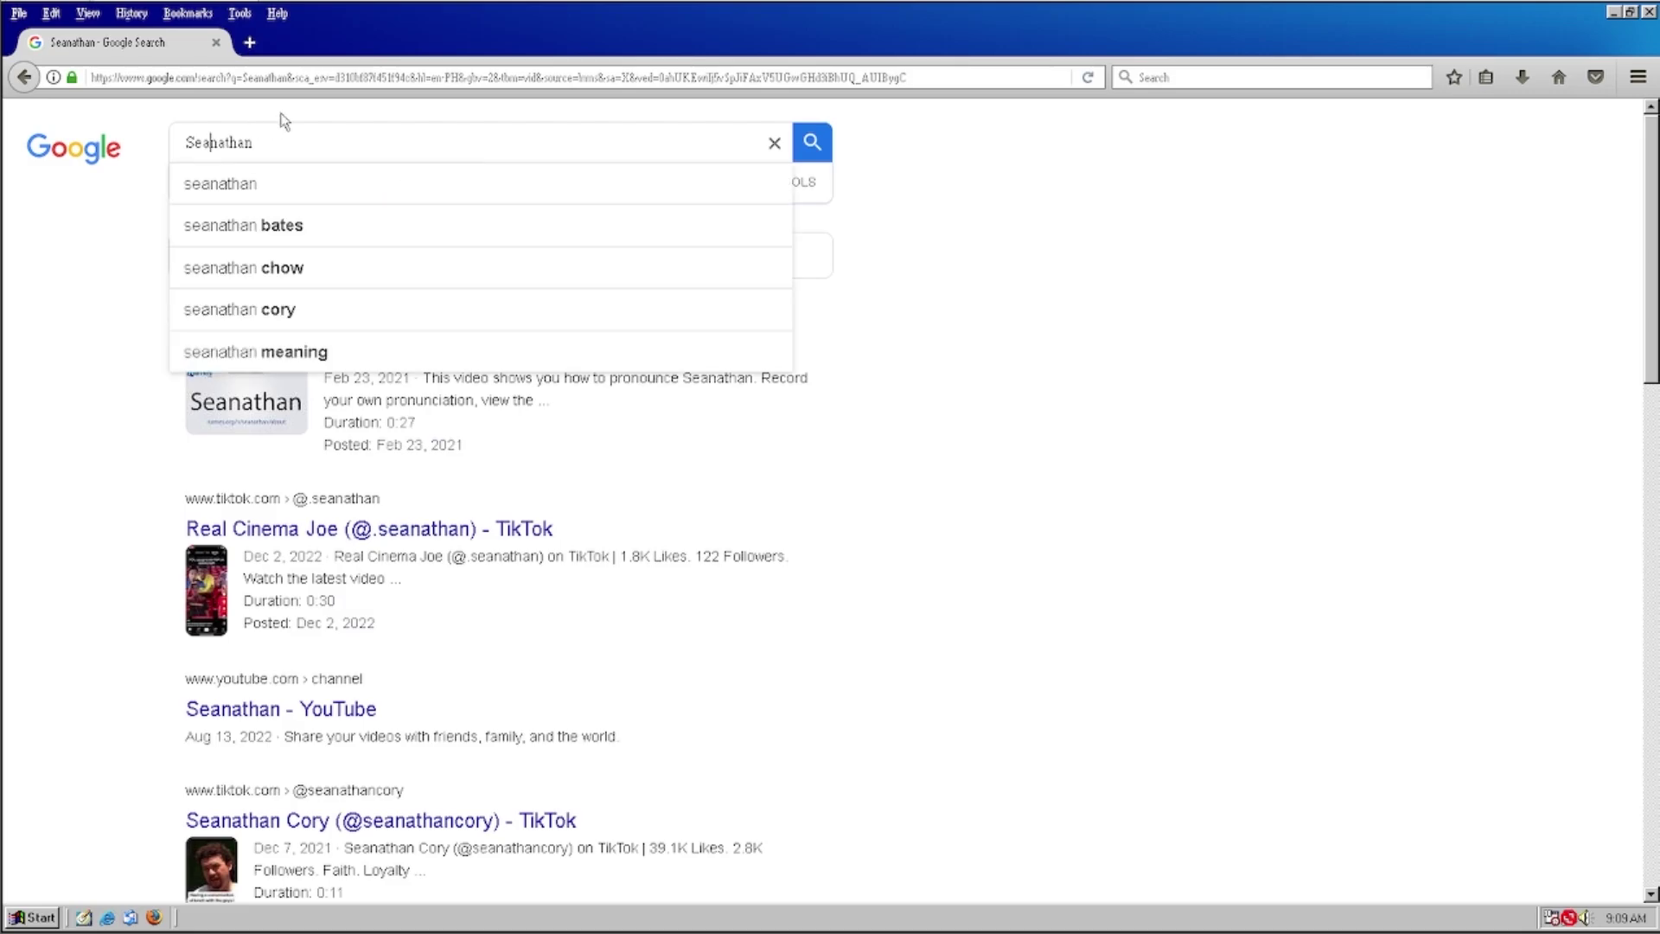
type("n")
key("Return")
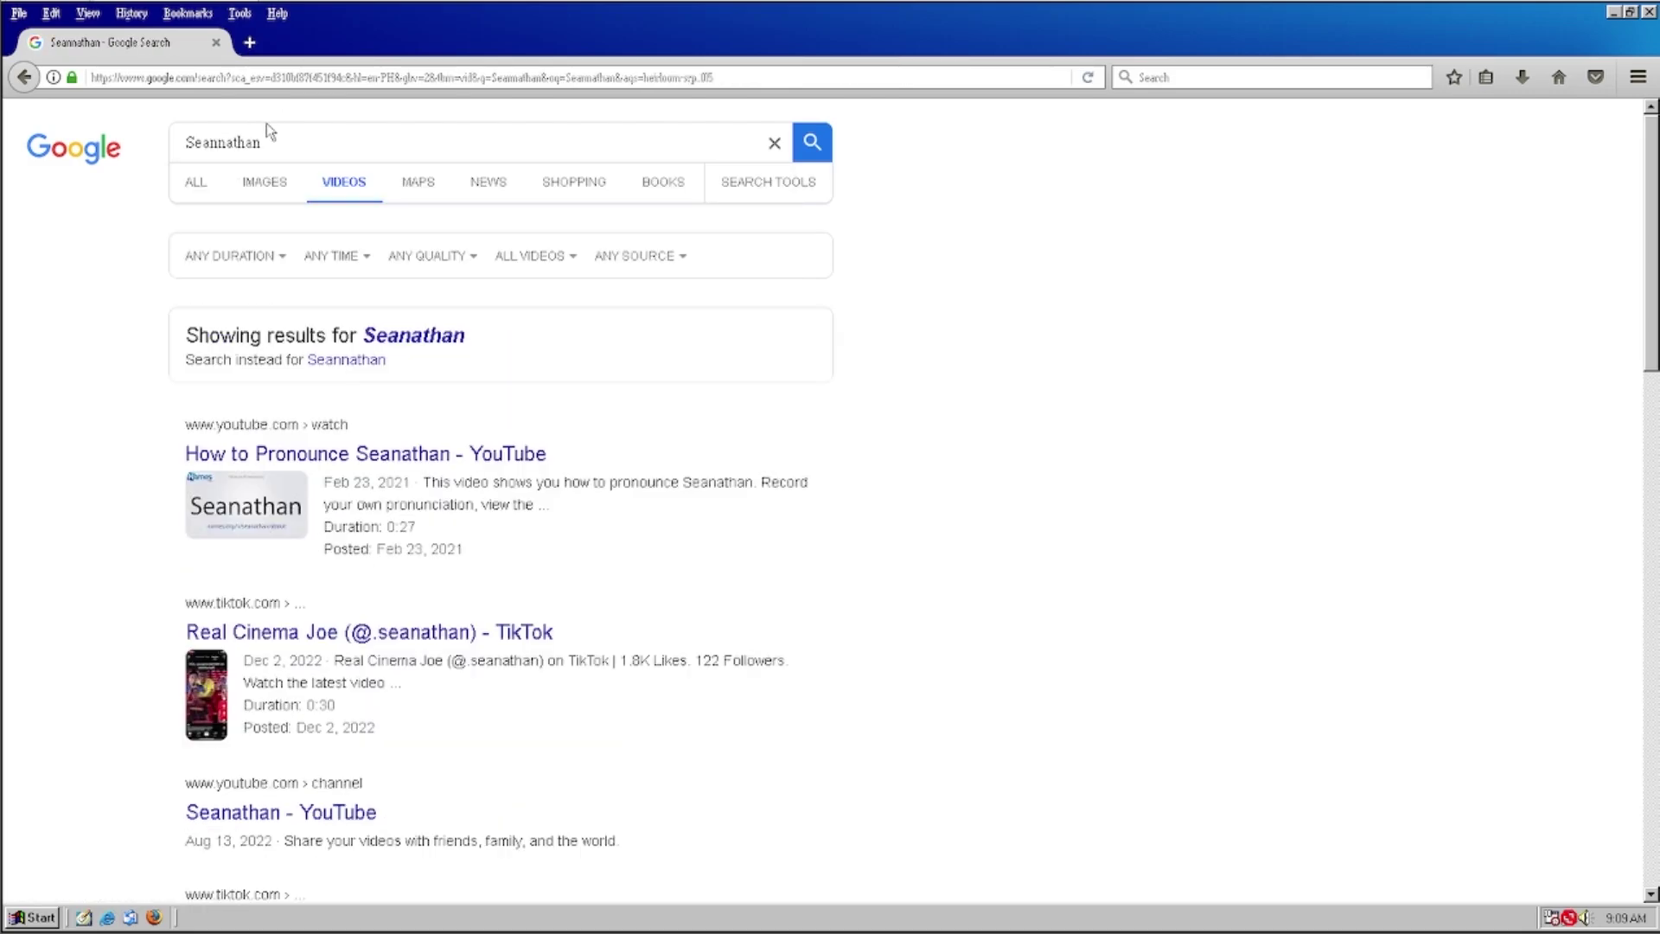
Return to All results, empty the search box, and start typing youtube as the address
left_click(190, 185)
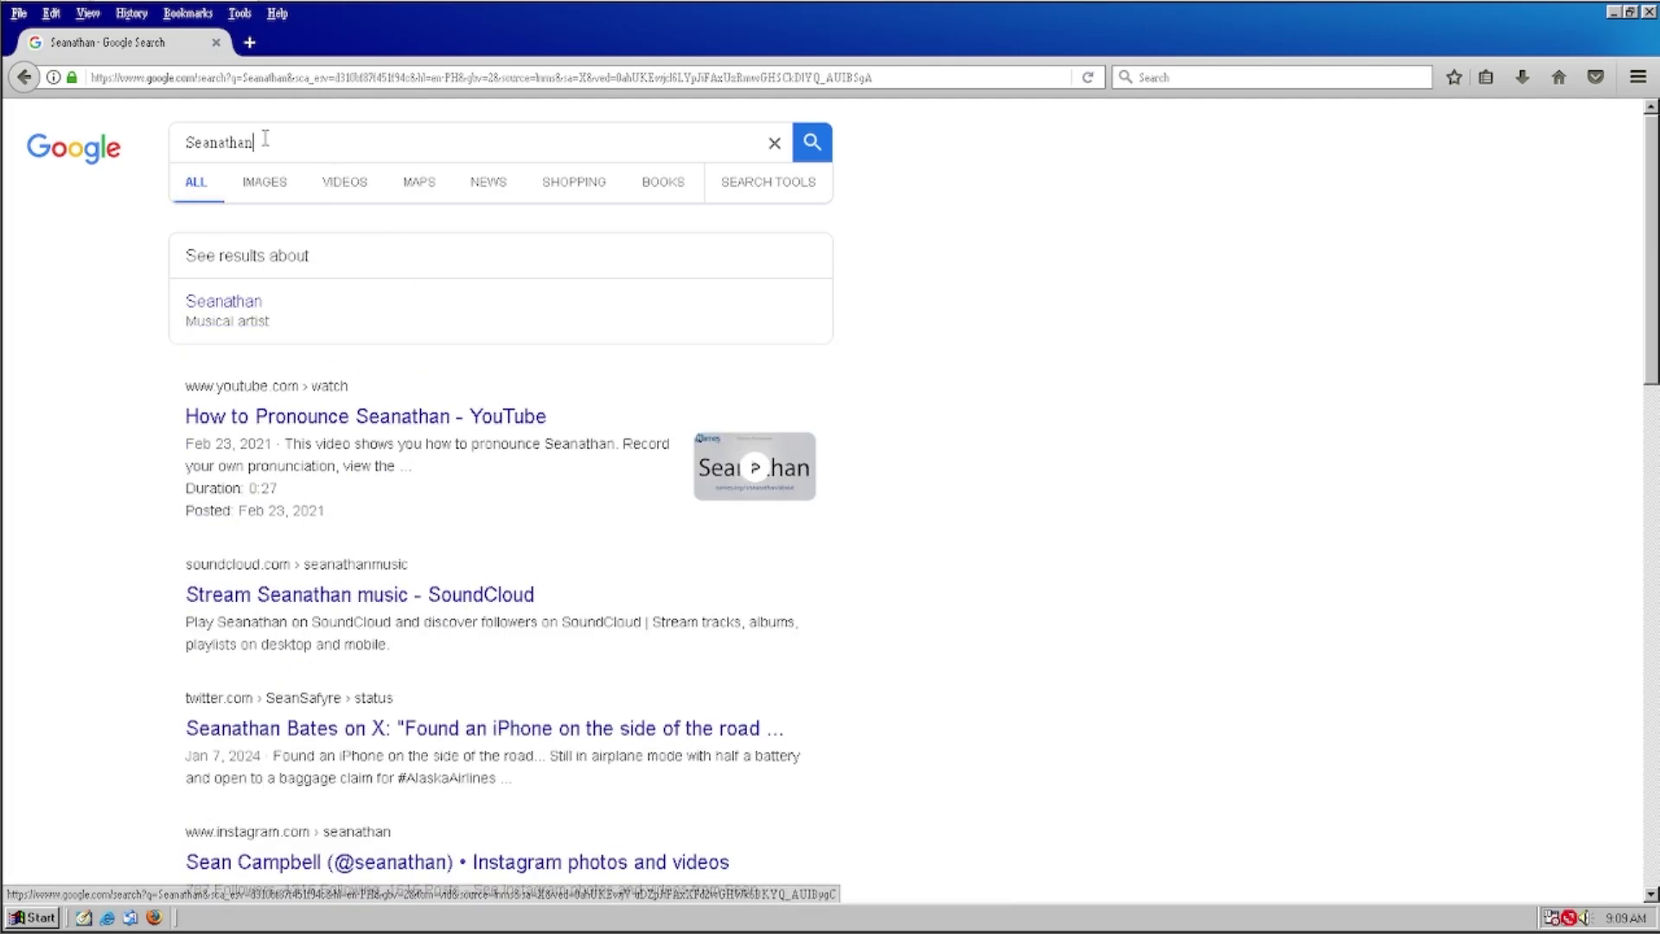
left_click_drag(260, 141, 49, 156)
key("BackSpace")
left_click(331, 76)
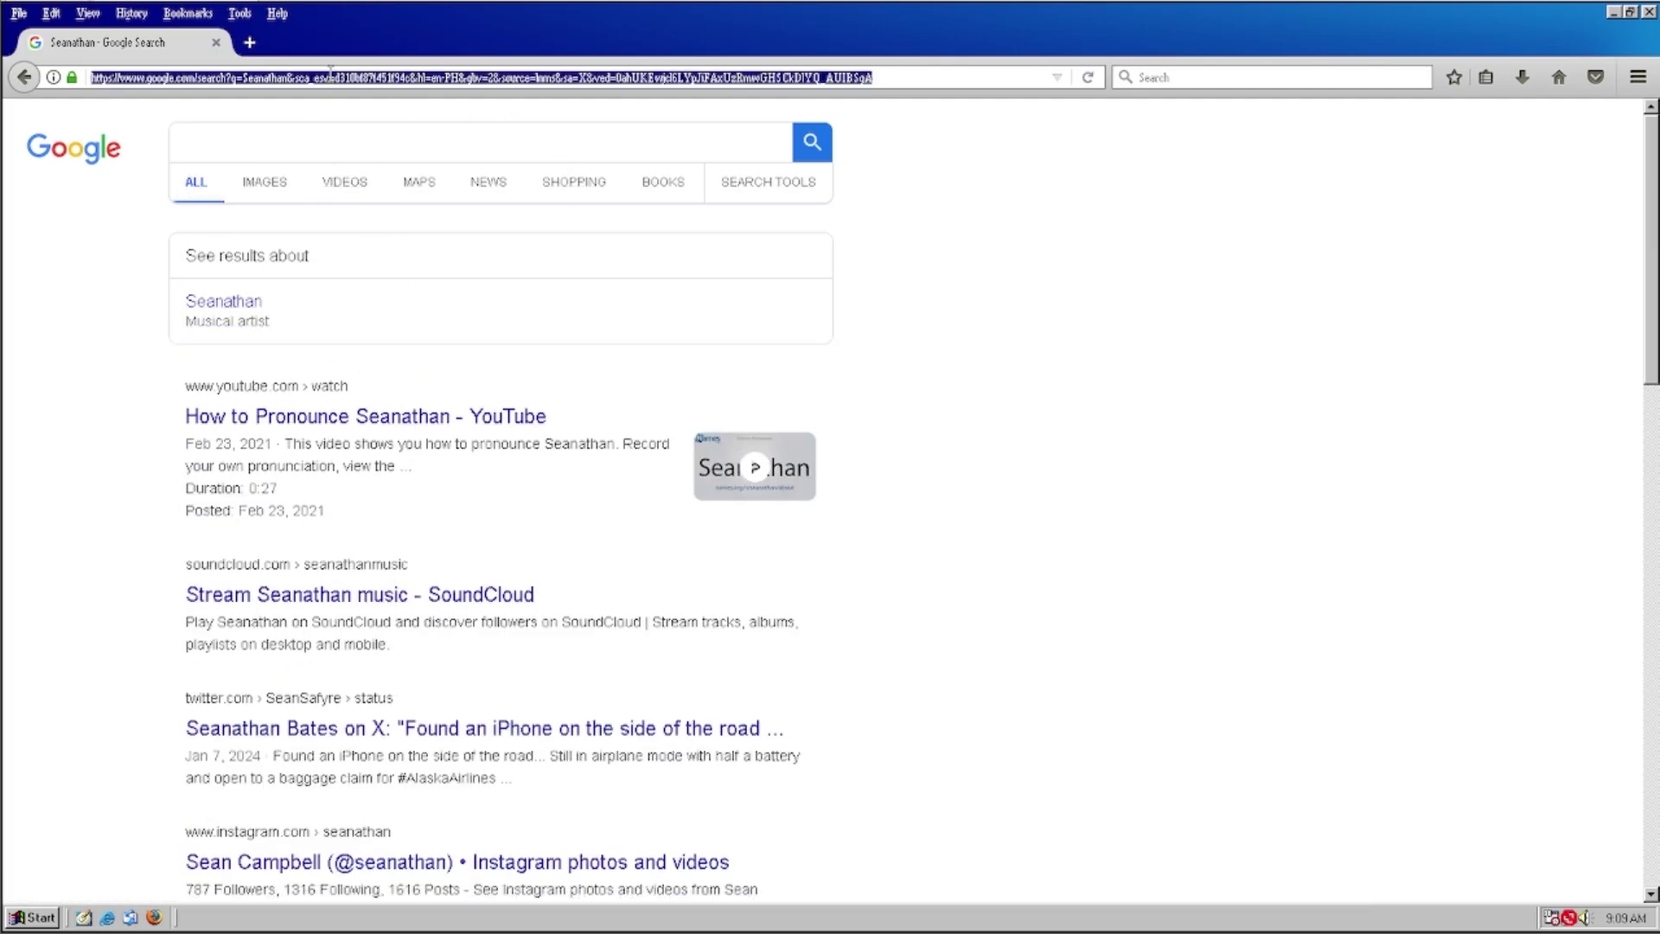
type("youtube")
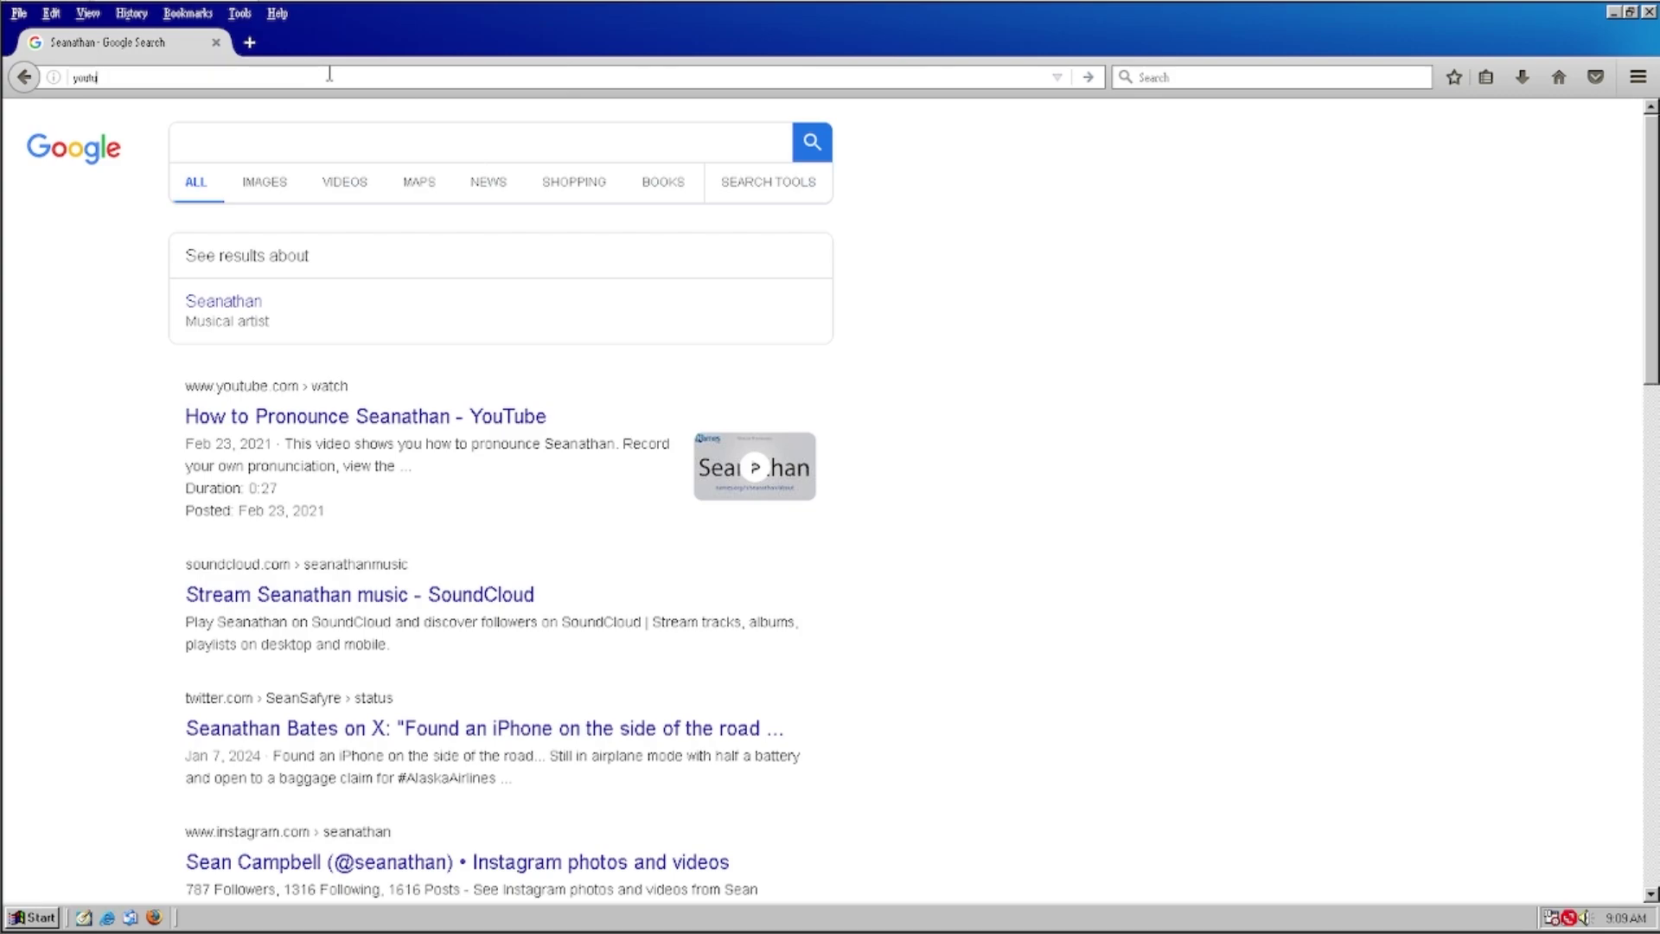
Search Google for youtube and open the YouTube: Home result
double_click(443, 71)
key("BackSpace")
key("Return")
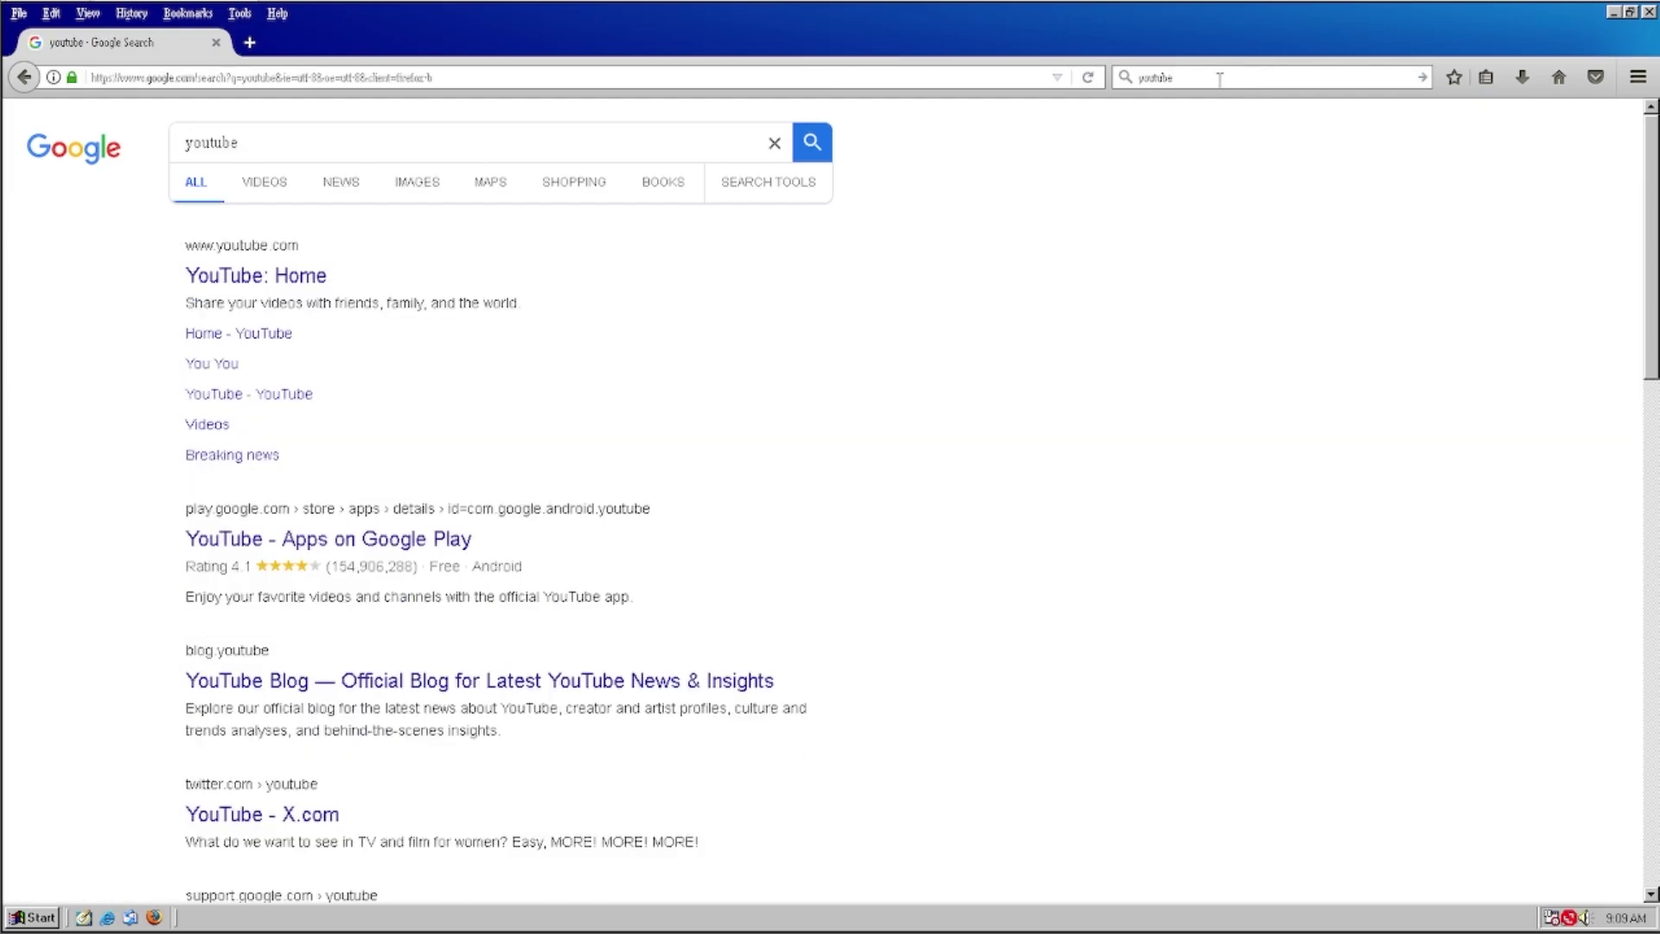
left_click(285, 271)
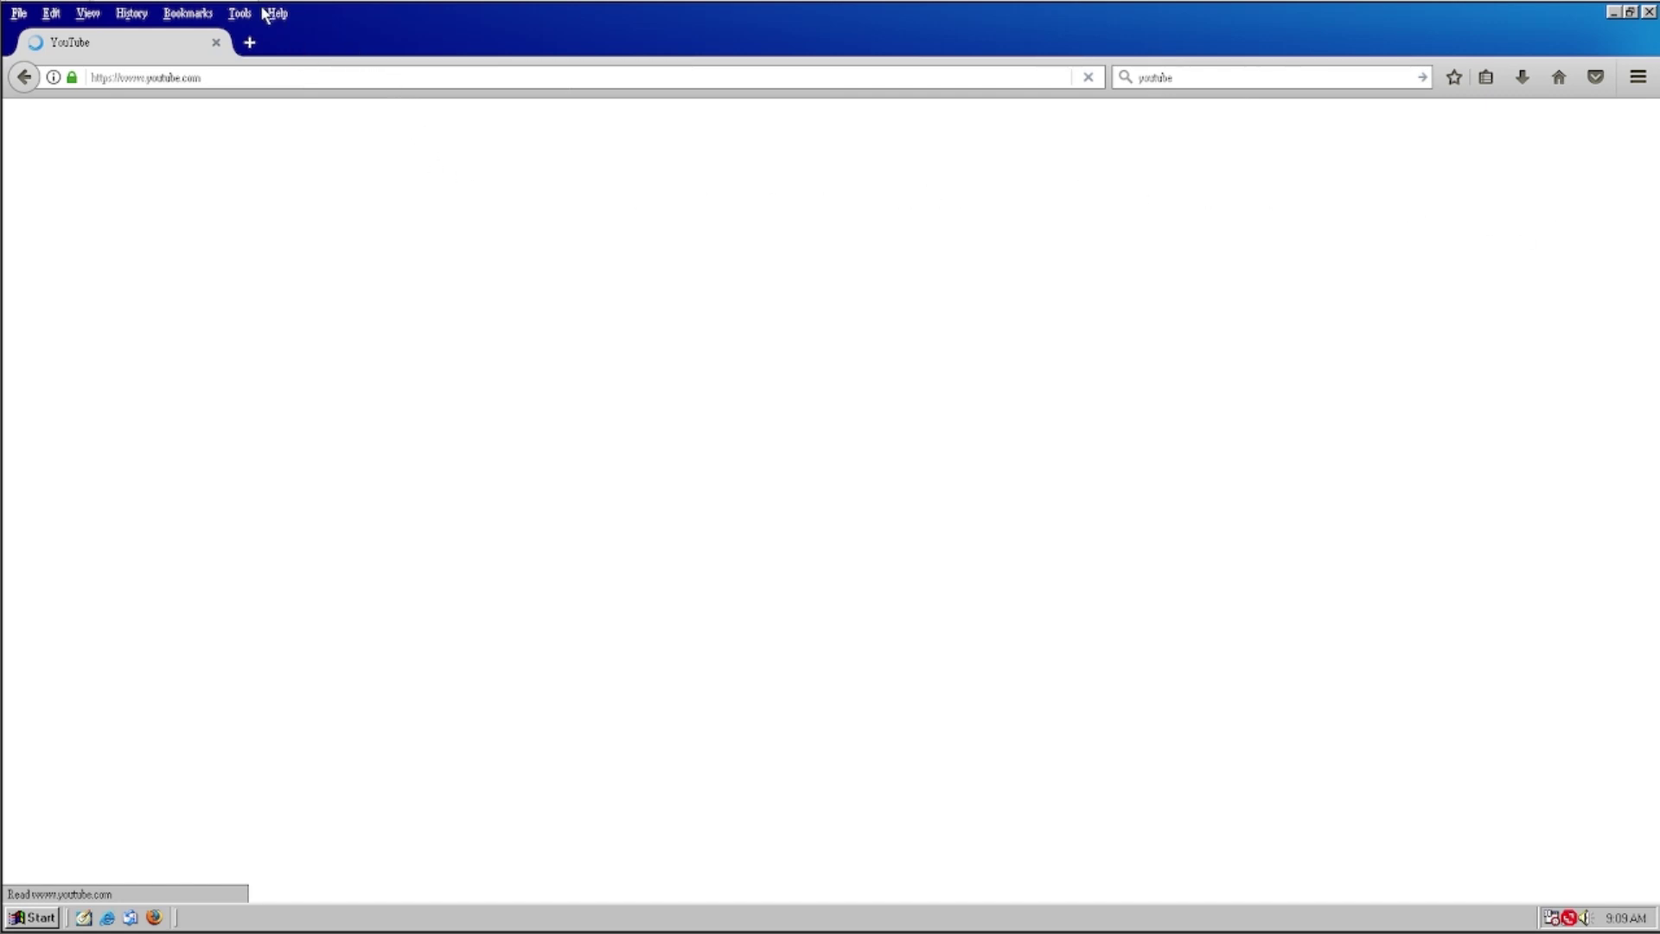
Dismiss the Start menu and browser menu while YouTube's home page loads
left_click(30, 918)
left_click(361, 673)
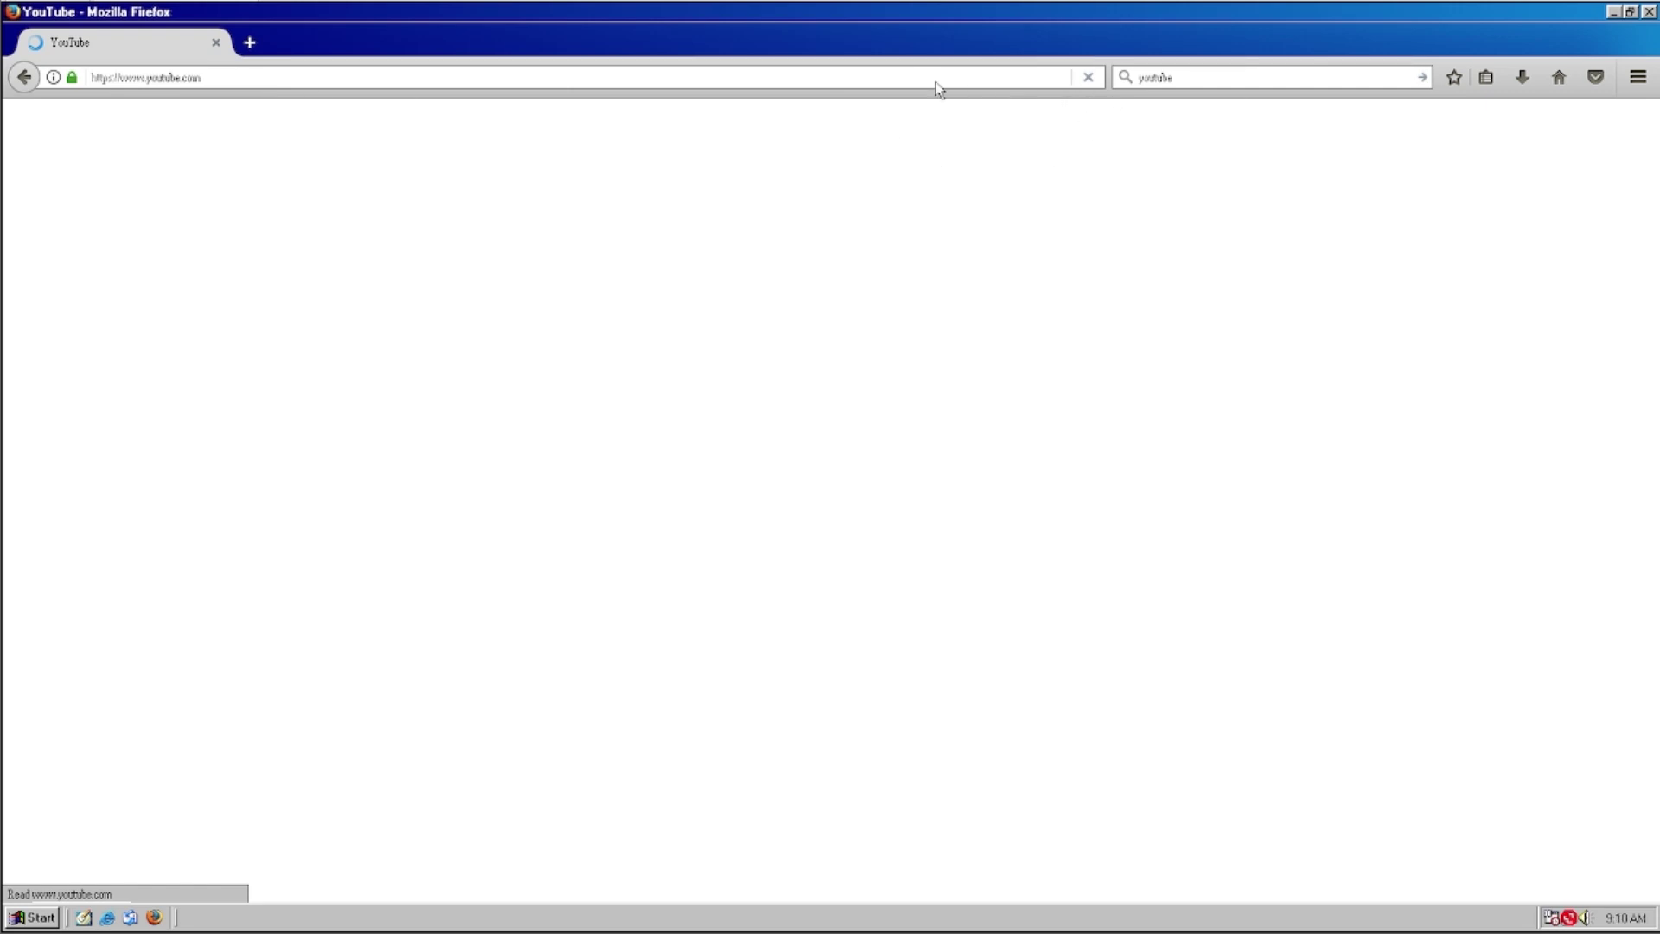
key("alt+h")
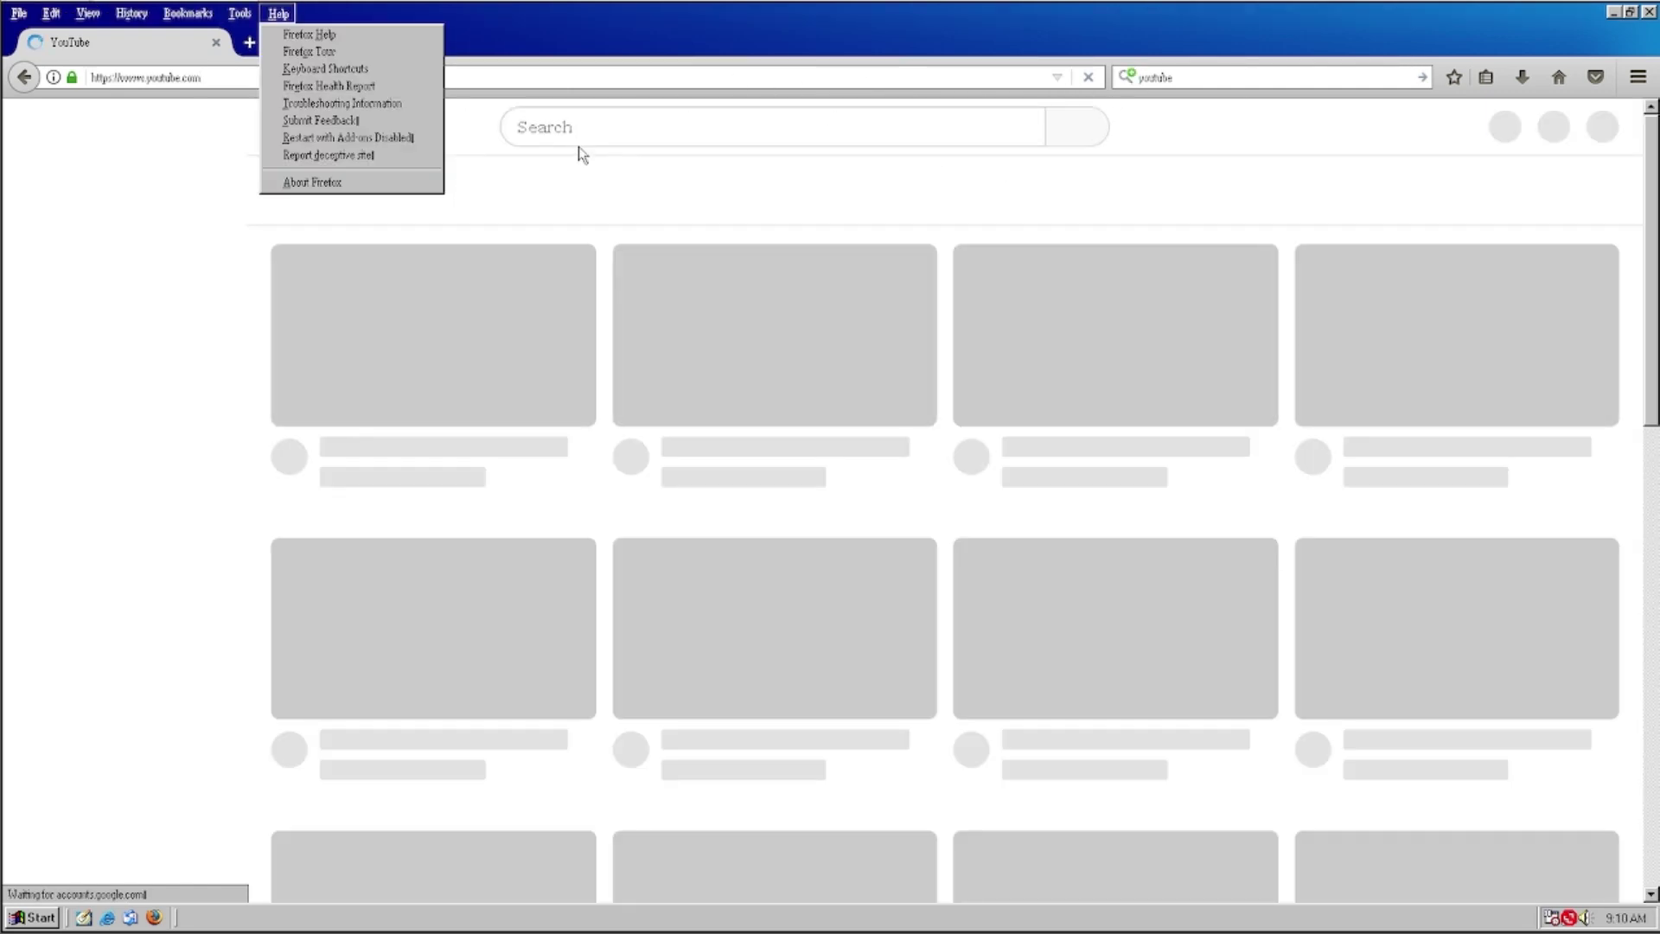
left_click(540, 33)
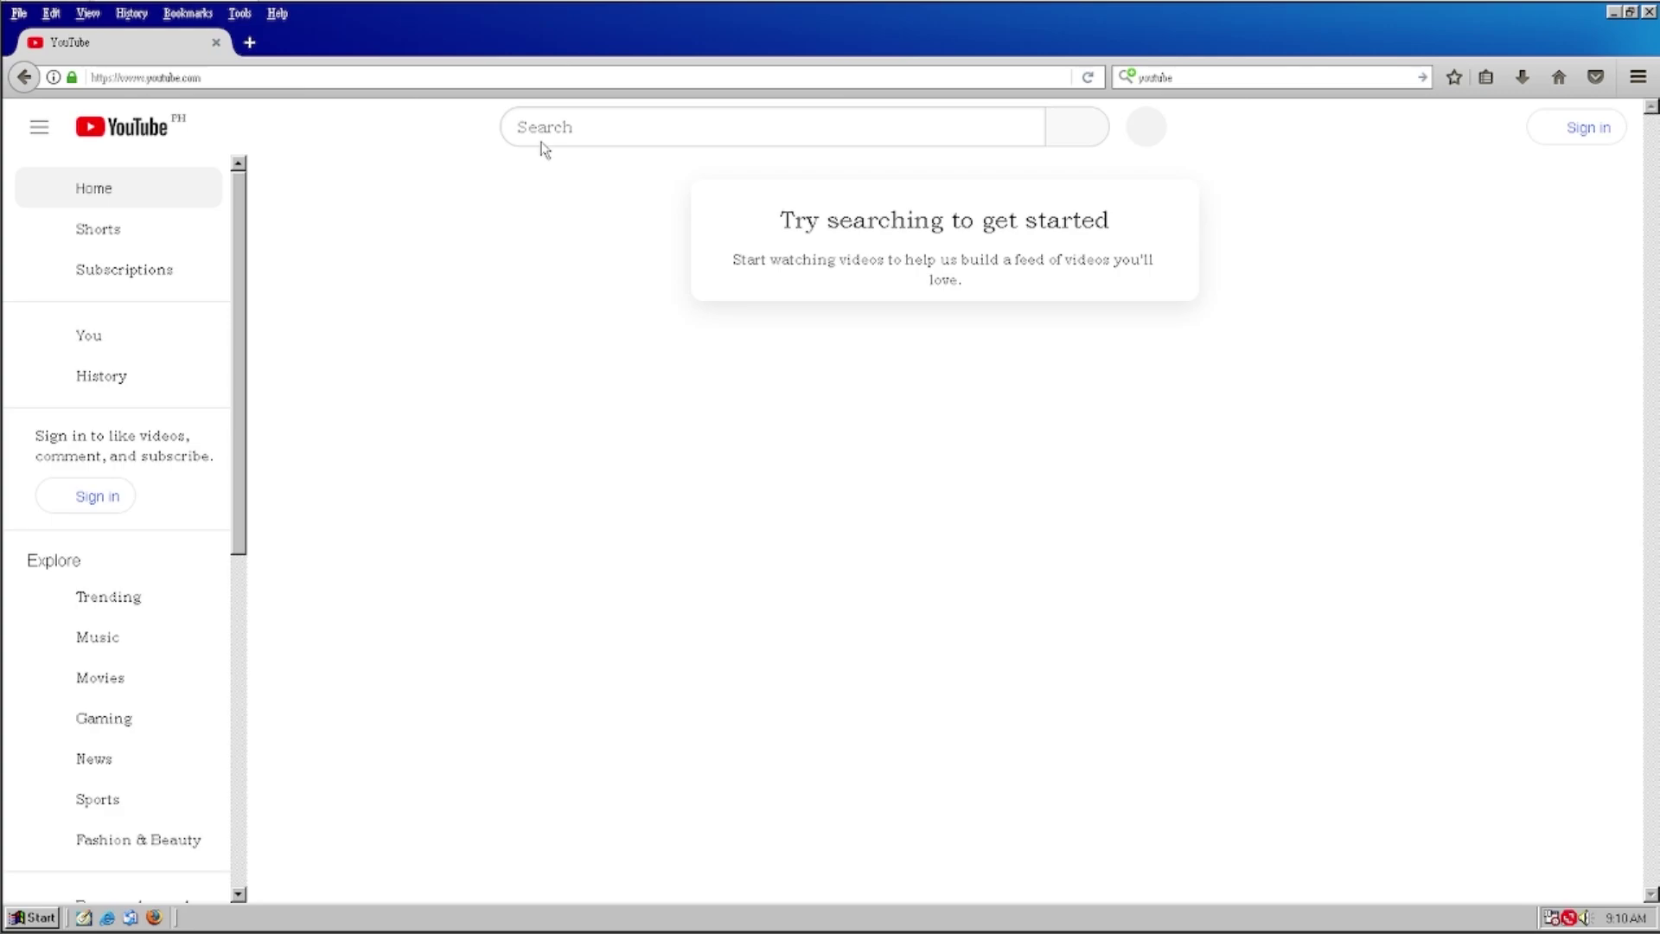
Search YouTube for the artist's name, correcting the mistyped letter first
left_click(571, 128)
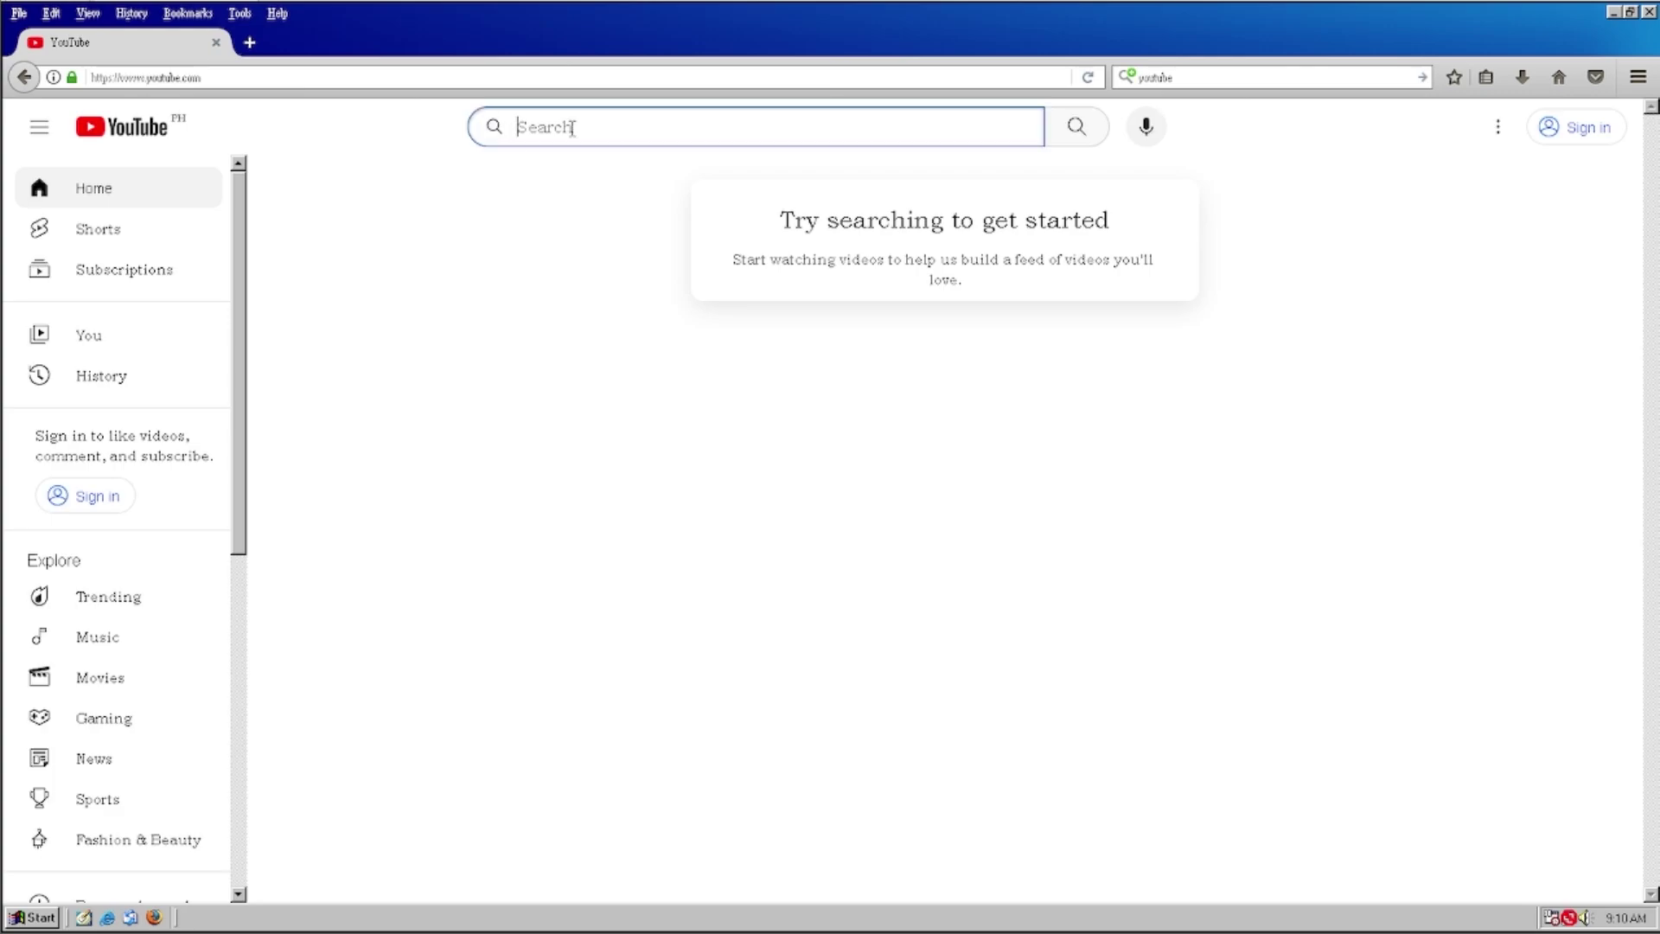
type("sen")
type("amn")
key("BackSpace")
type("n nathan")
key("Return")
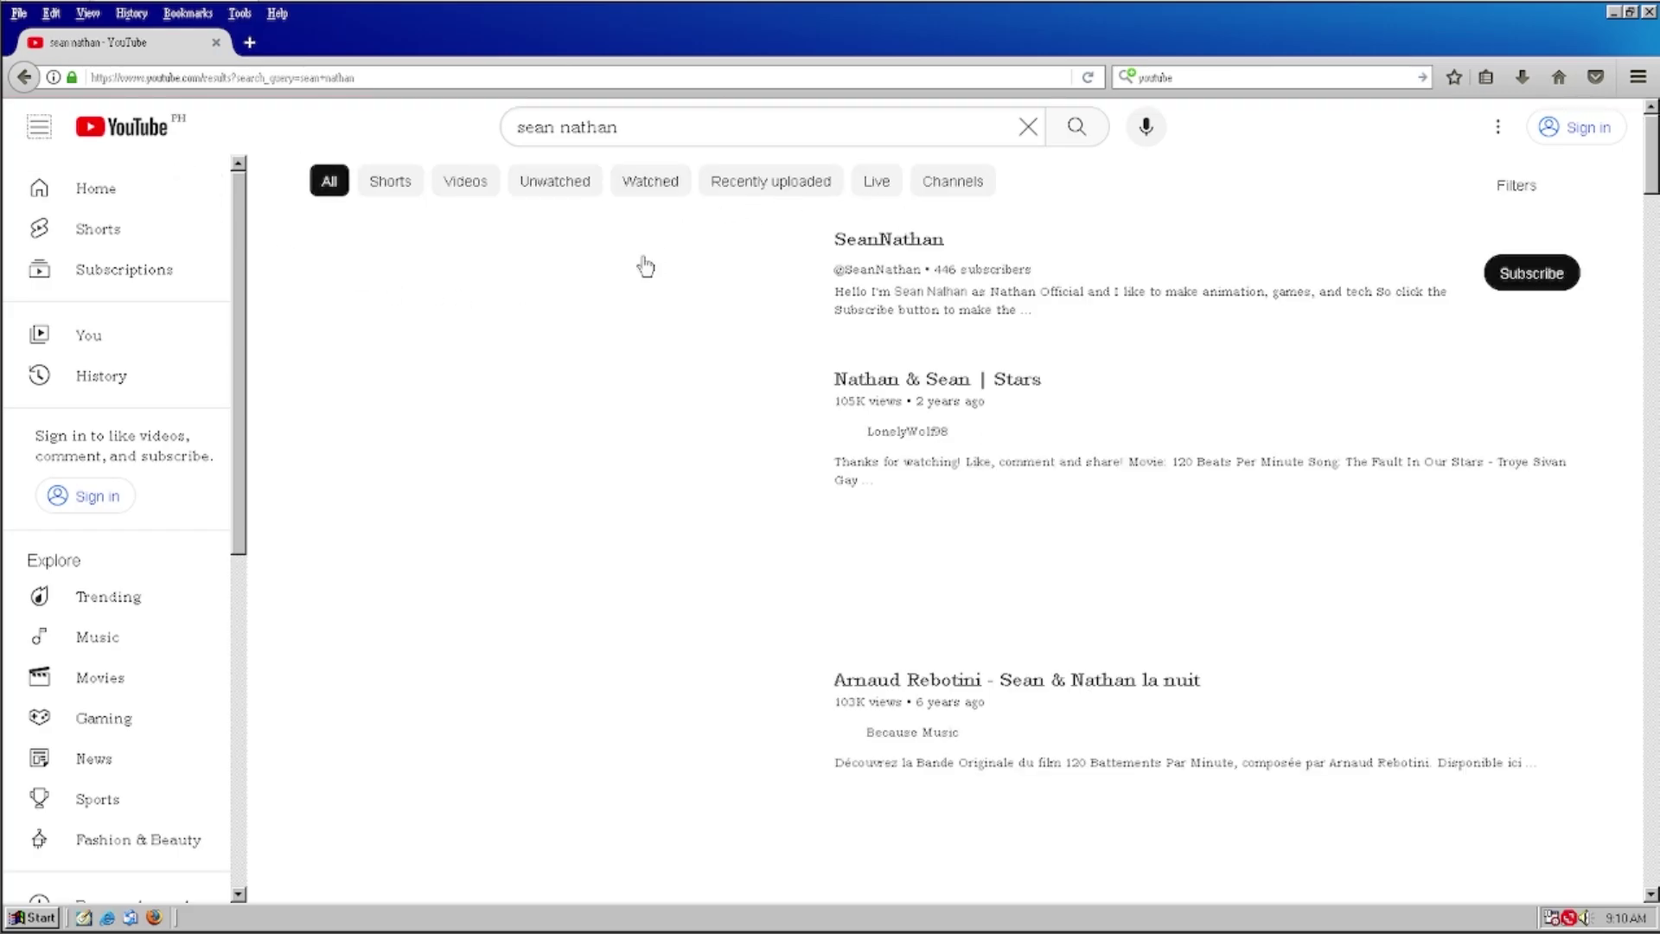
Open the artist's channel, play its featured Stickman Animation Season 2 video, then open Videos
left_click(655, 300)
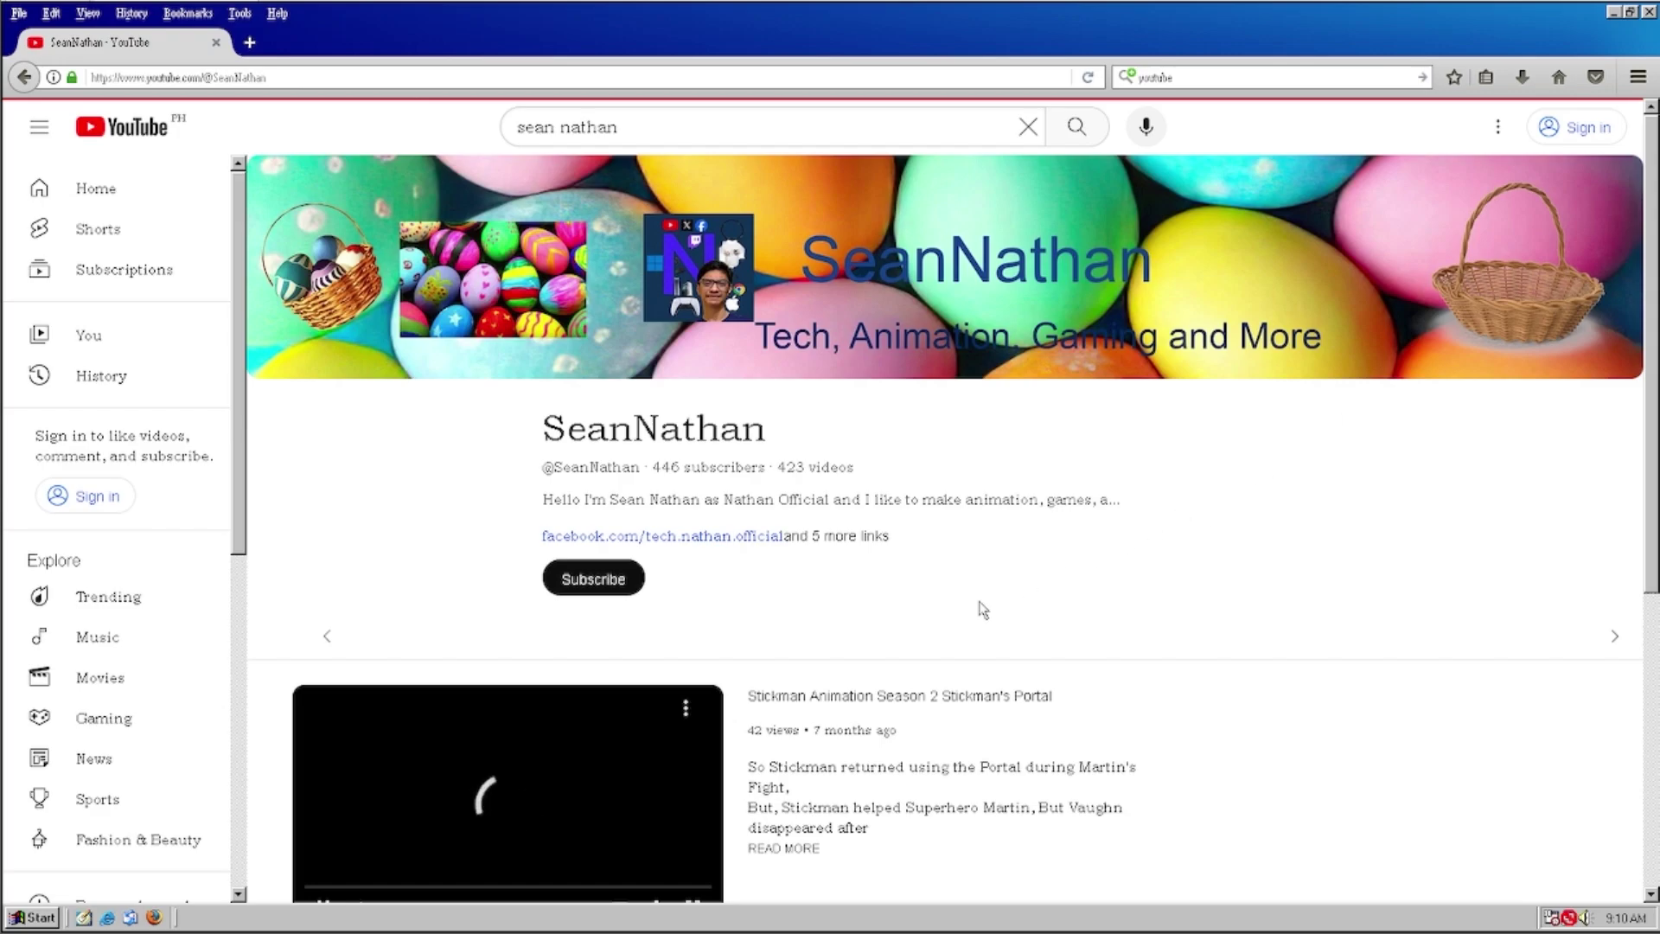
scroll(1047, 556, "down", 2)
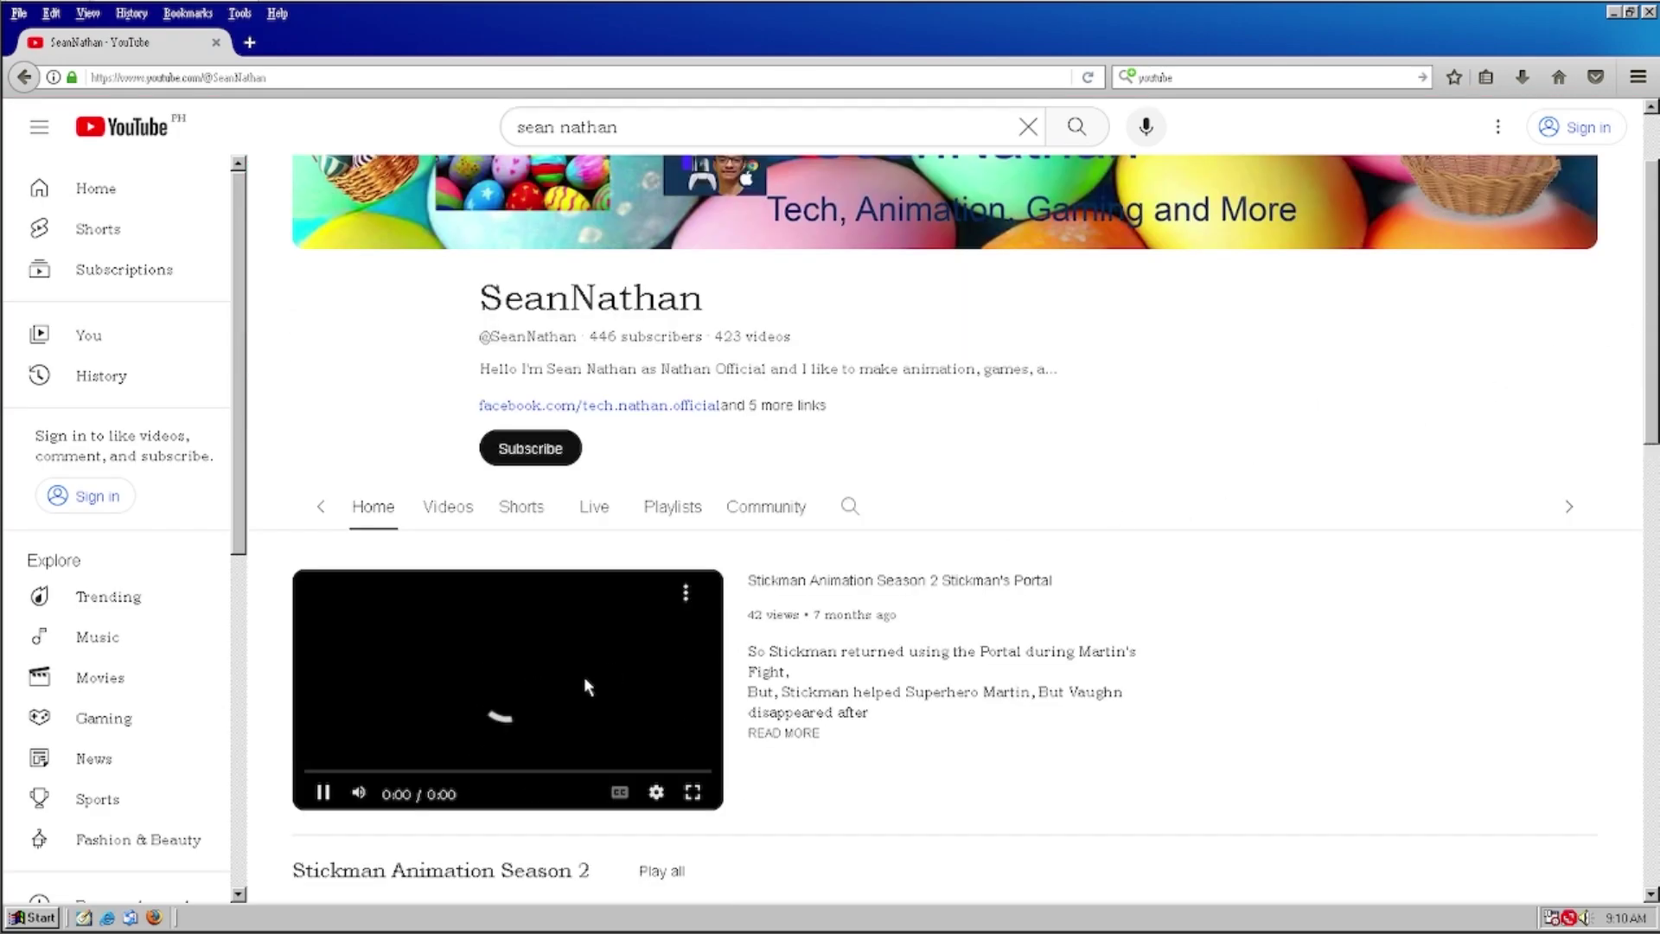
scroll(584, 676, "down", 2)
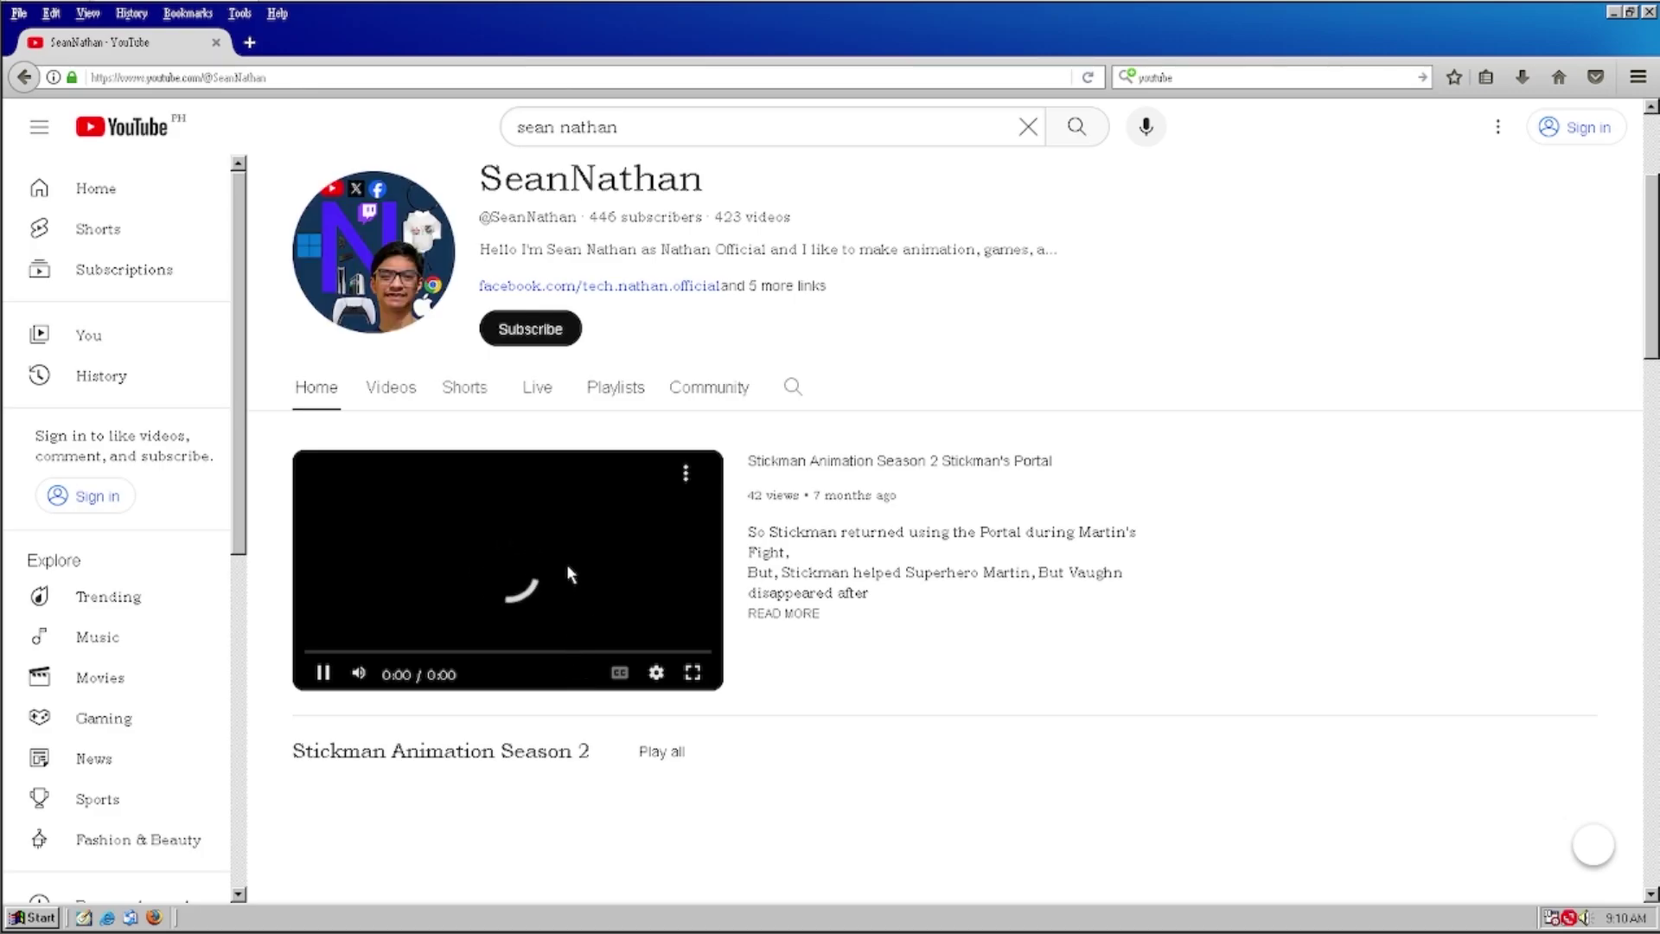
left_click(323, 672)
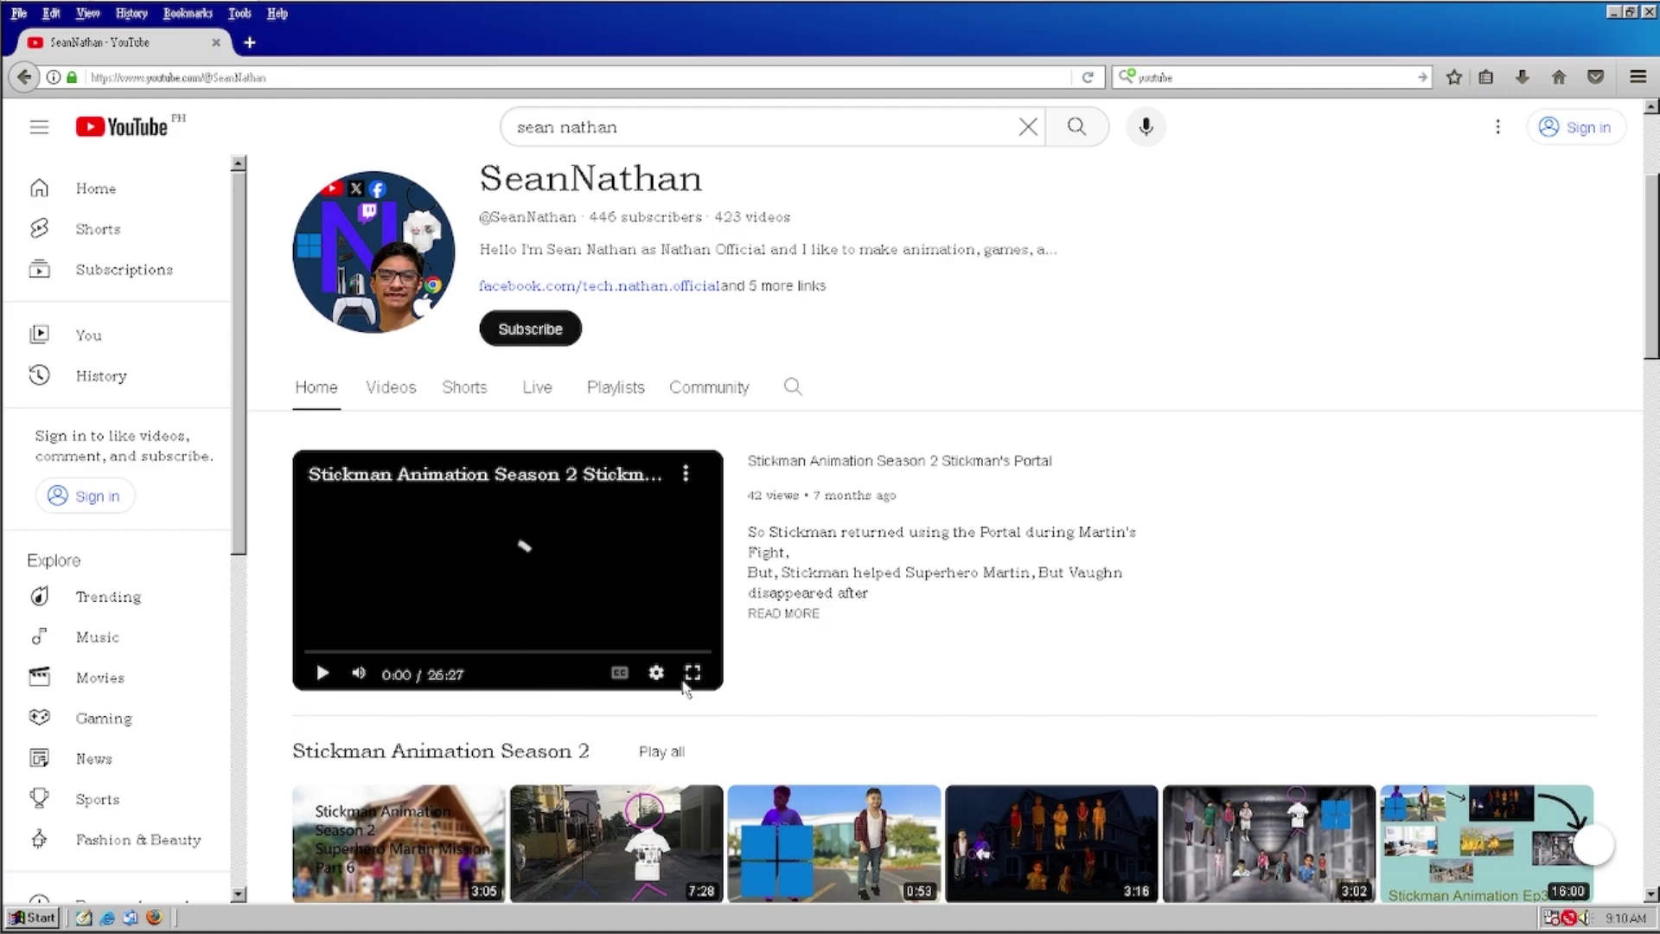
scroll(688, 692, "down", 2)
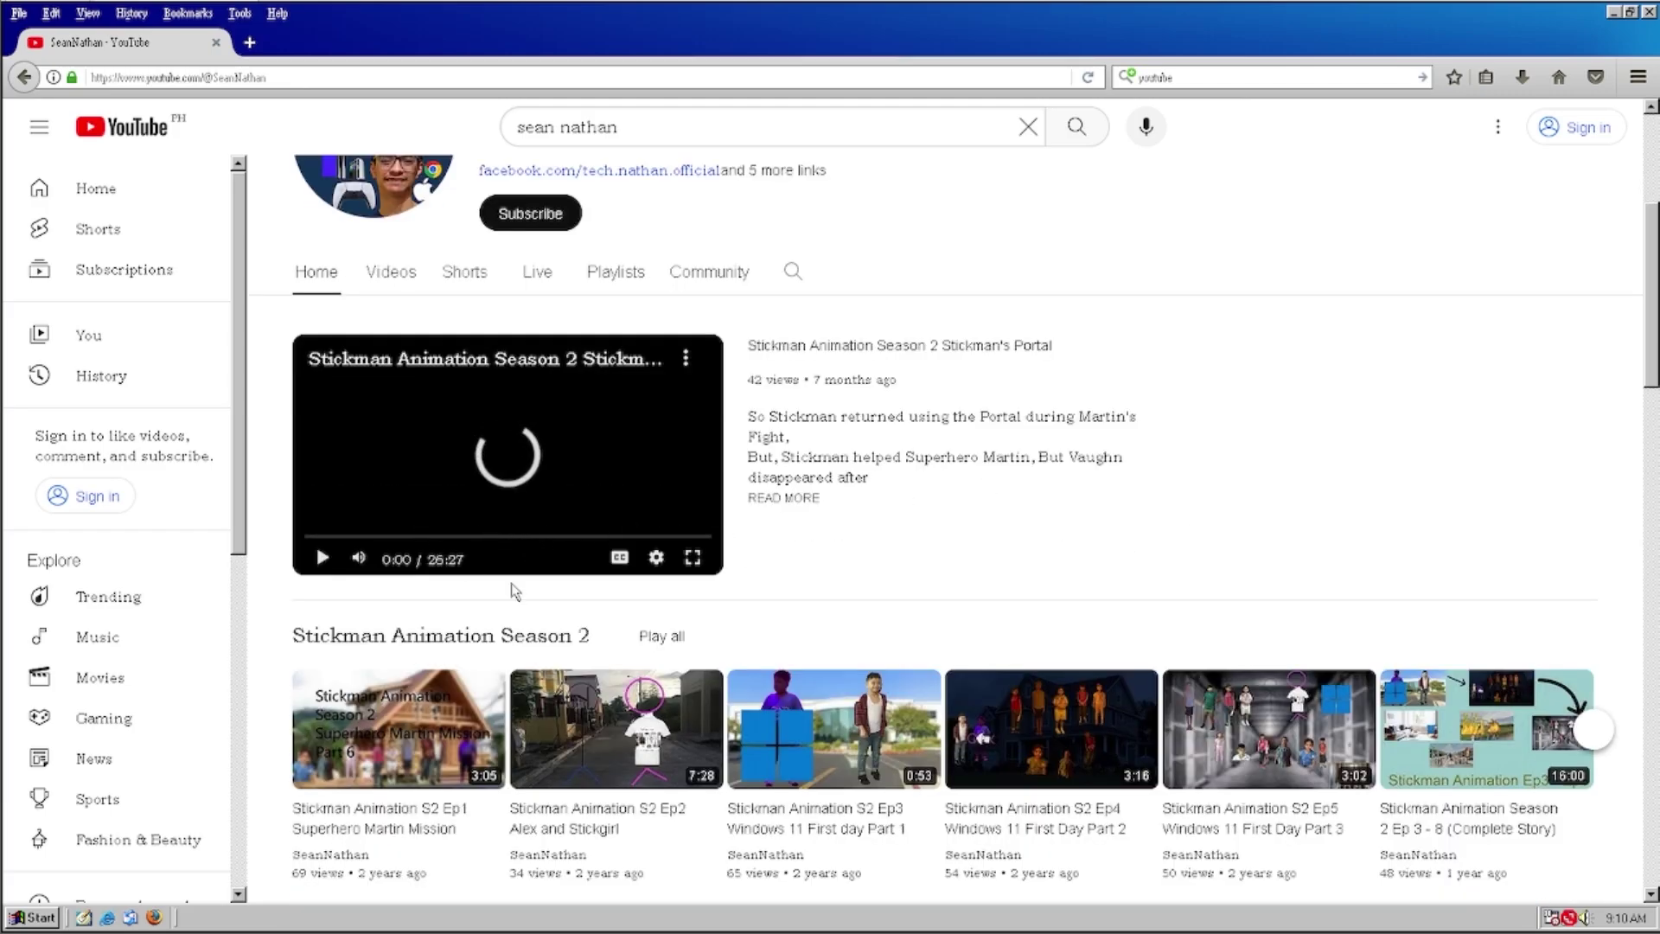
left_click(392, 277)
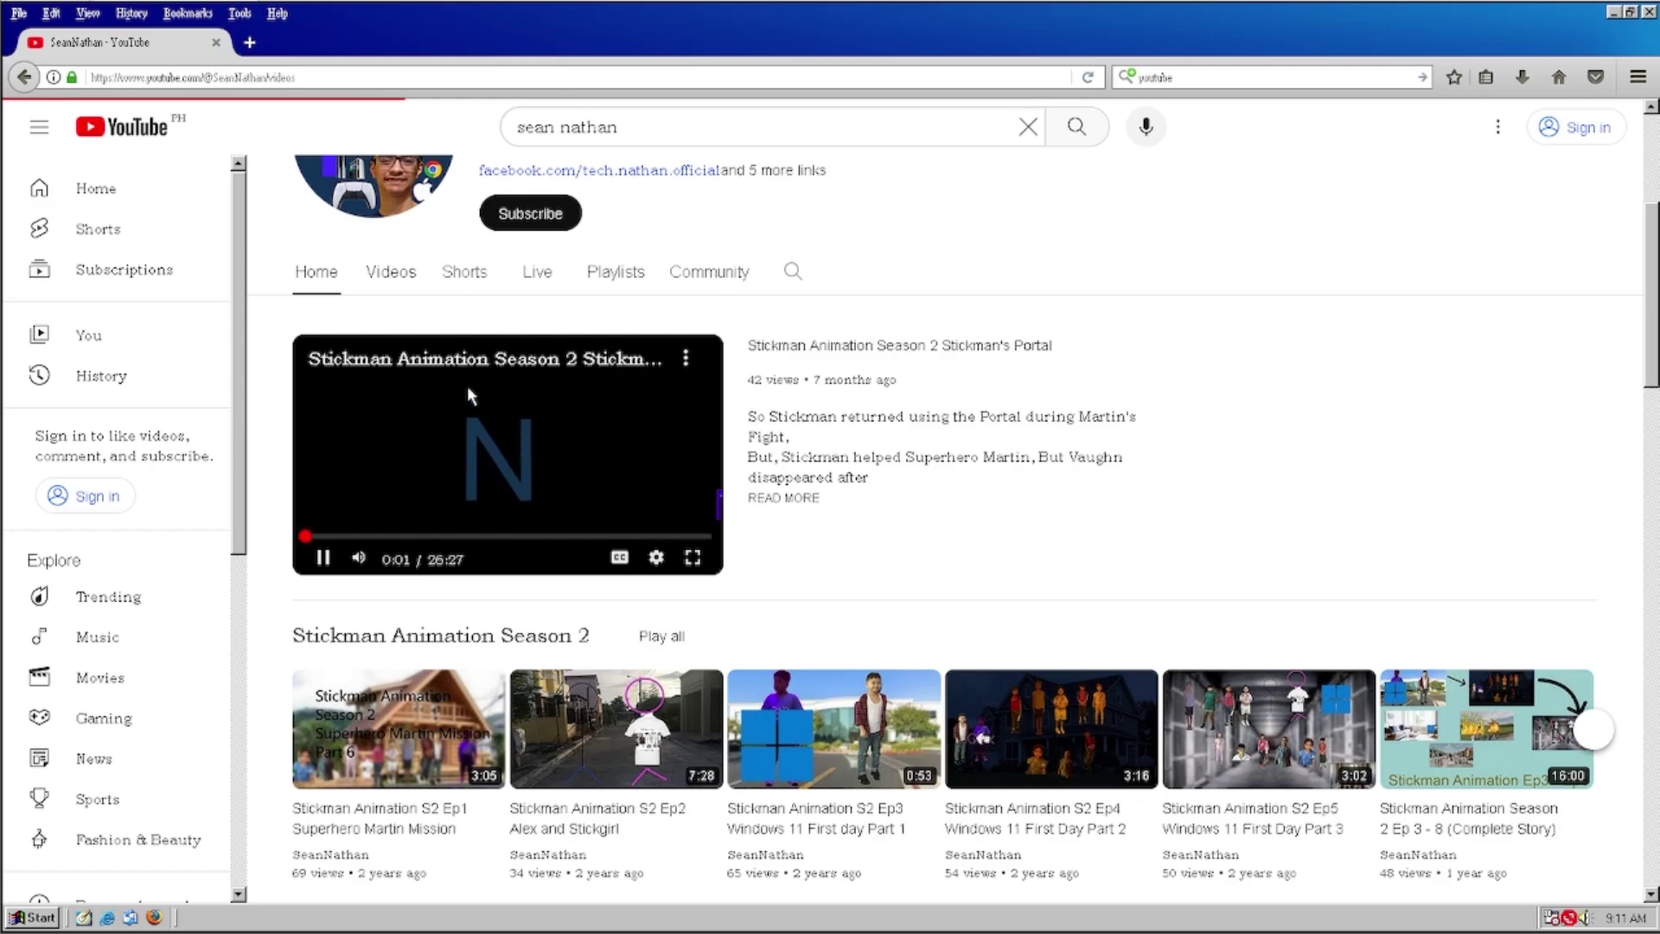
Open the Upgrading Windows 1.0 to Windows 11 but Fail Part 2 video and reload it
left_click(391, 273)
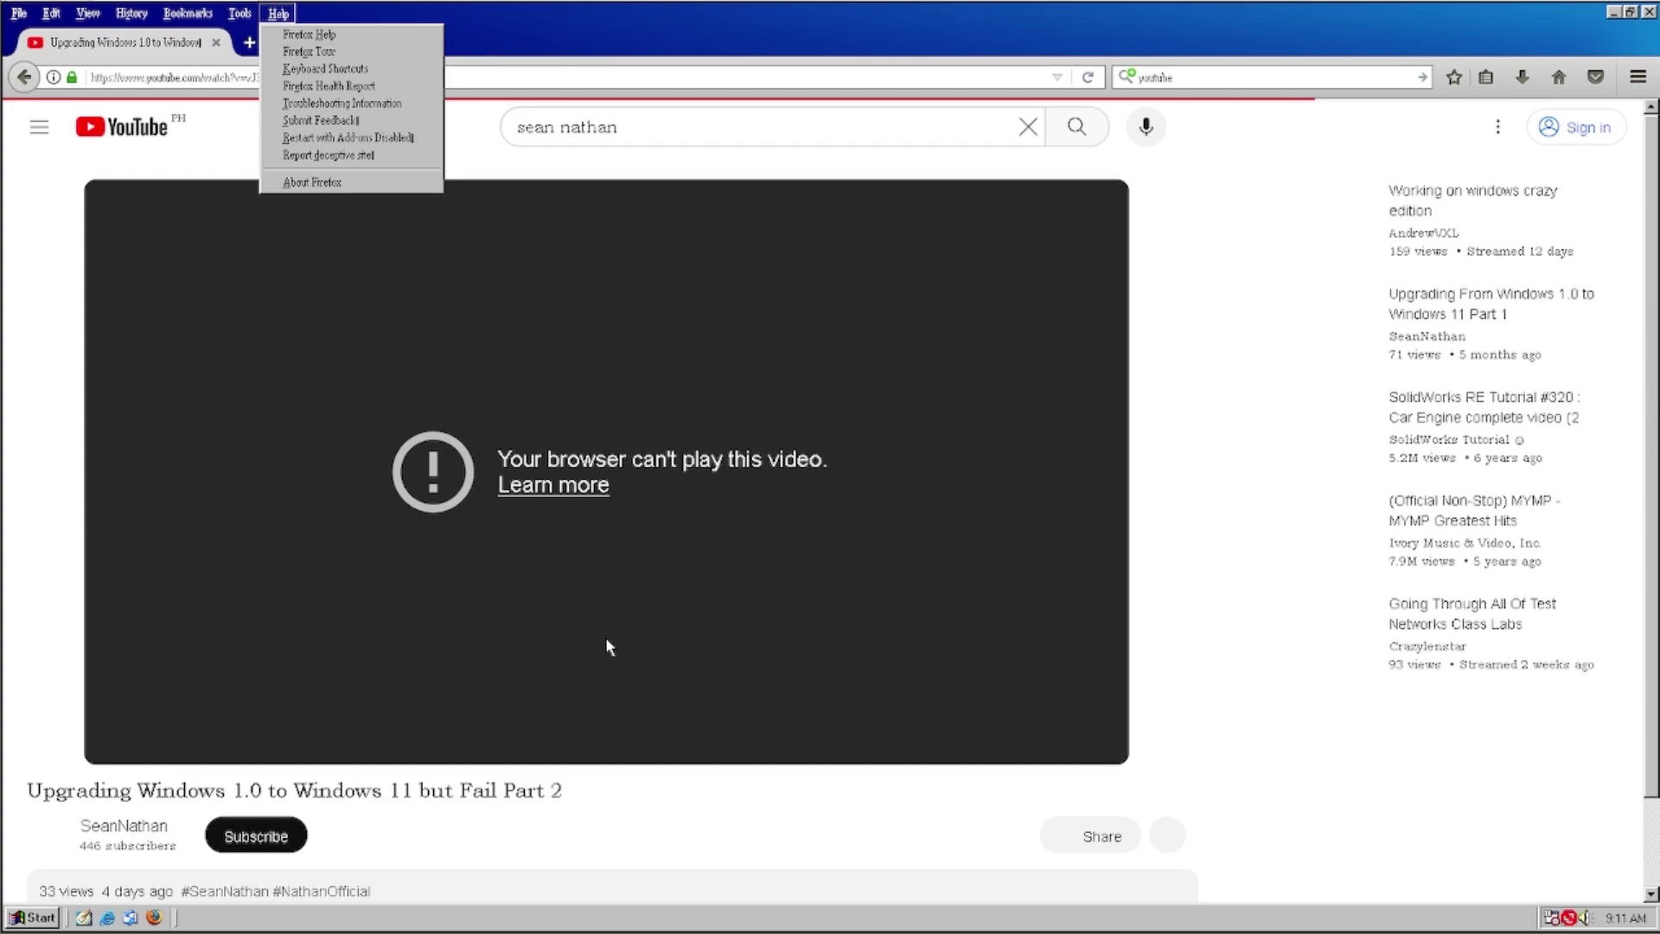
key("Escape")
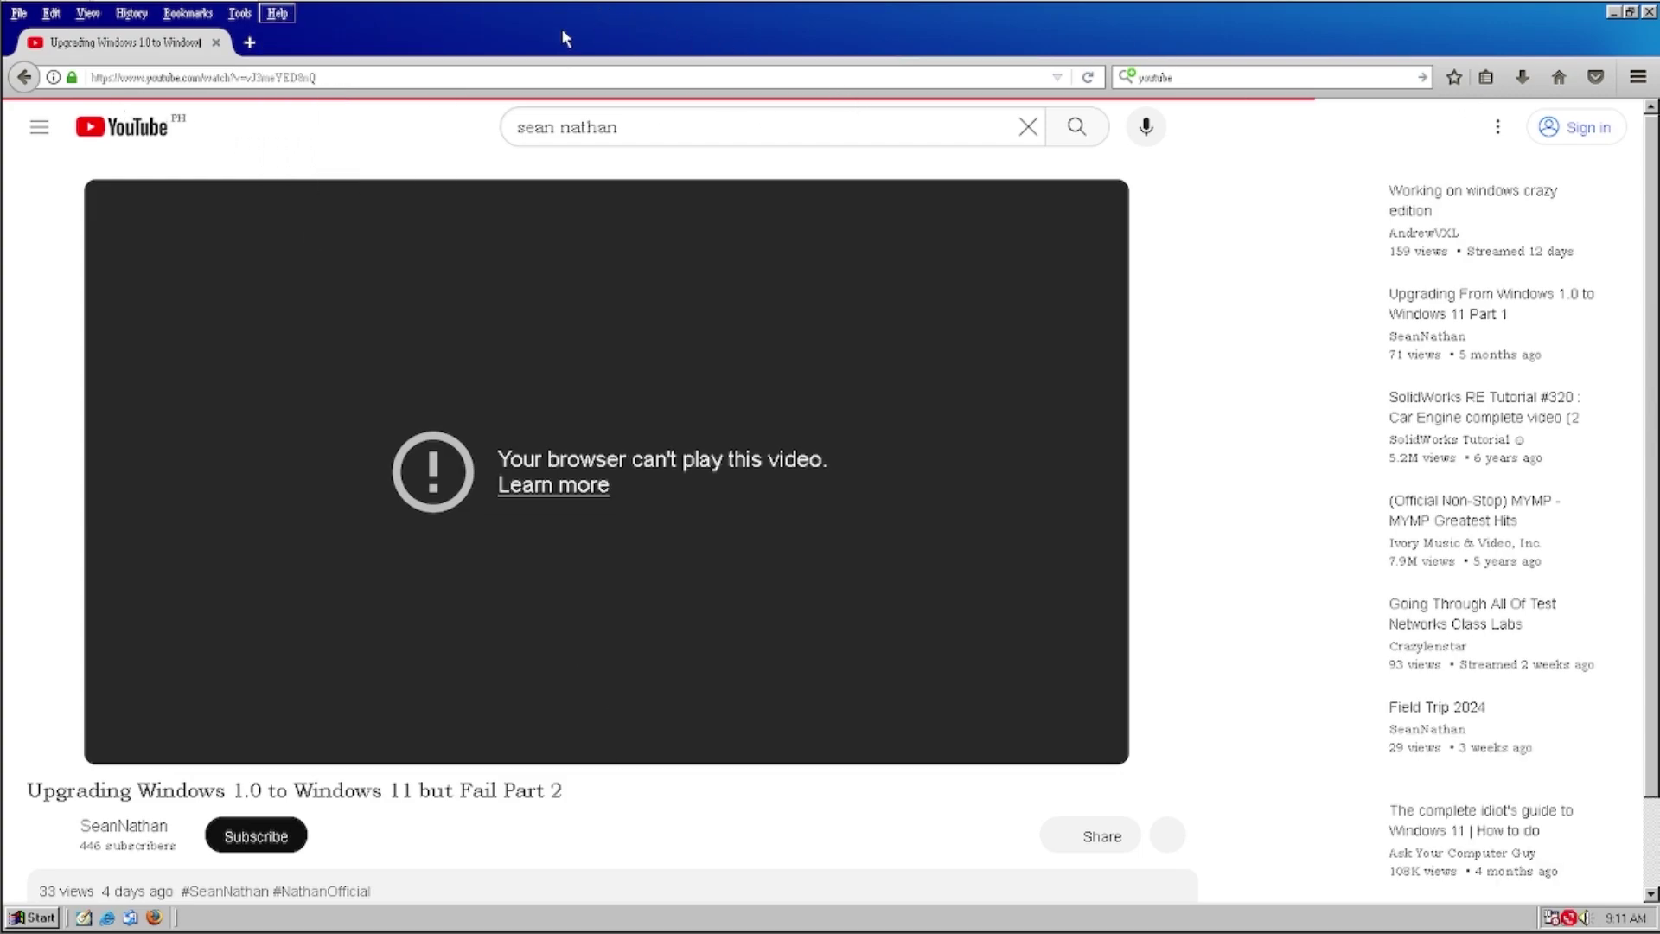
key("Escape")
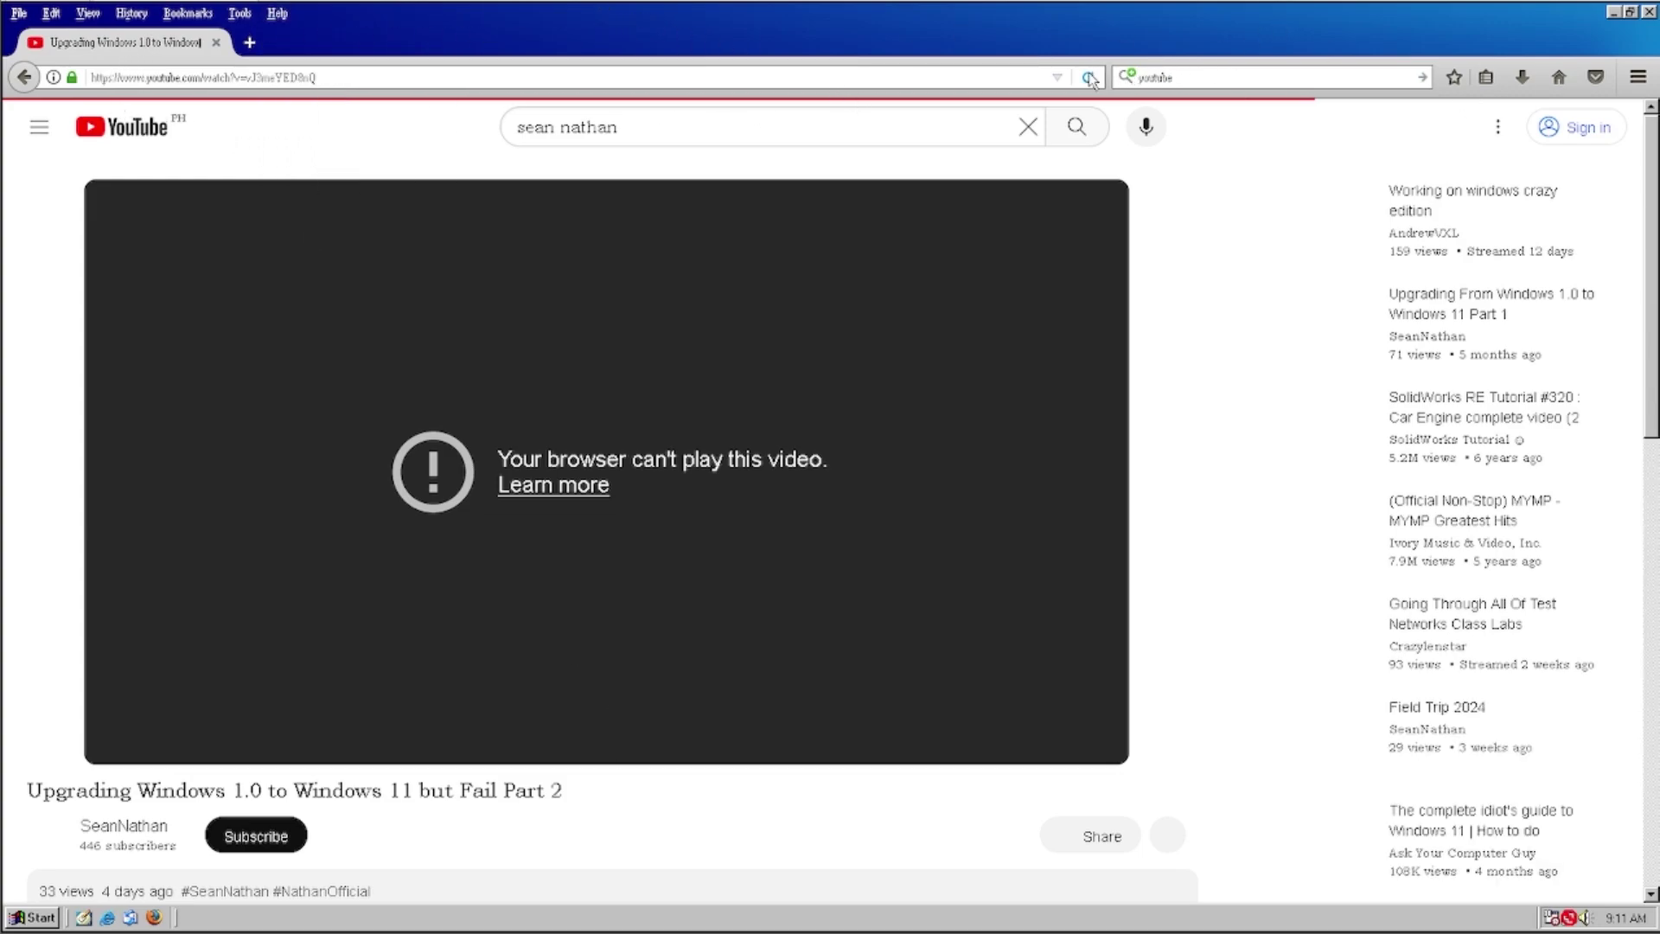
left_click(1089, 78)
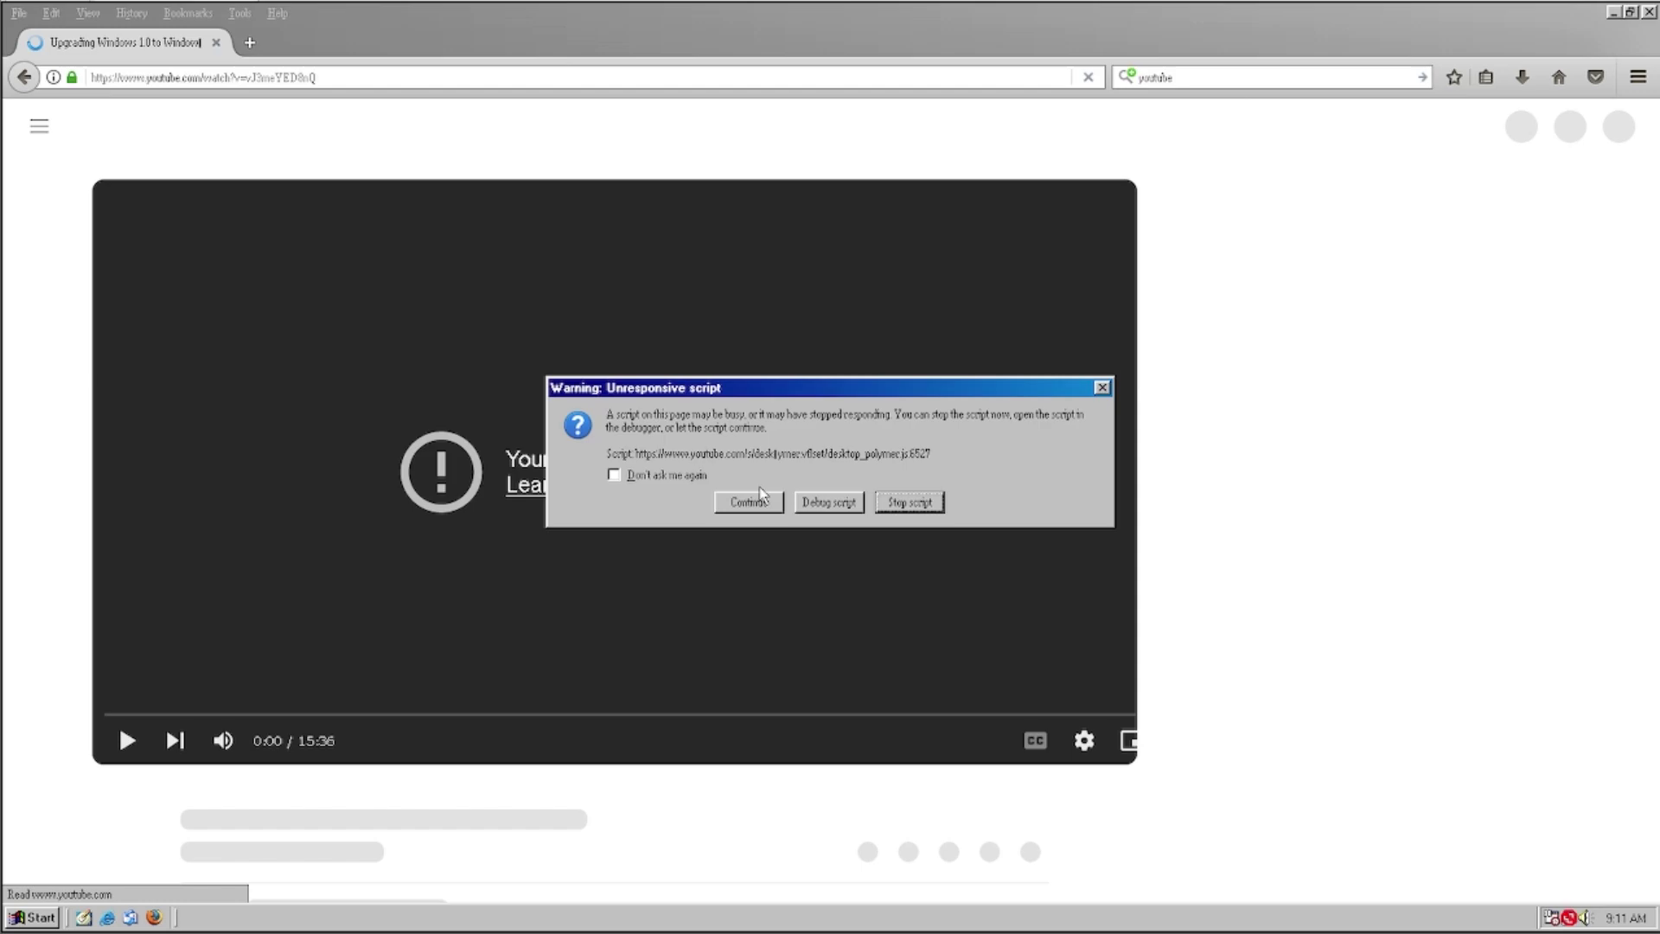
Dismiss the unresponsive script warning and close Firefox
left_click(752, 500)
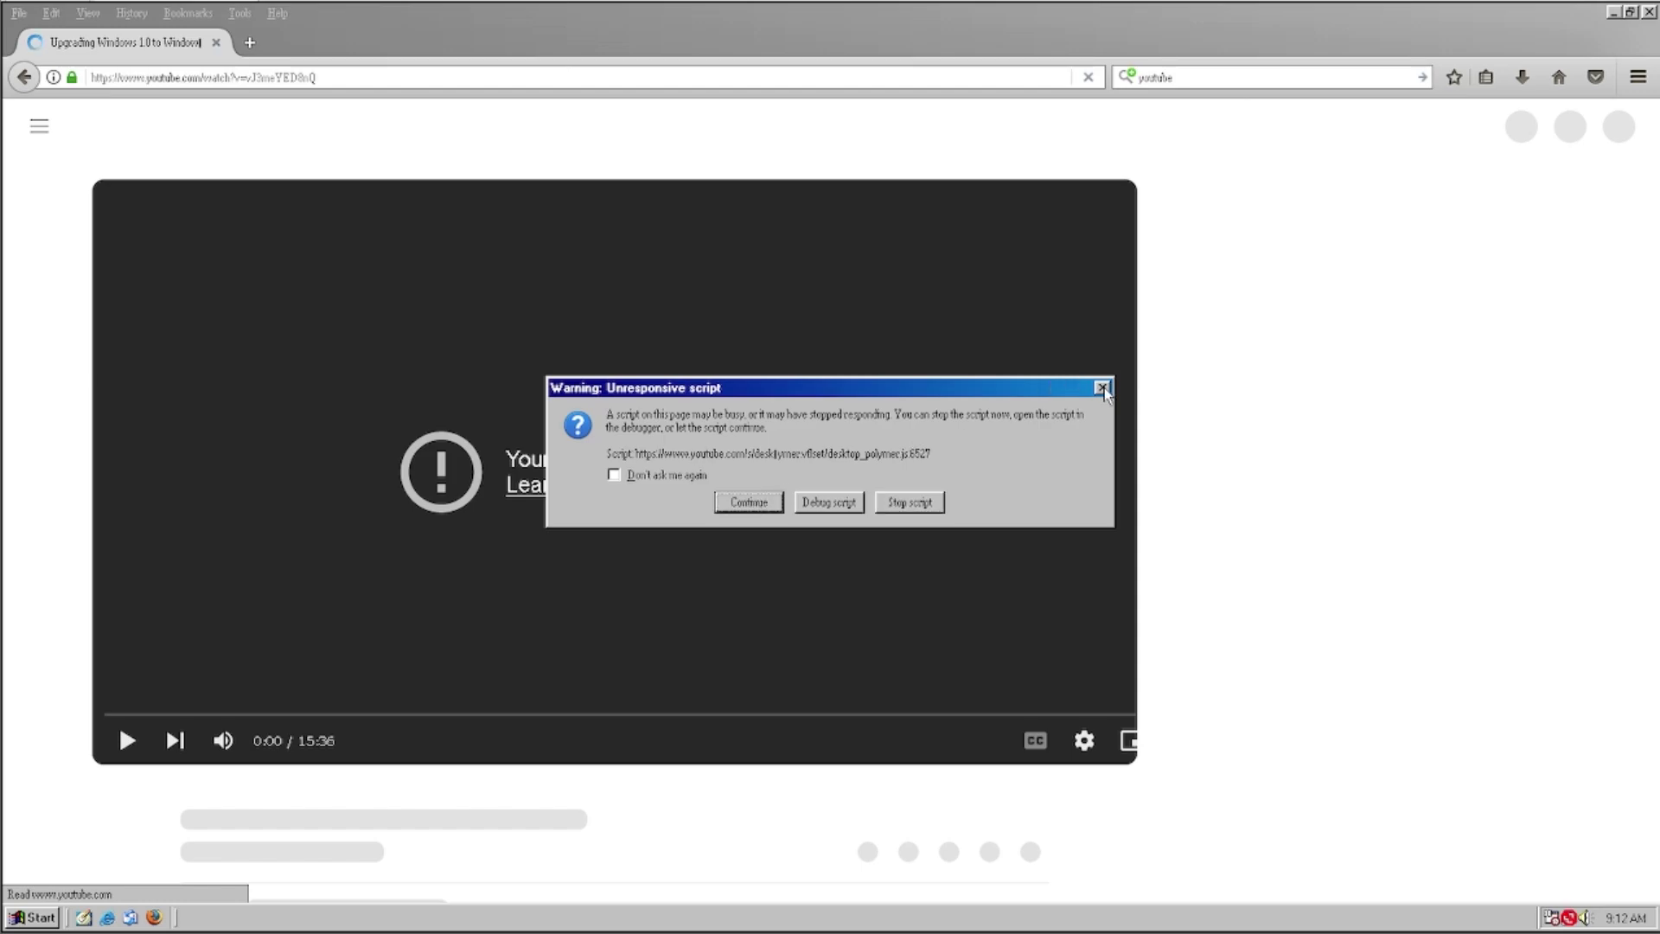
left_click(1102, 388)
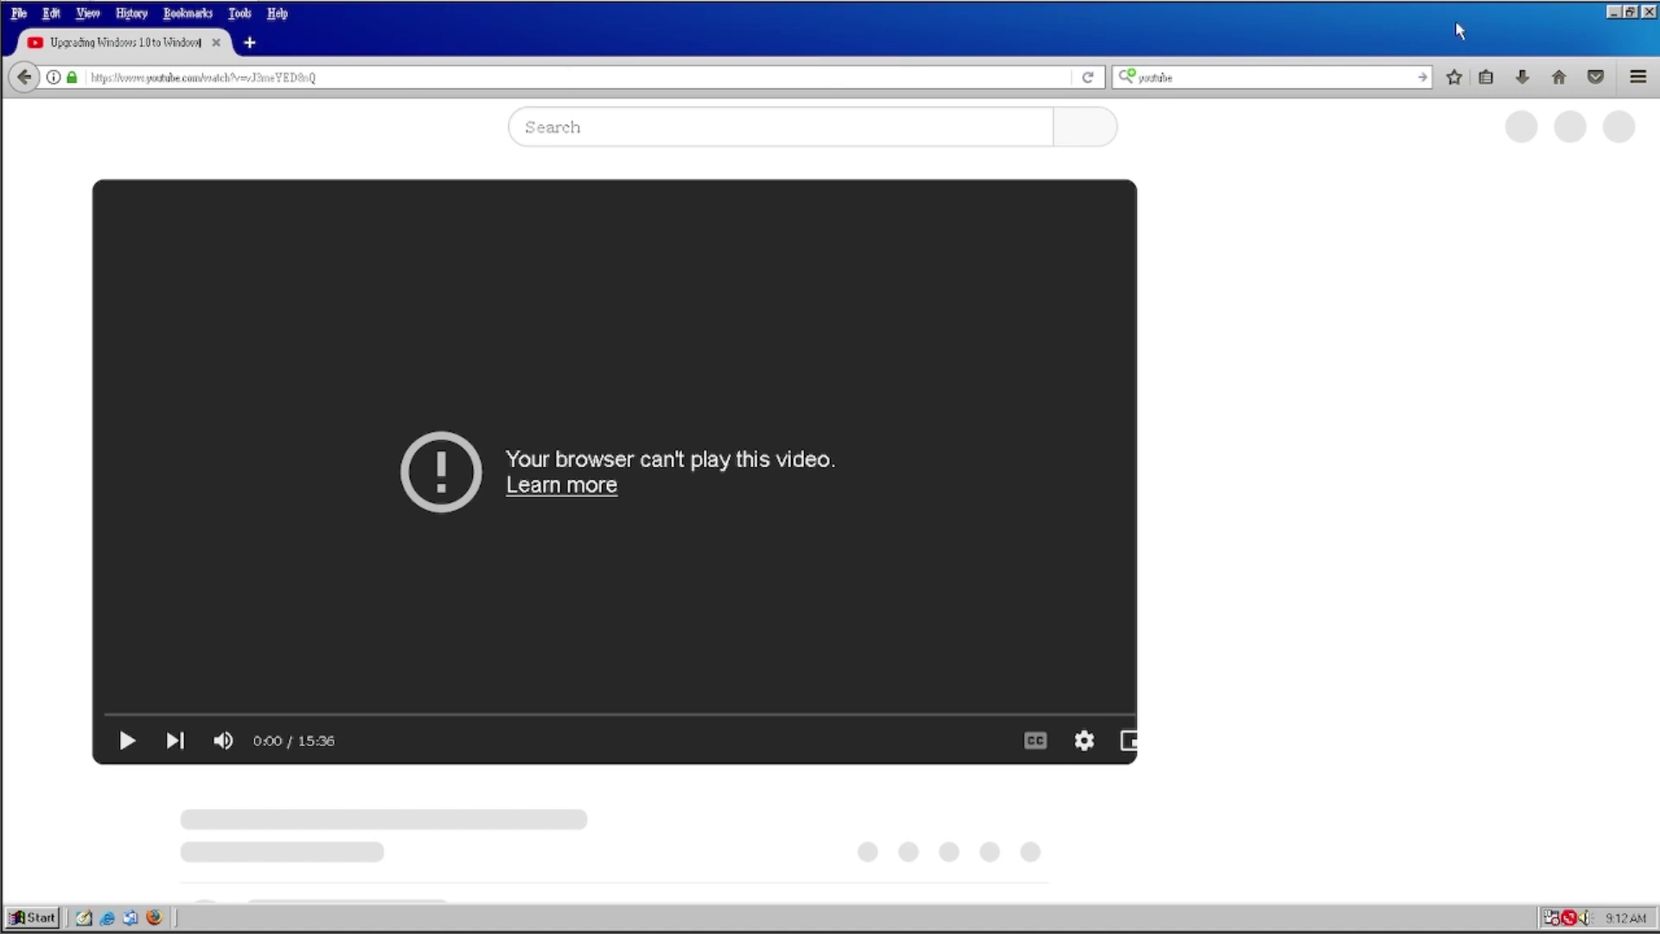
left_click(1649, 14)
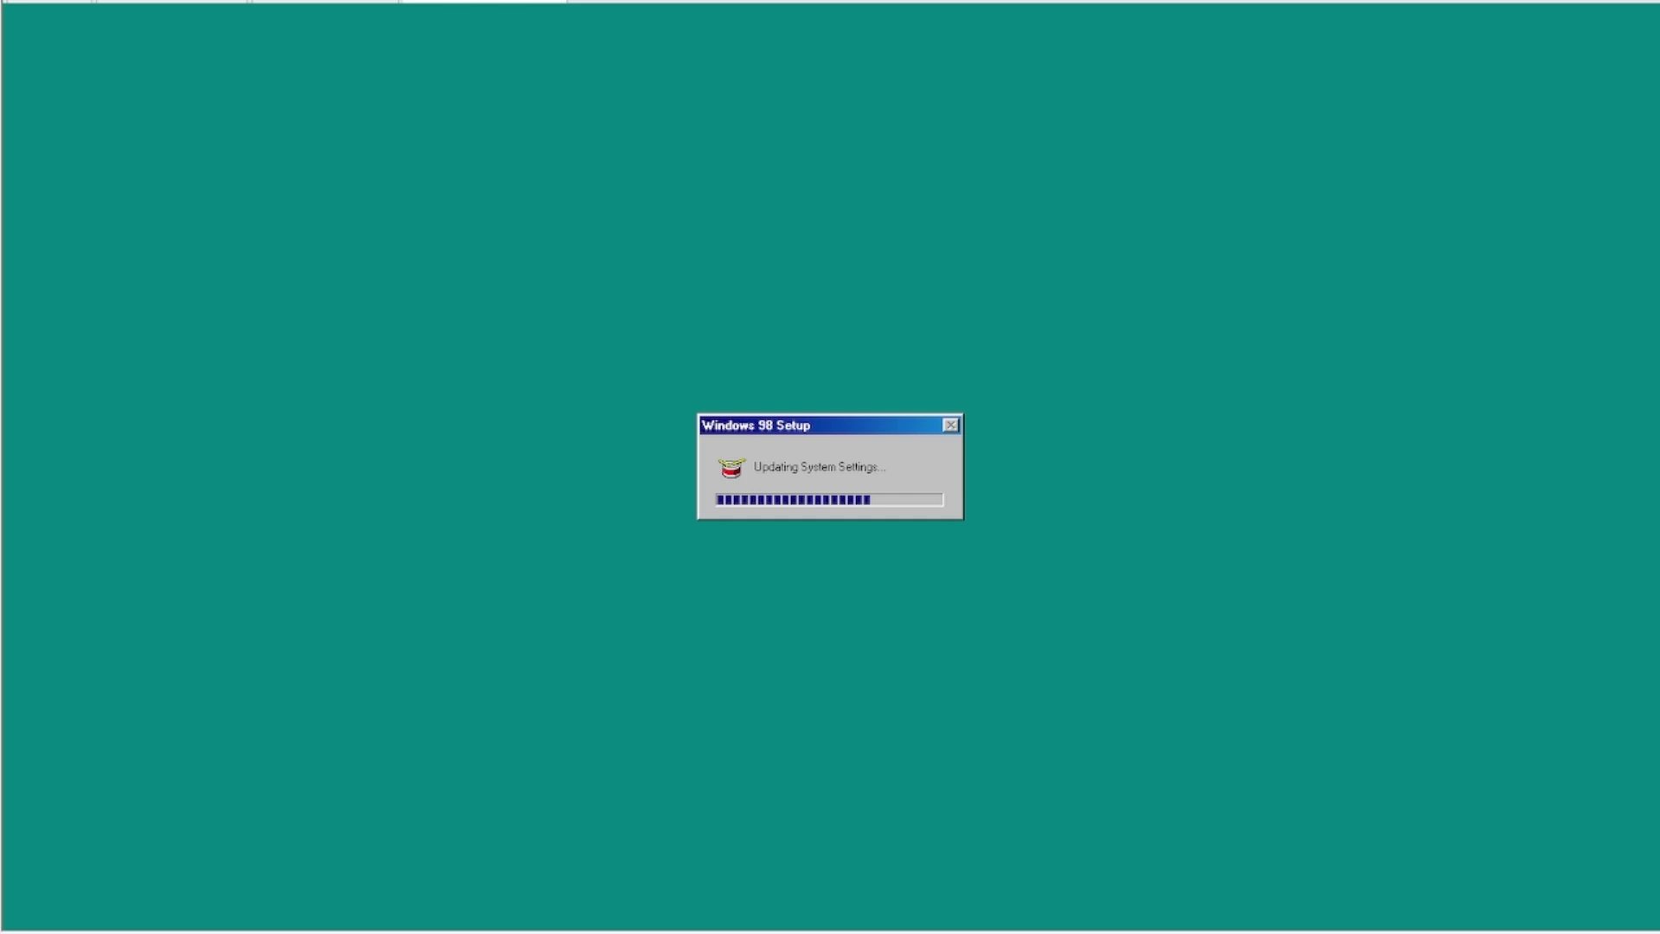
Move the Windows 98 Setup progress window up and left while setup finishes
left_click_drag(814, 431, 768, 405)
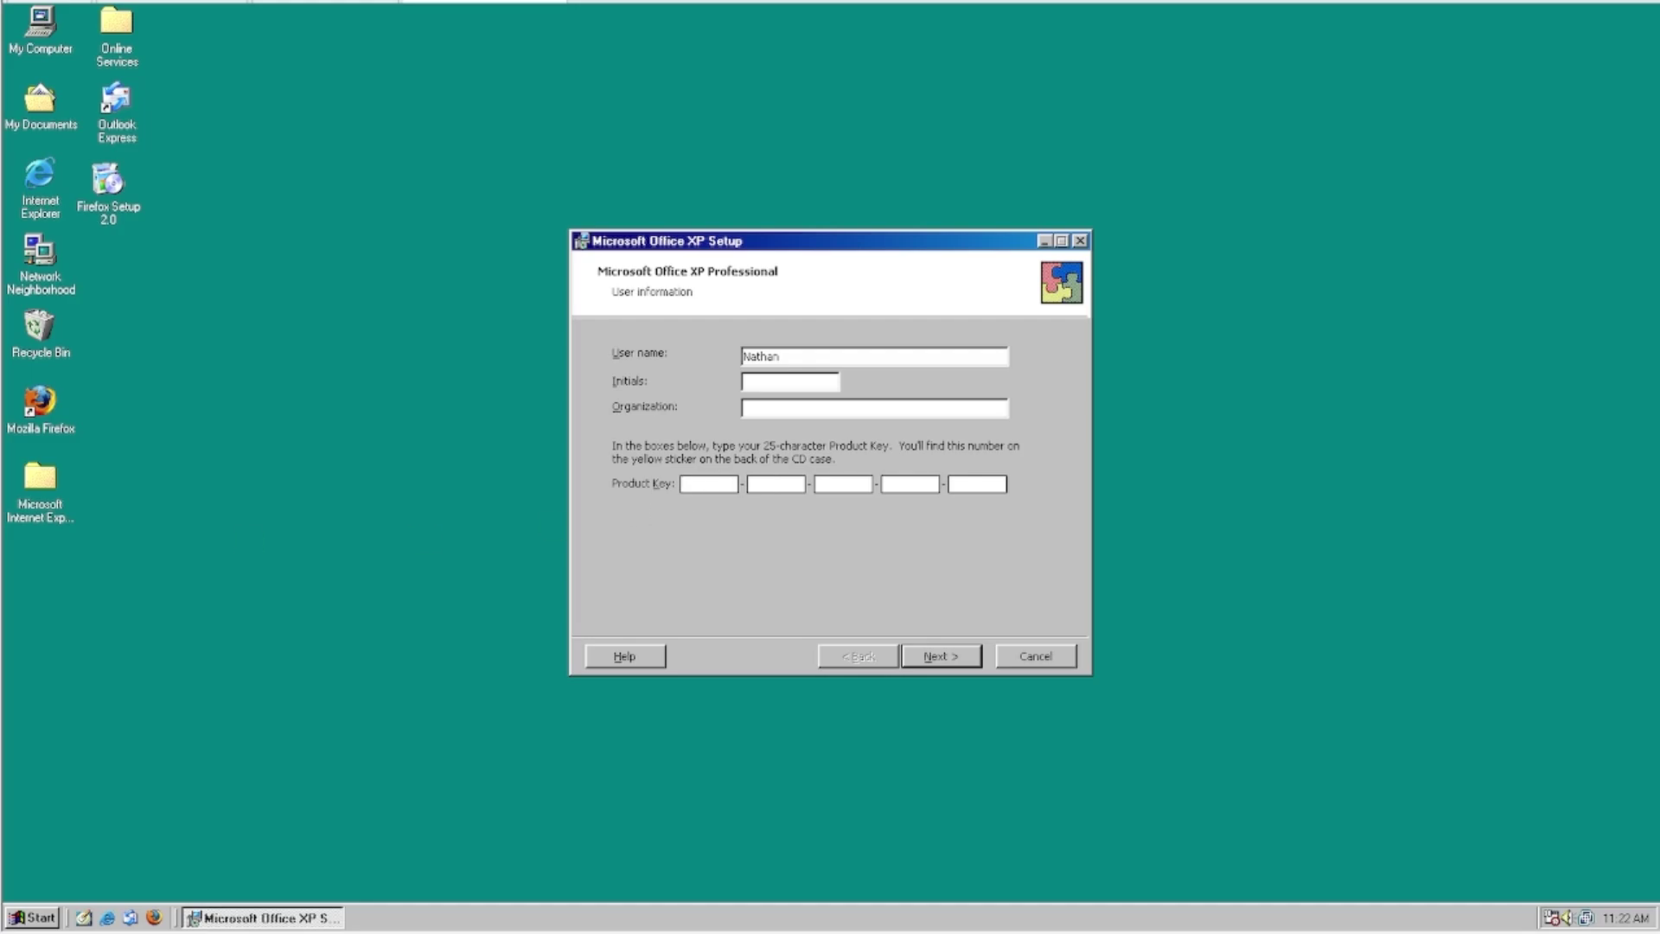
Accept the Office XP licence, choose the Complete installation type, and begin installing
key("Return")
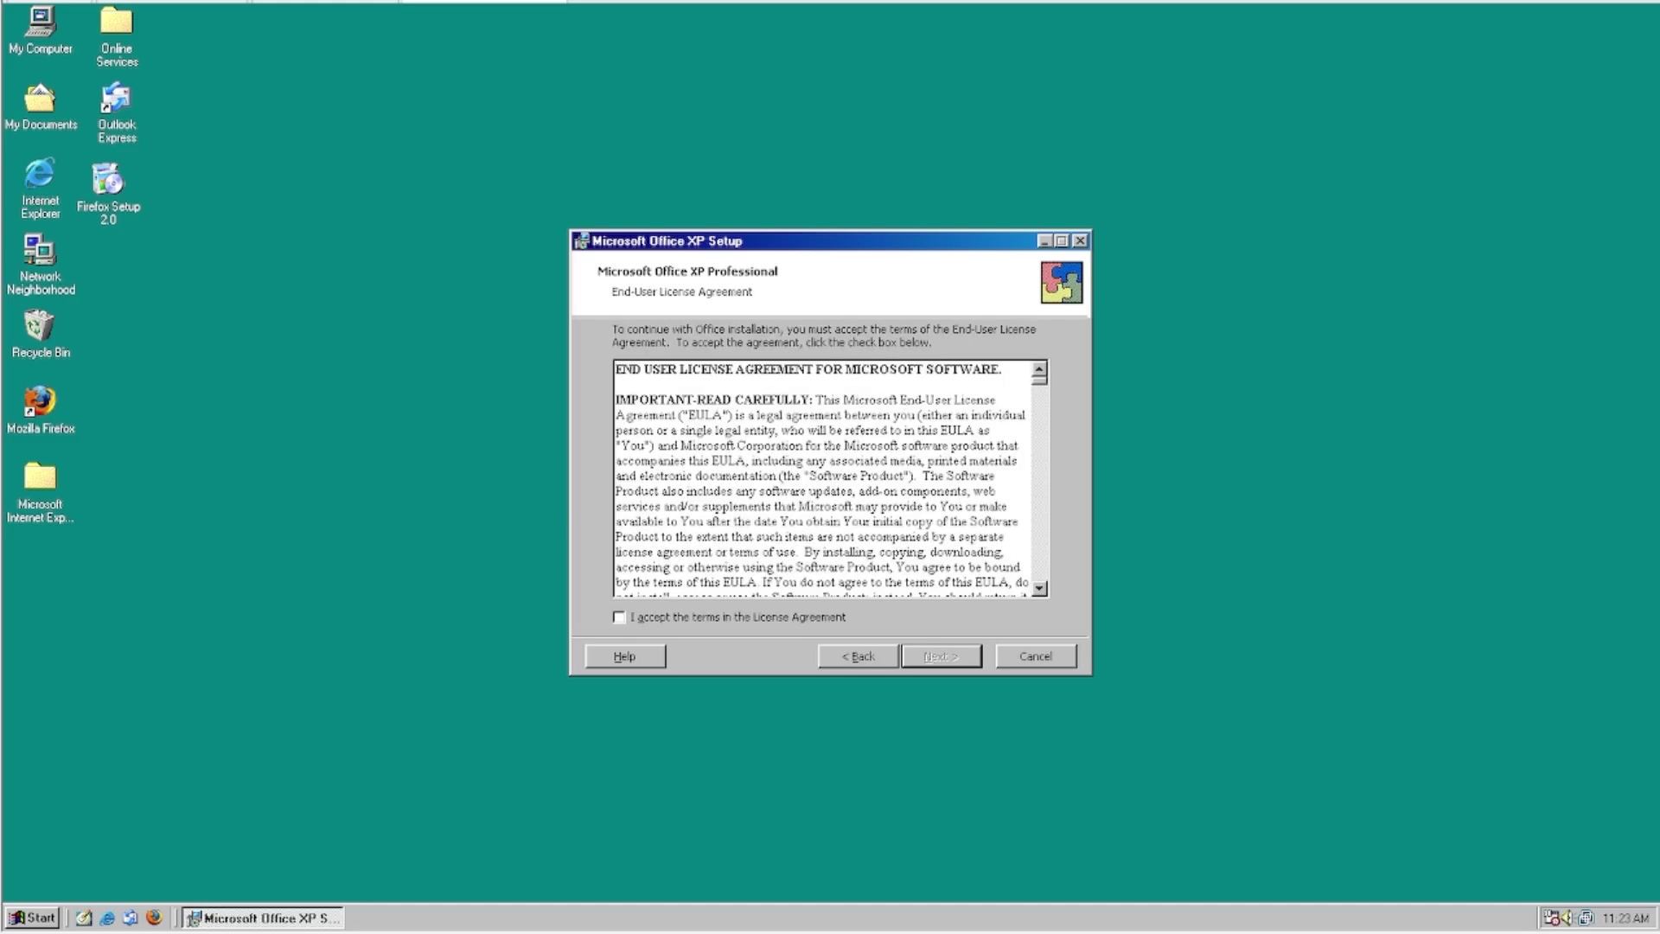
left_click(766, 617)
left_click(941, 655)
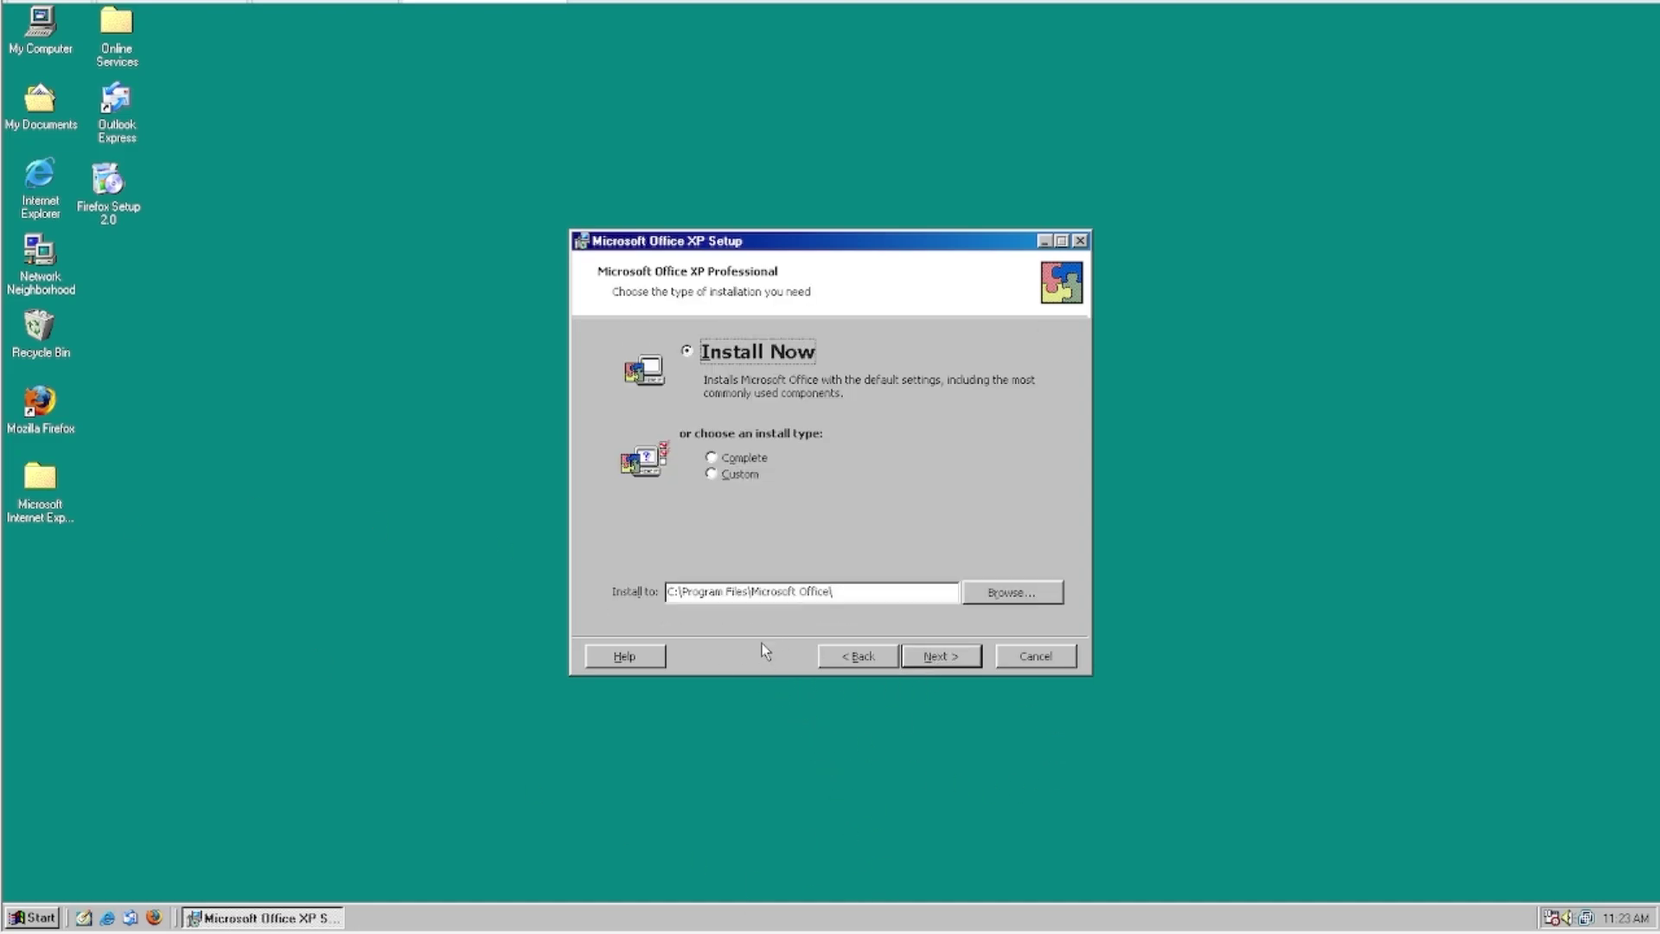
left_click(744, 459)
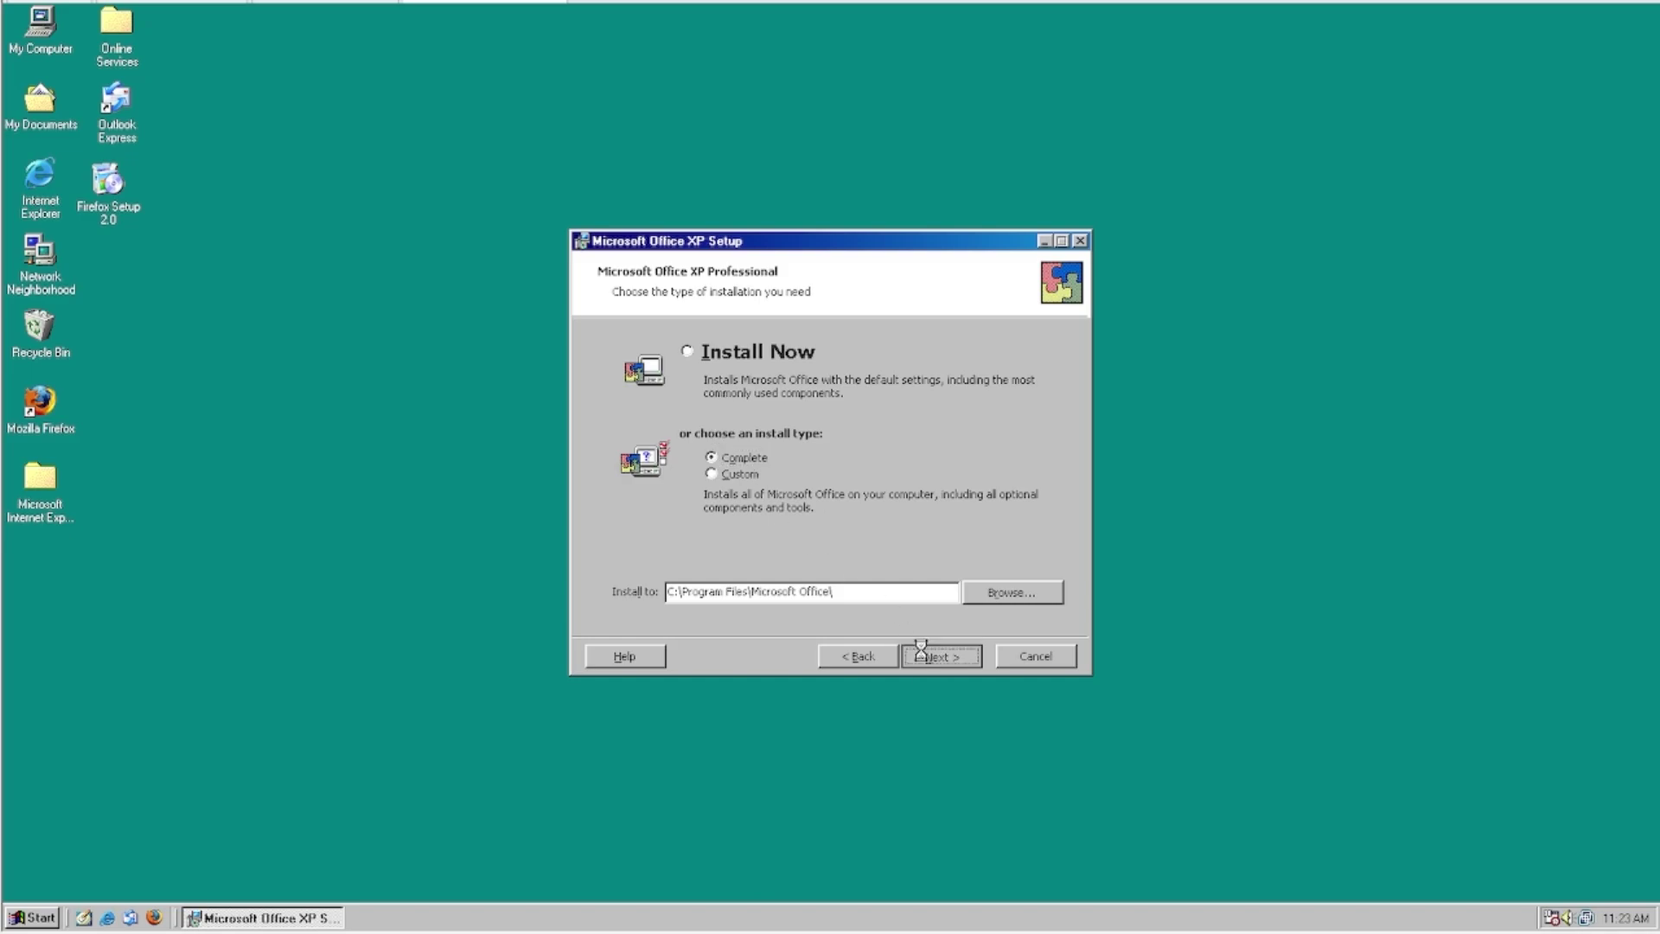
left_click(926, 657)
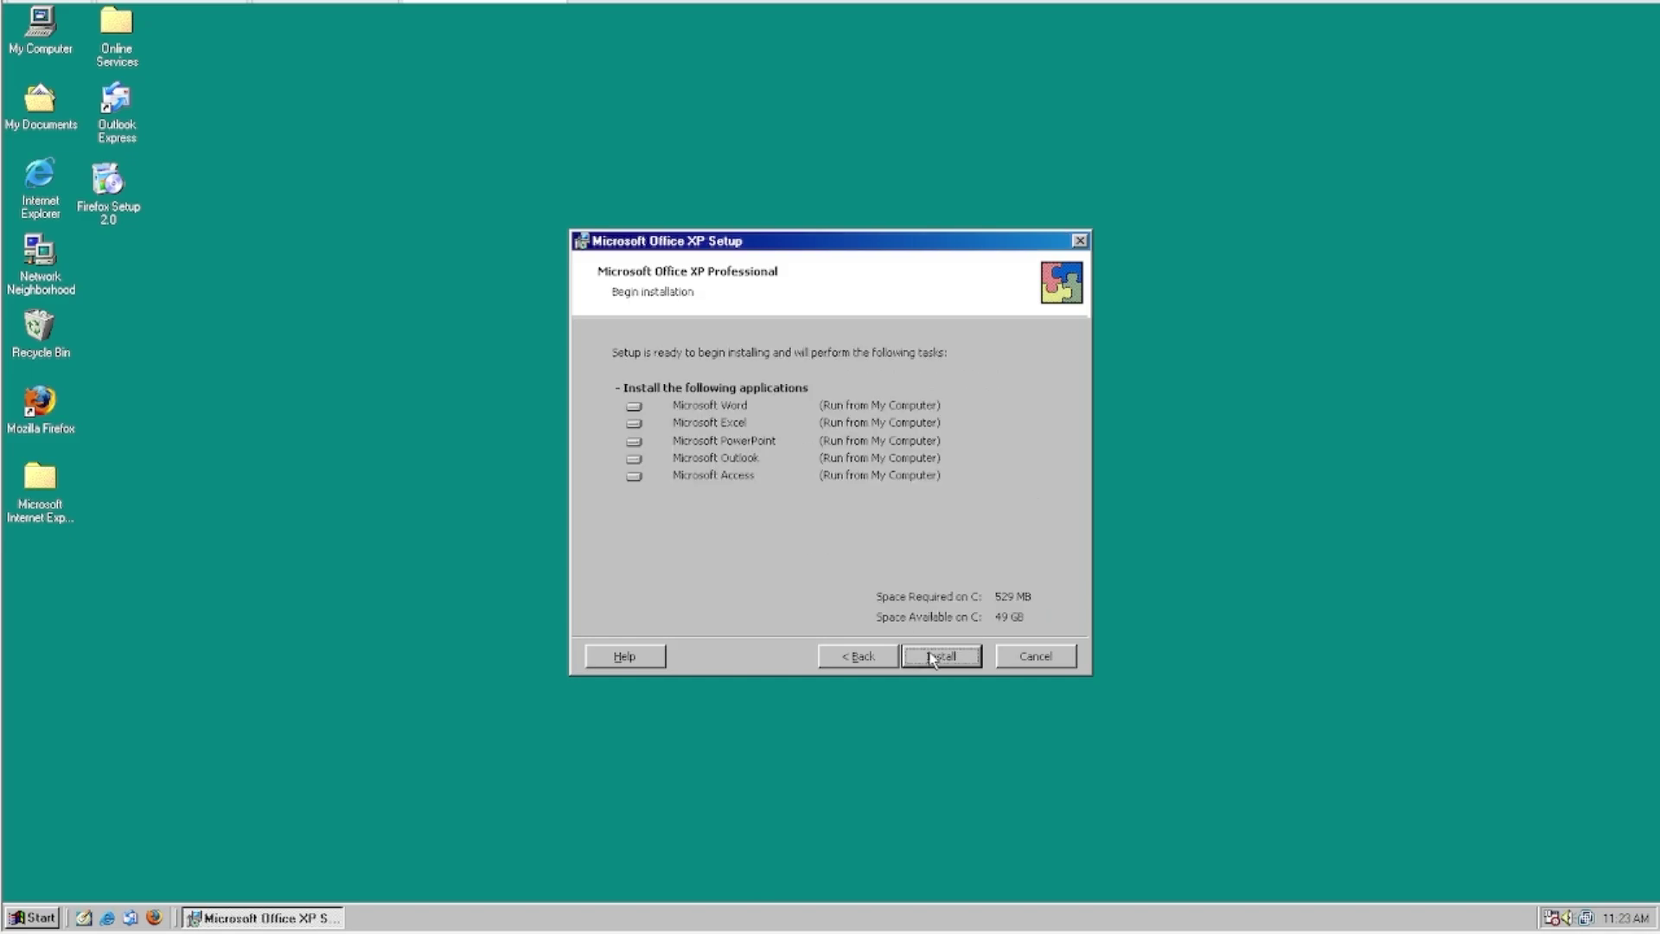
left_click(932, 657)
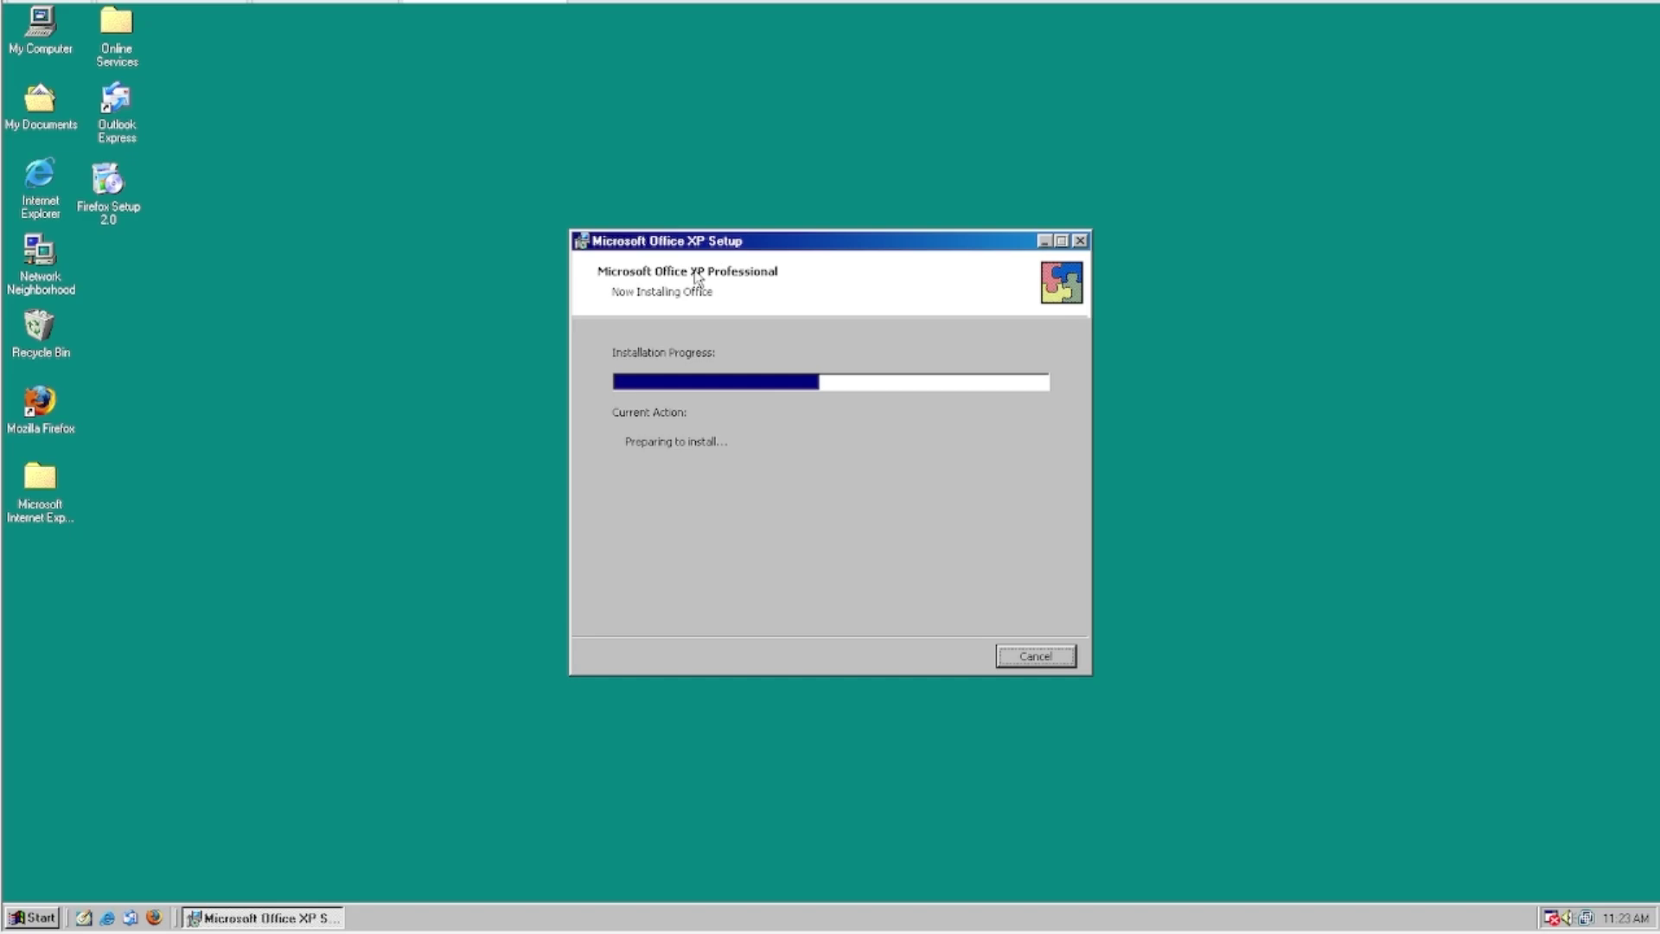
Browse the Display Properties Effects, Web, Settings, Background and Screen Saver tabs, leaving colour depth unchanged
right_click(497, 460)
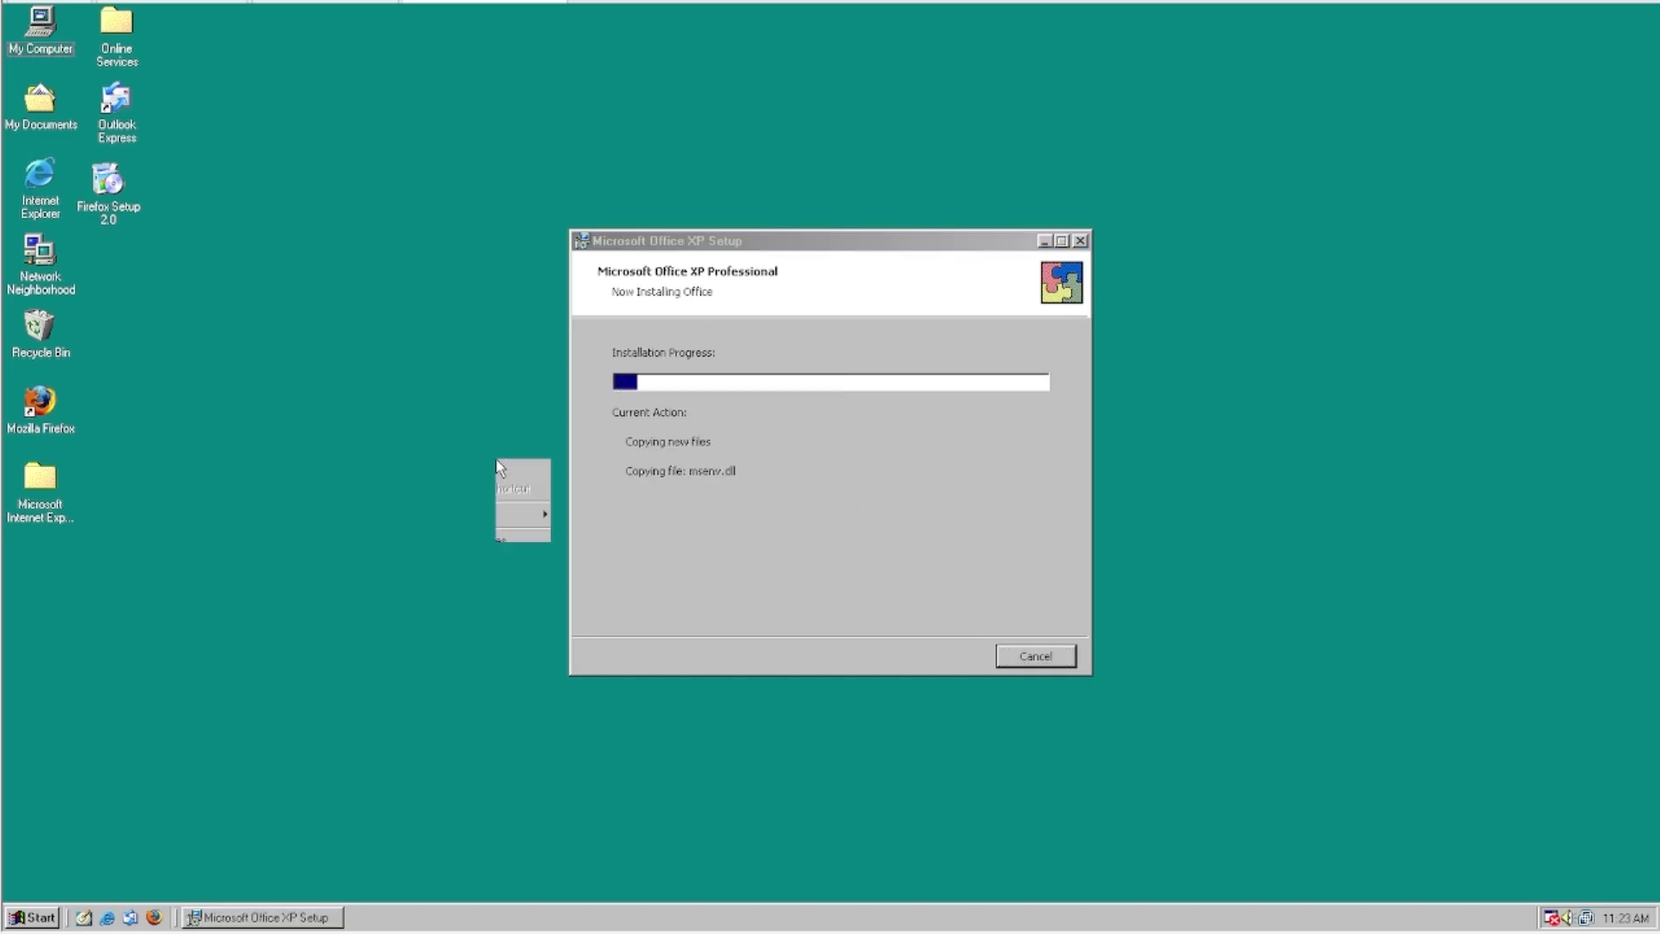
left_click(543, 636)
left_click(322, 112)
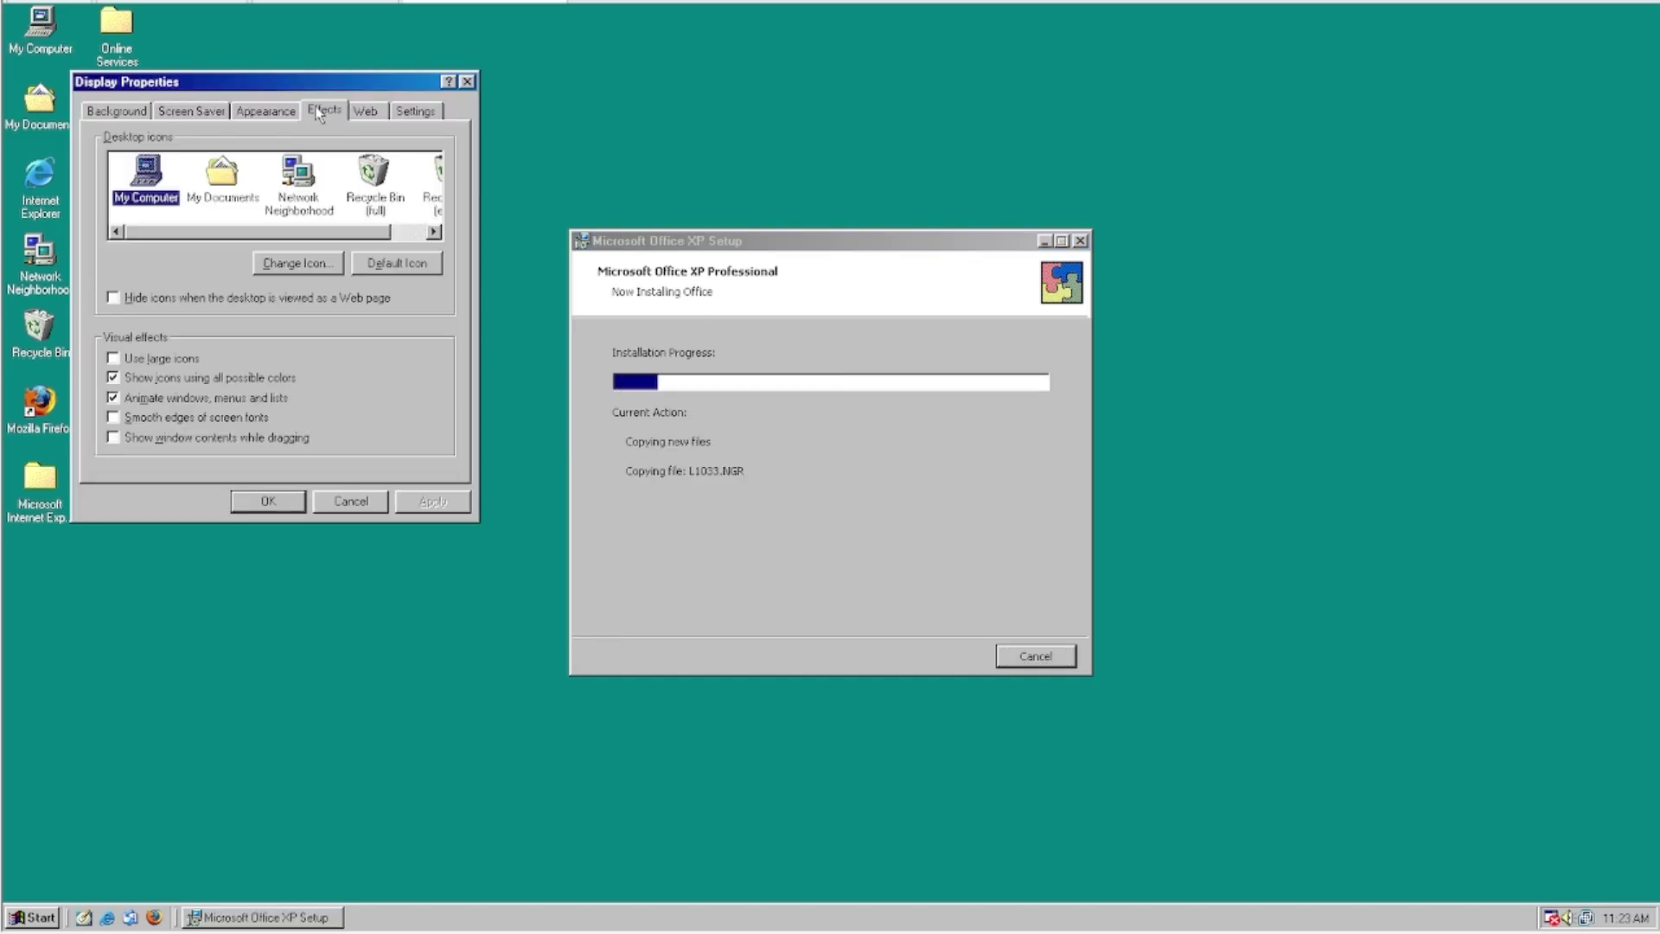
left_click(362, 111)
left_click(415, 111)
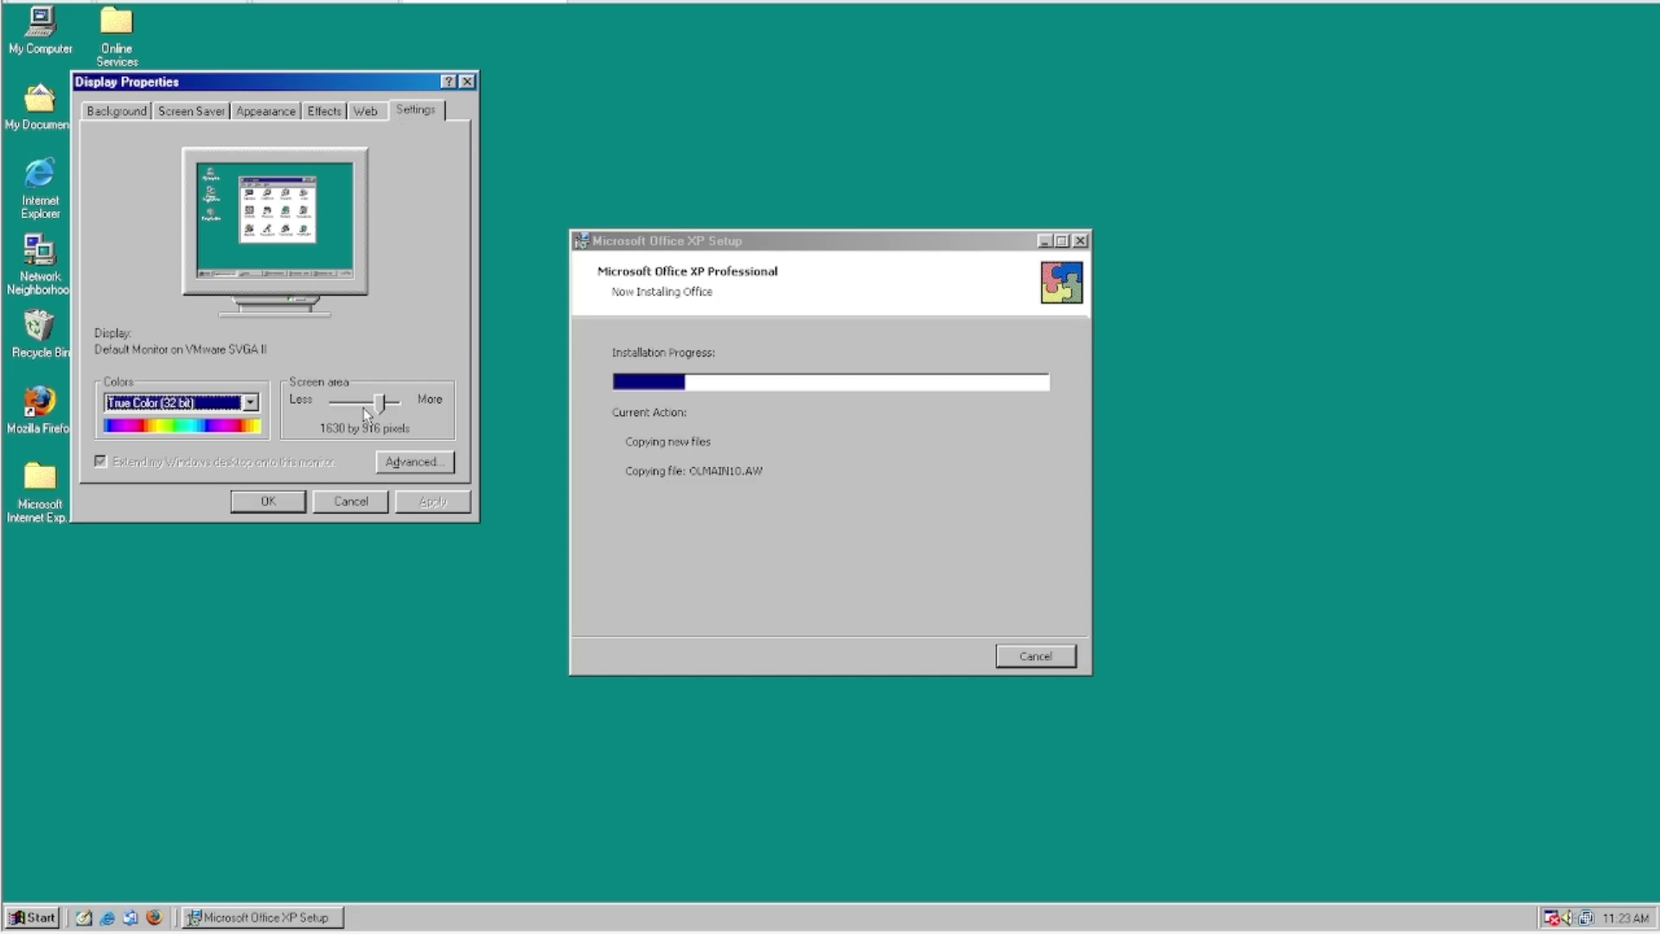
left_click(232, 403)
left_click(222, 405)
left_click(149, 116)
left_click(191, 111)
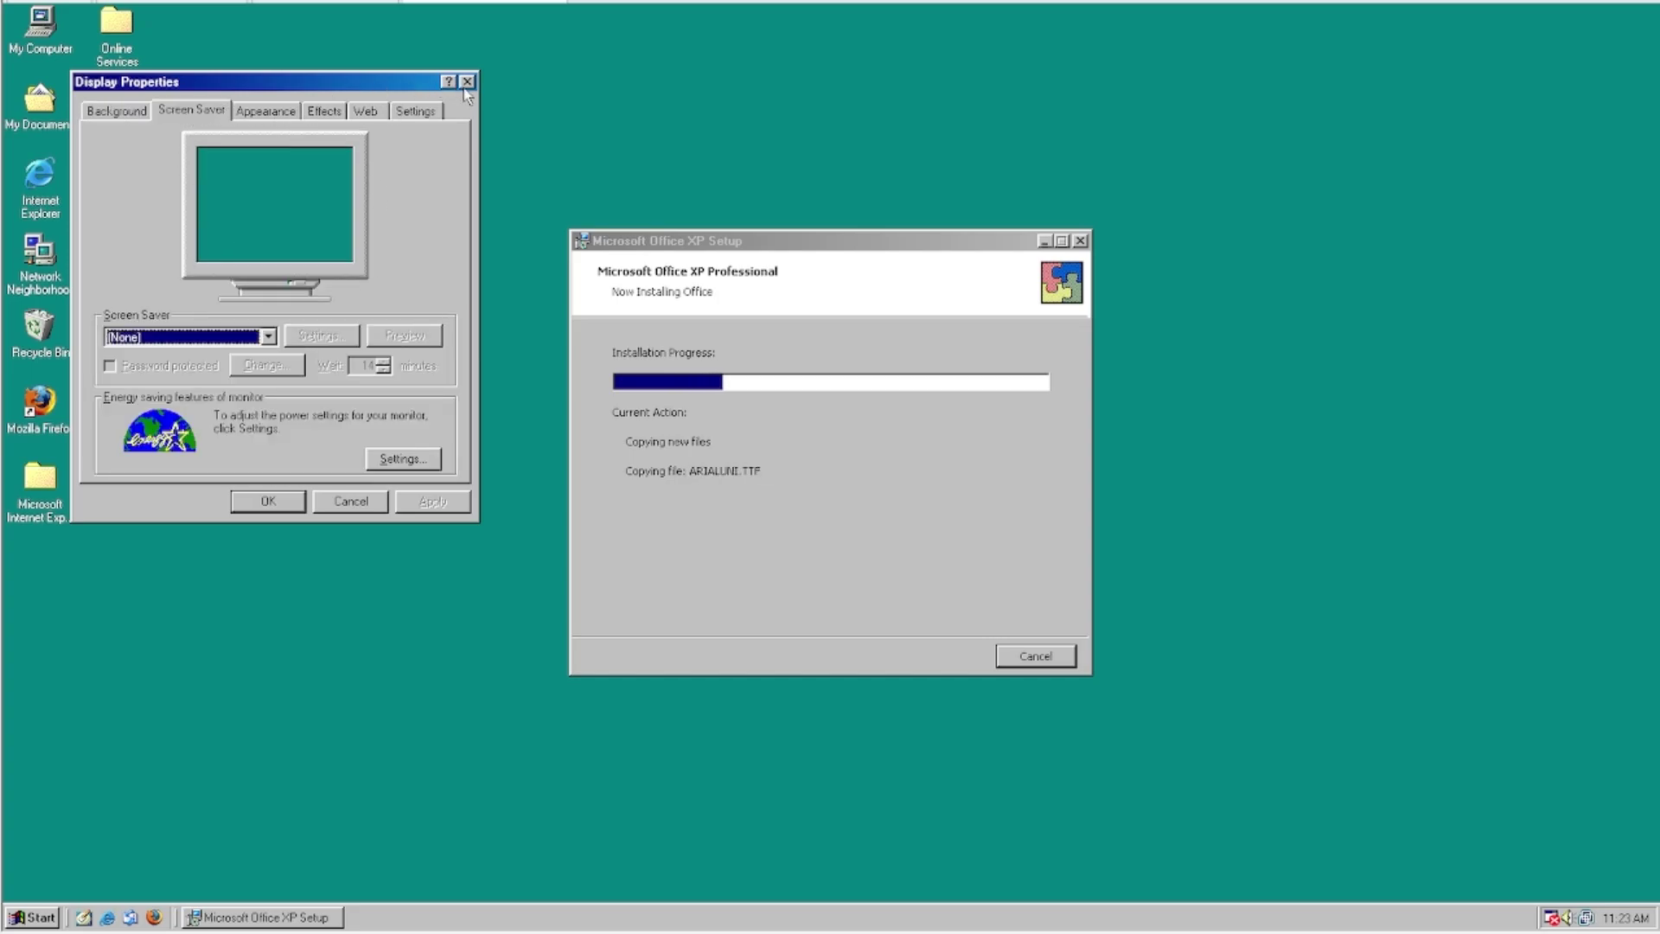